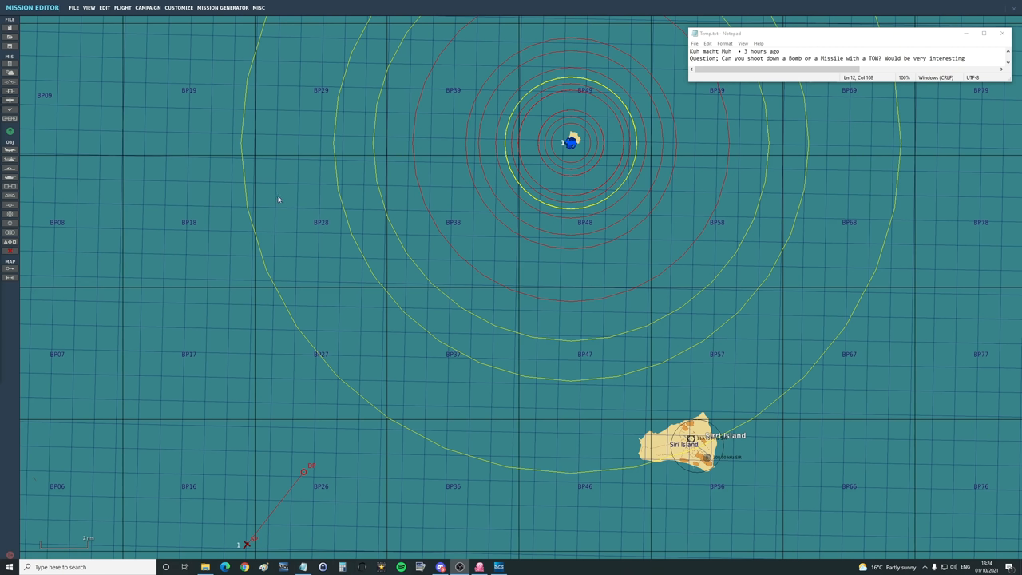
Finish in the notes window and return to the mission map
double_click(709, 51)
click(723, 51)
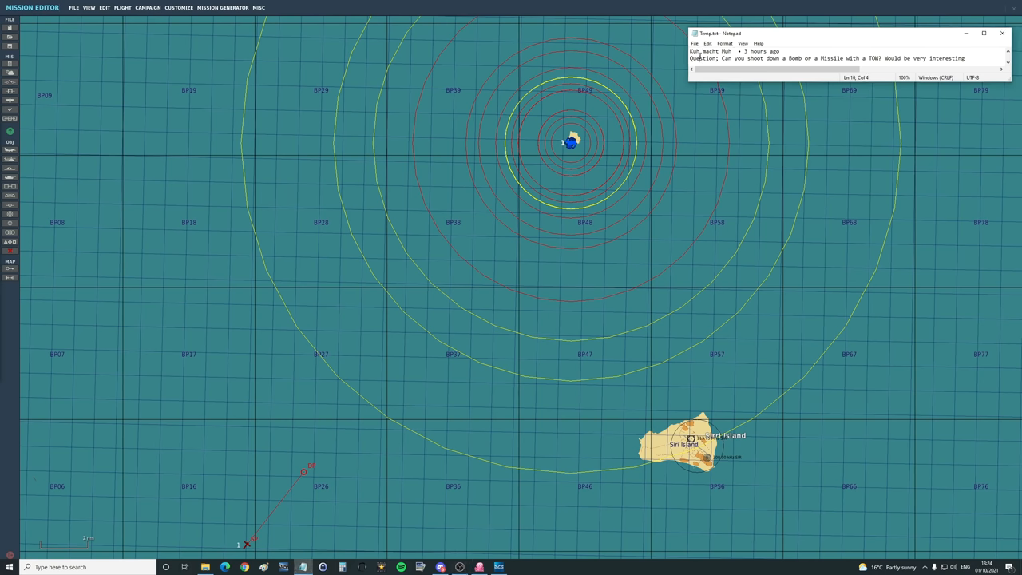
click(721, 62)
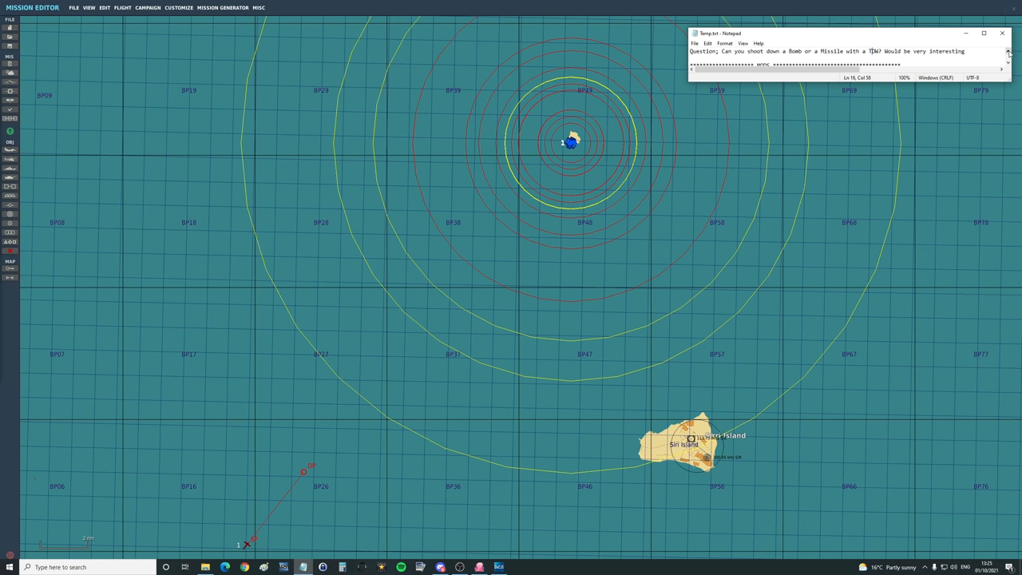
click(967, 33)
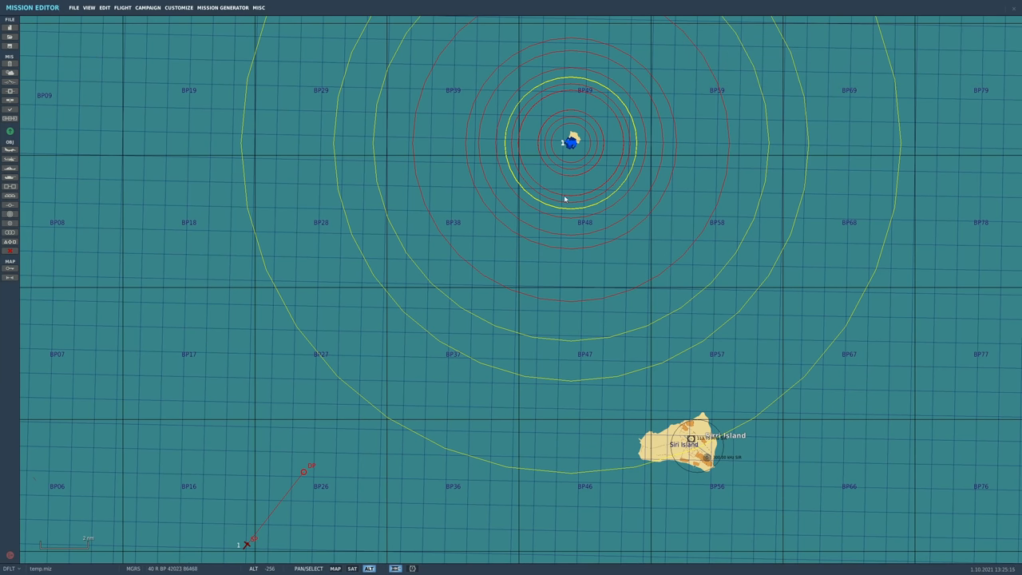
scroll(370, 247, down, 2)
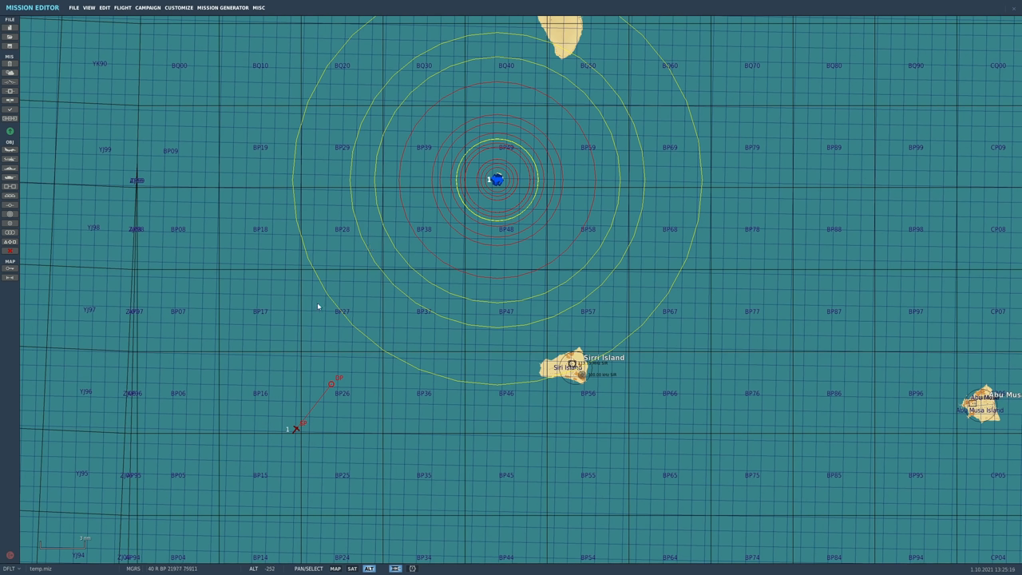
scroll(293, 451, up, 1)
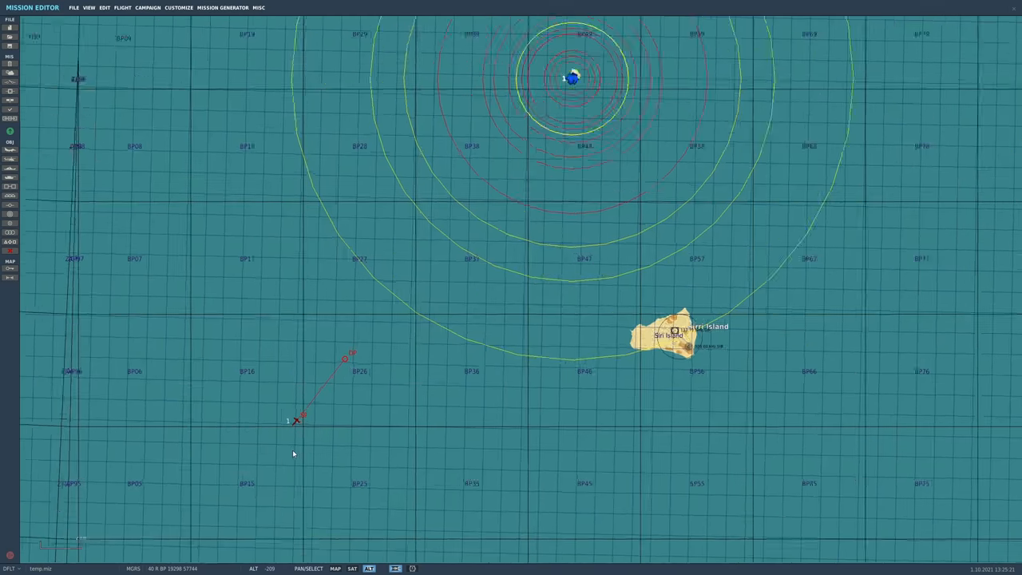
scroll(292, 407, up, 1)
Select the H-6J bomber group and show its paint and loadout preview
click(297, 407)
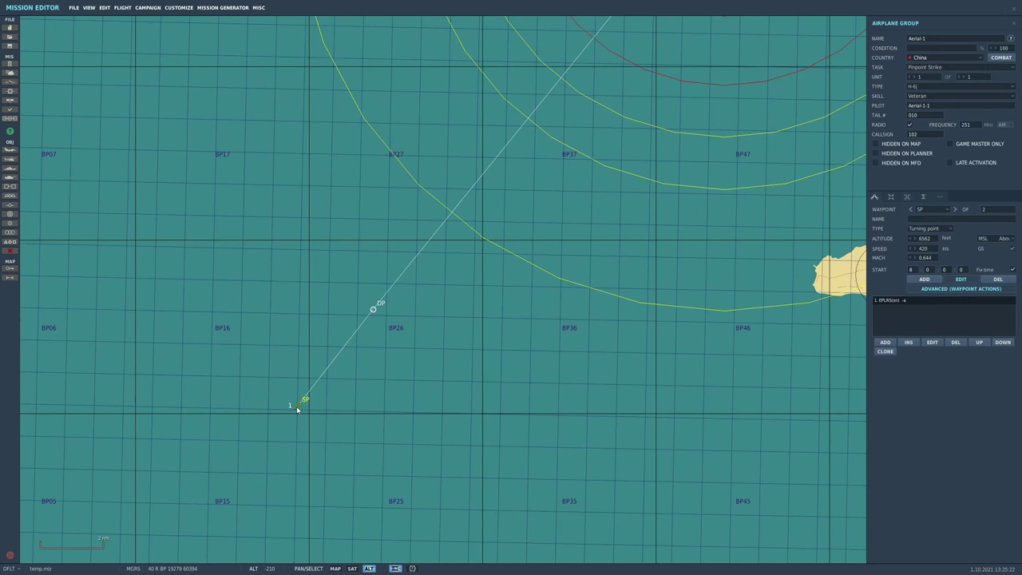
click(891, 196)
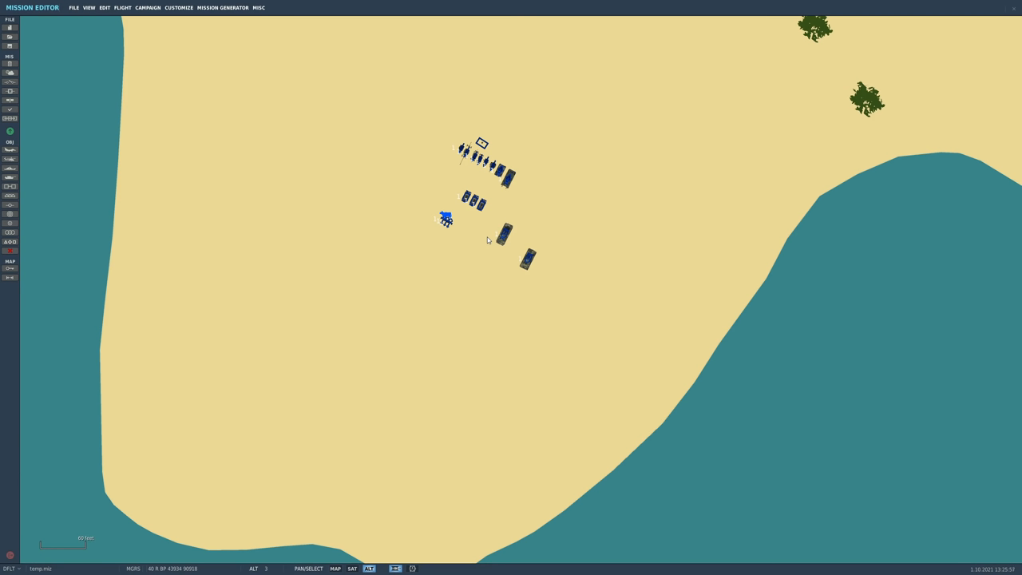
scroll(487, 239, up, 2)
scroll(508, 244, up, 2)
scroll(543, 272, up, 1)
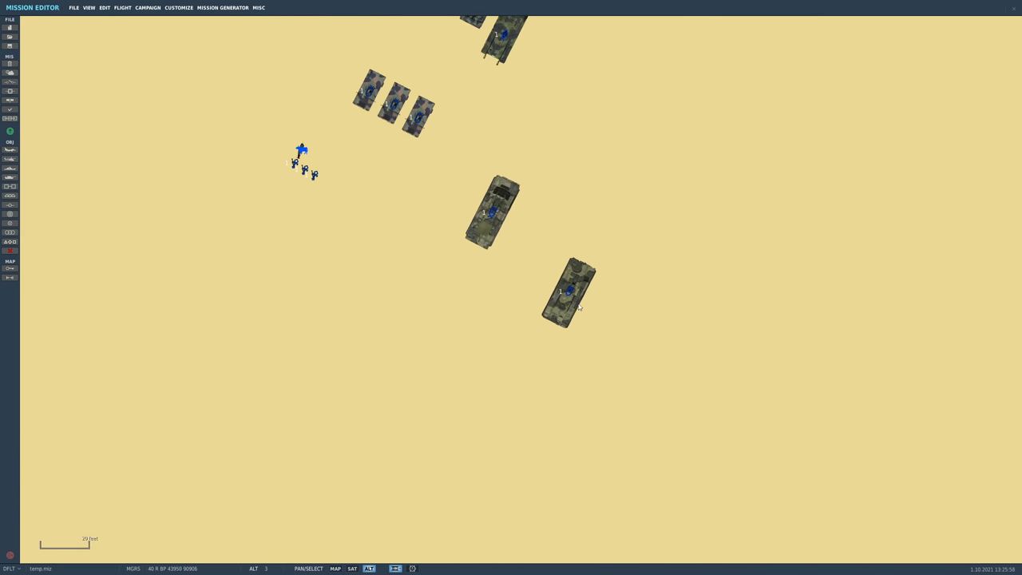
Inspect the SA-15 Tor and SA-19 Tunguska, then bring the infantry and tanks into view
click(509, 216)
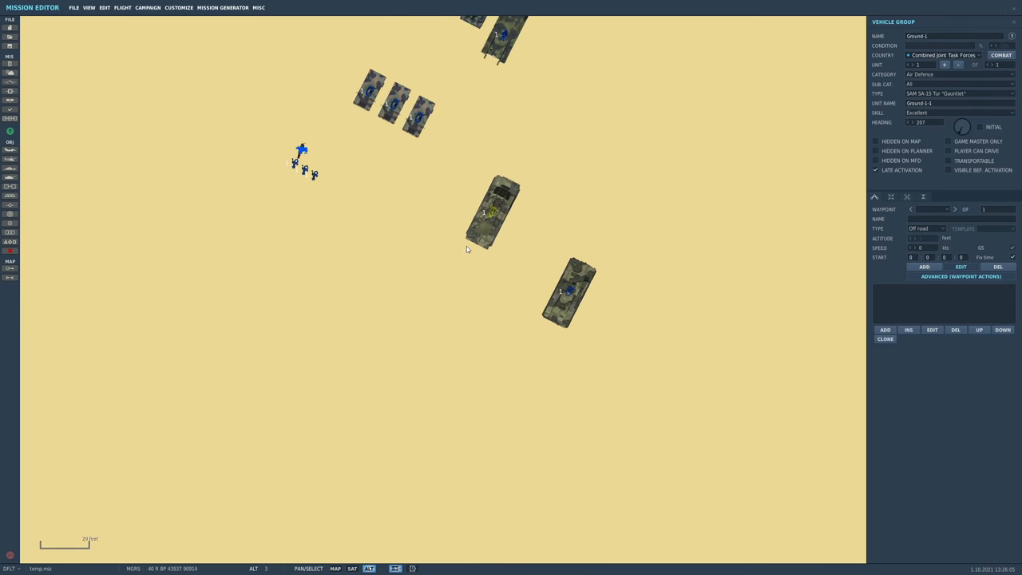
click(570, 292)
drag(527, 354, 607, 425)
click(441, 153)
drag(432, 90, 424, 253)
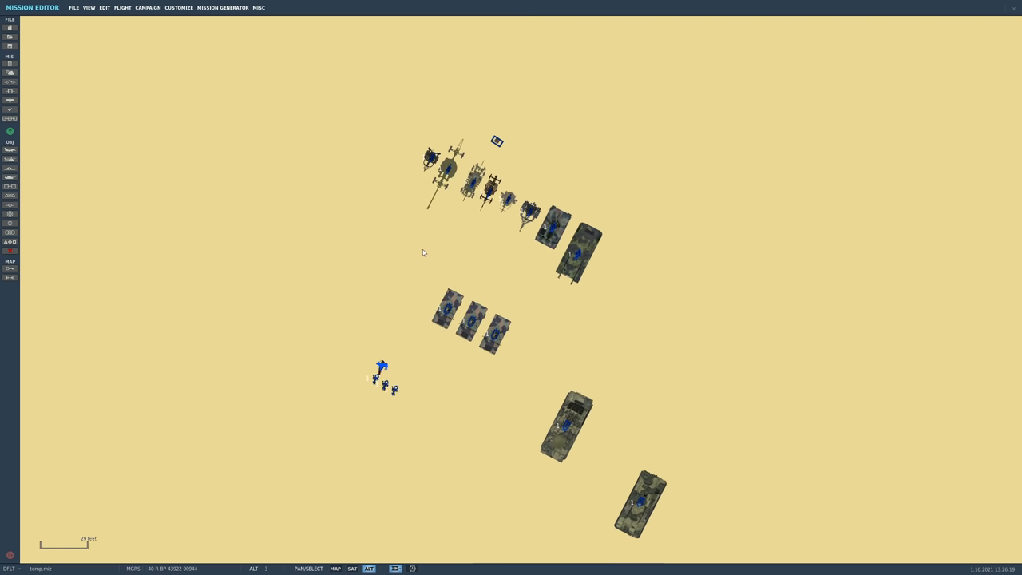
scroll(420, 275, up, 3)
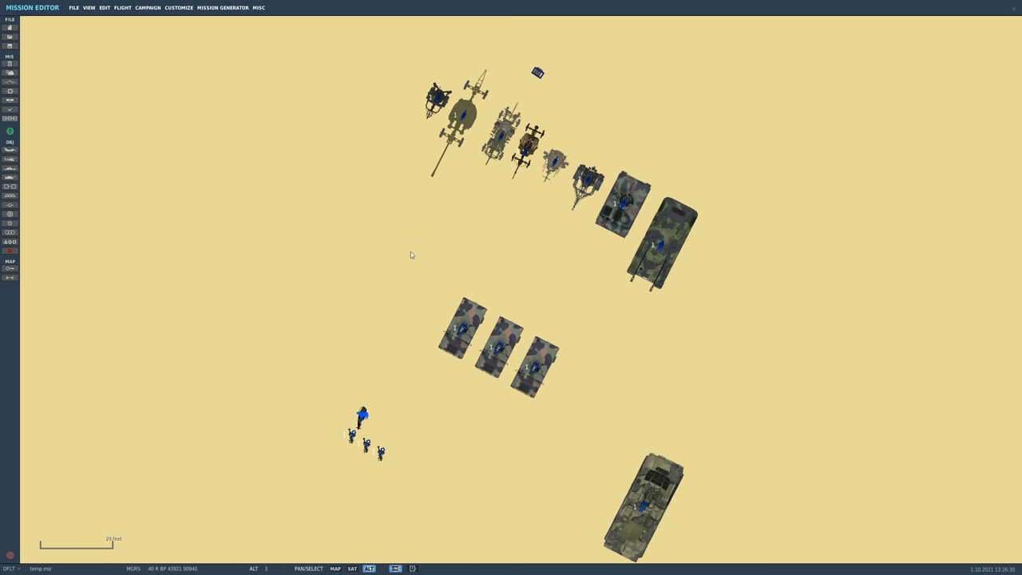
scroll(394, 343, up, 1)
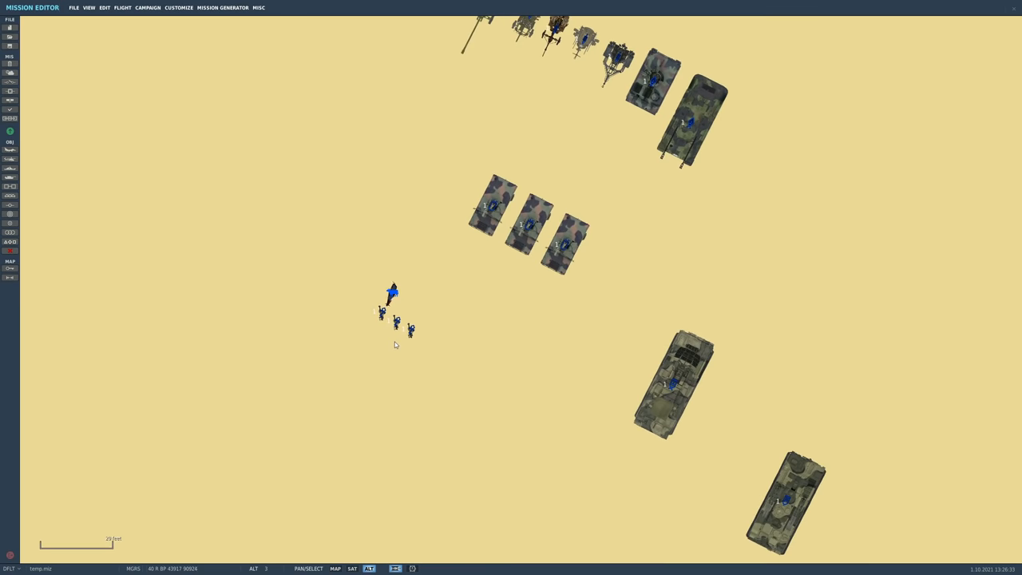
Select the MANPADS Stinger unit and show the ATGM HMMWV's 3D preview
click(413, 331)
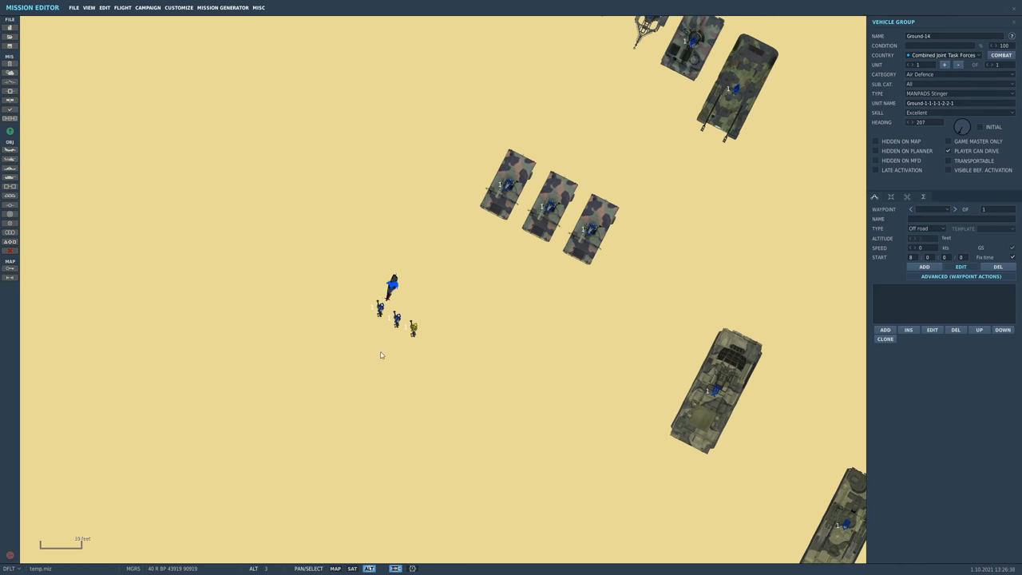
double_click(591, 230)
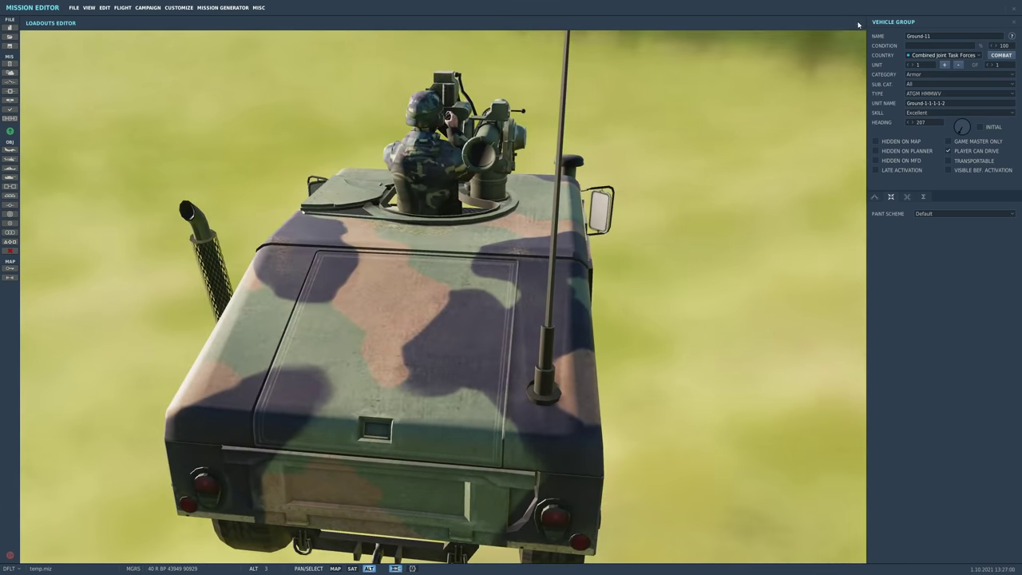
click(858, 22)
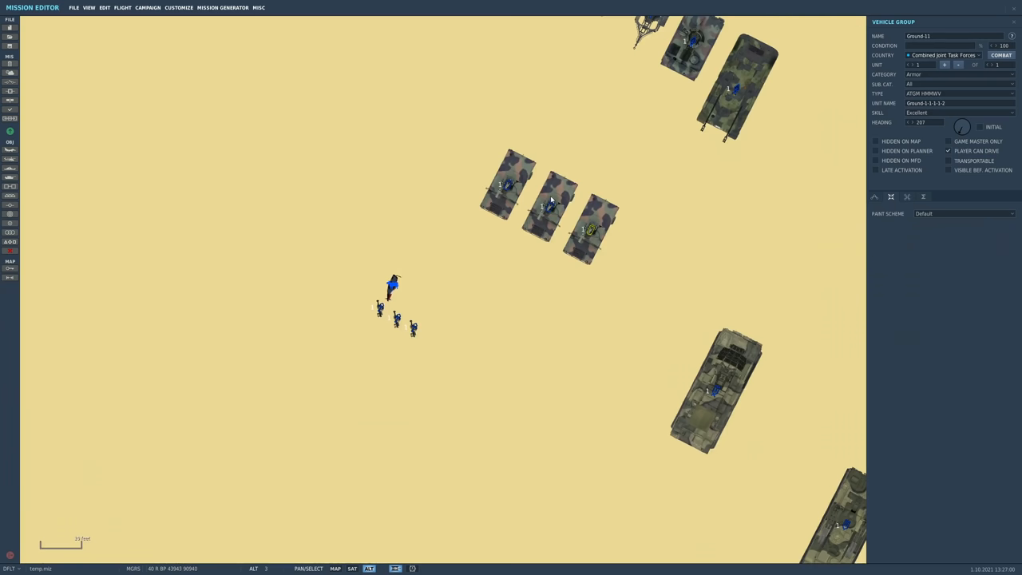
scroll(463, 280, down, 2)
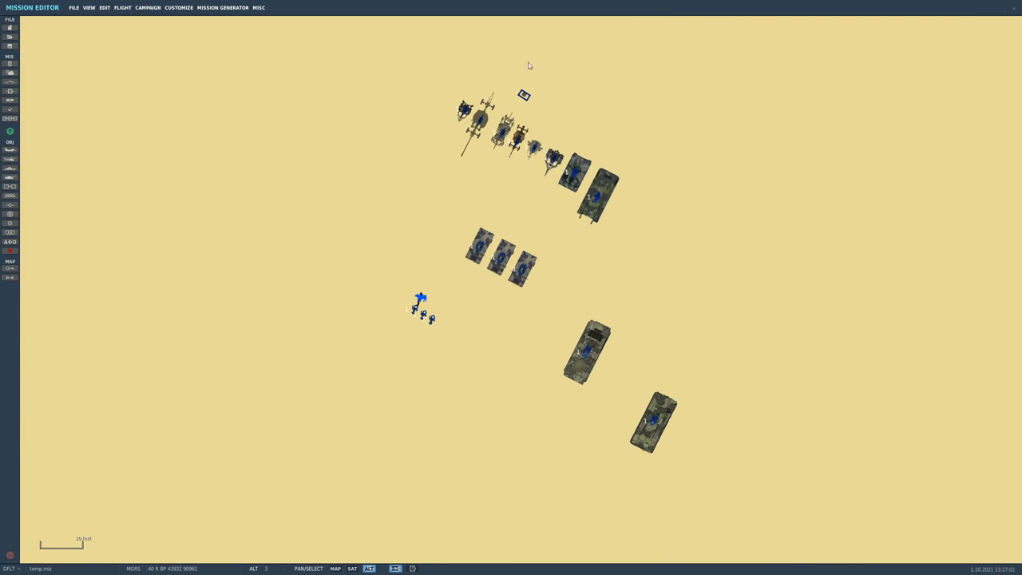
scroll(529, 67, up, 2)
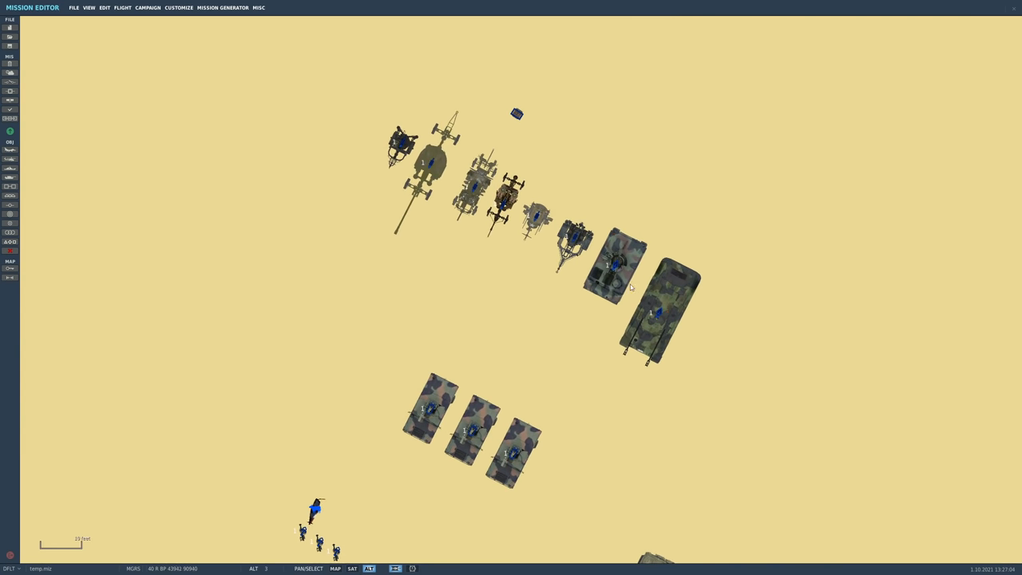
click(616, 265)
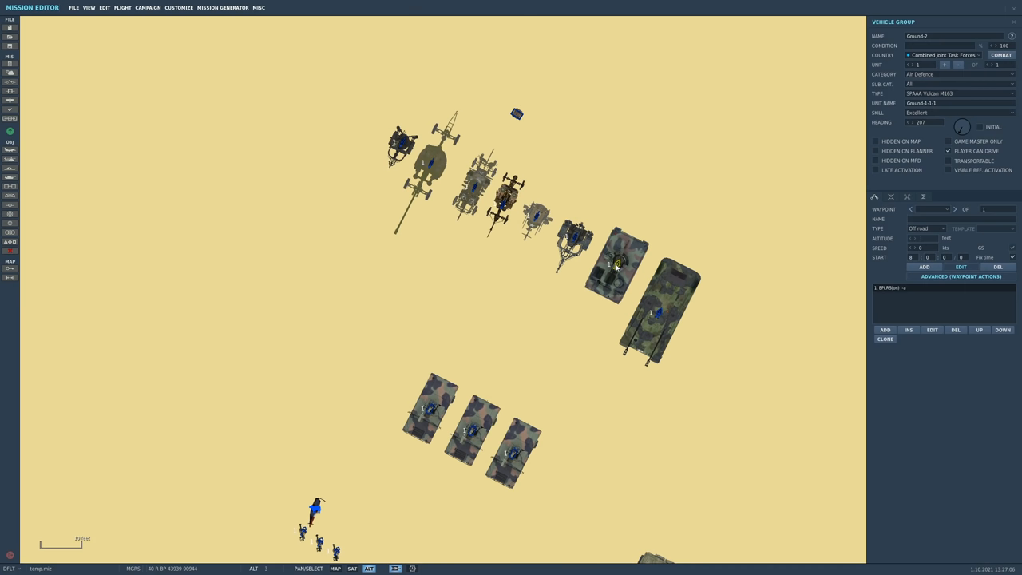
click(654, 317)
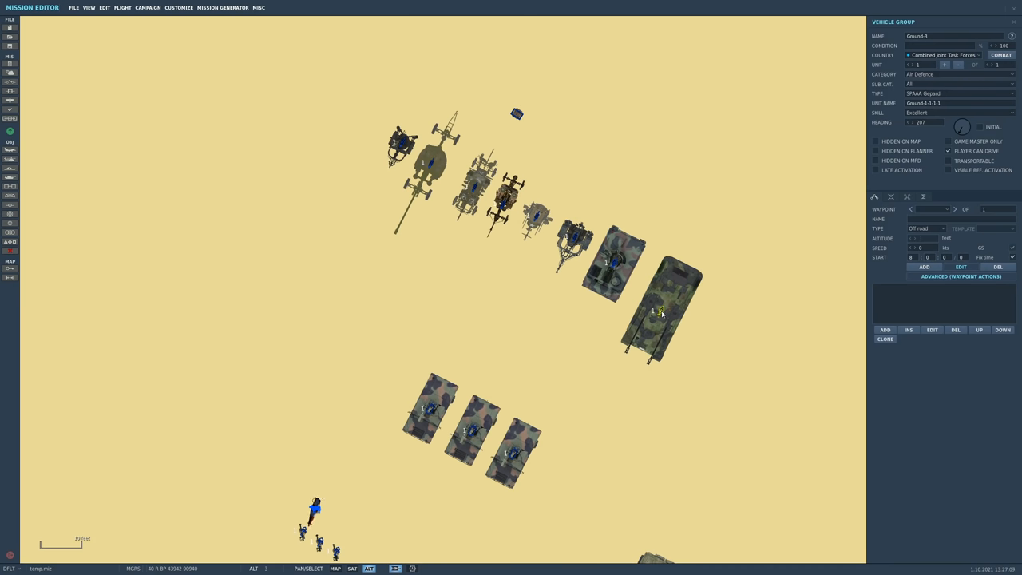
drag(661, 314, 663, 315)
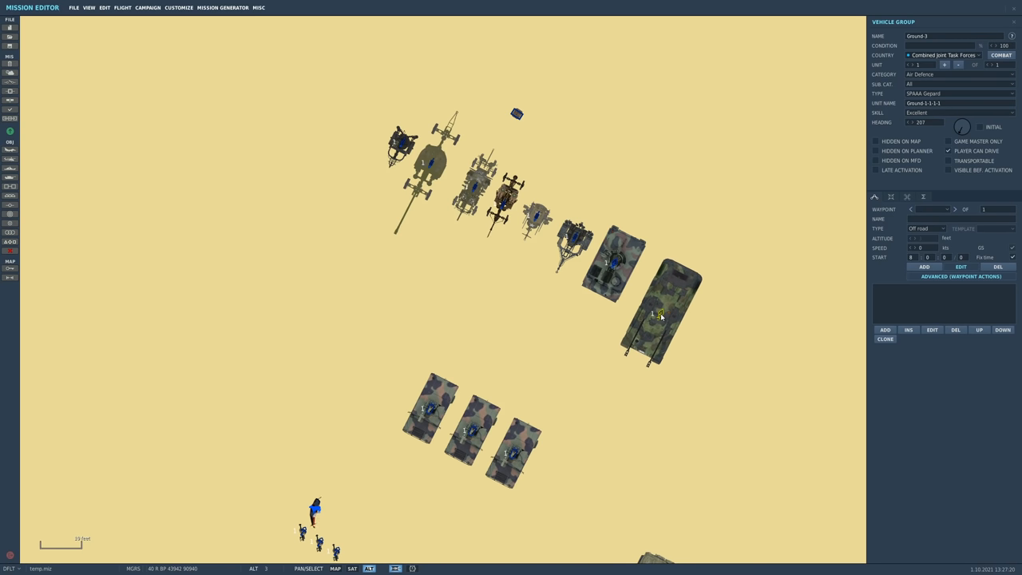
click(891, 197)
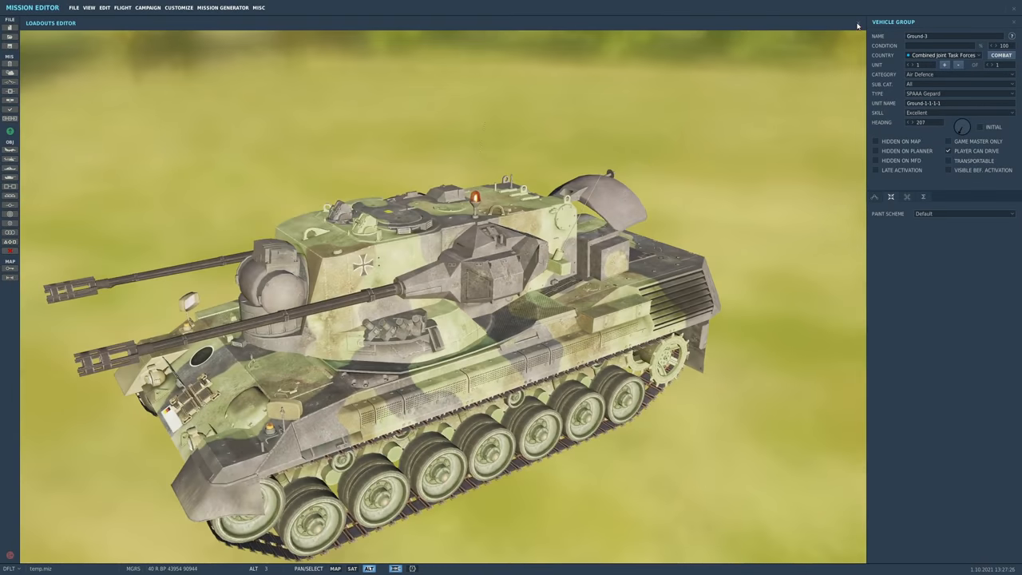
click(859, 23)
click(612, 264)
click(892, 197)
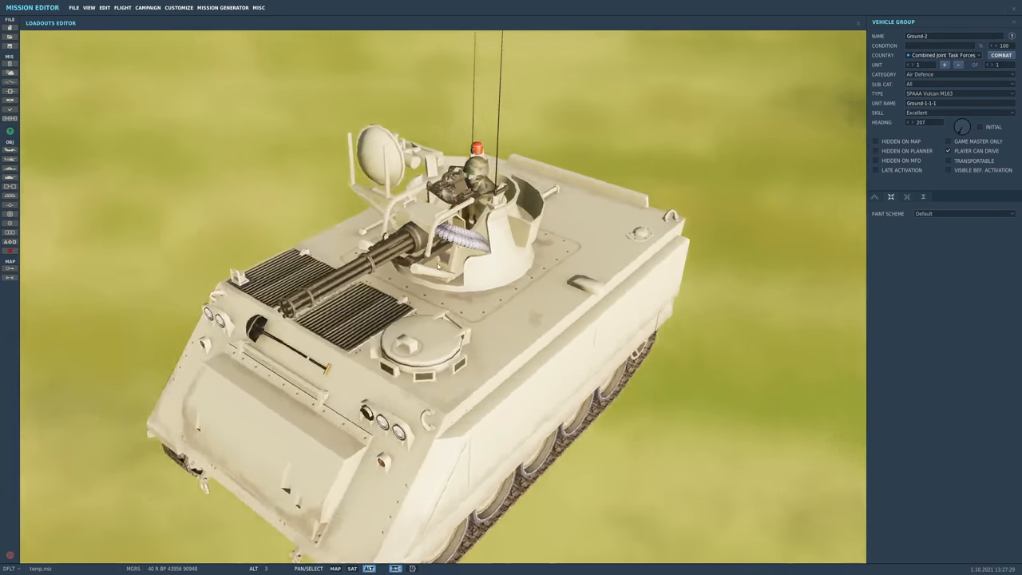
click(858, 25)
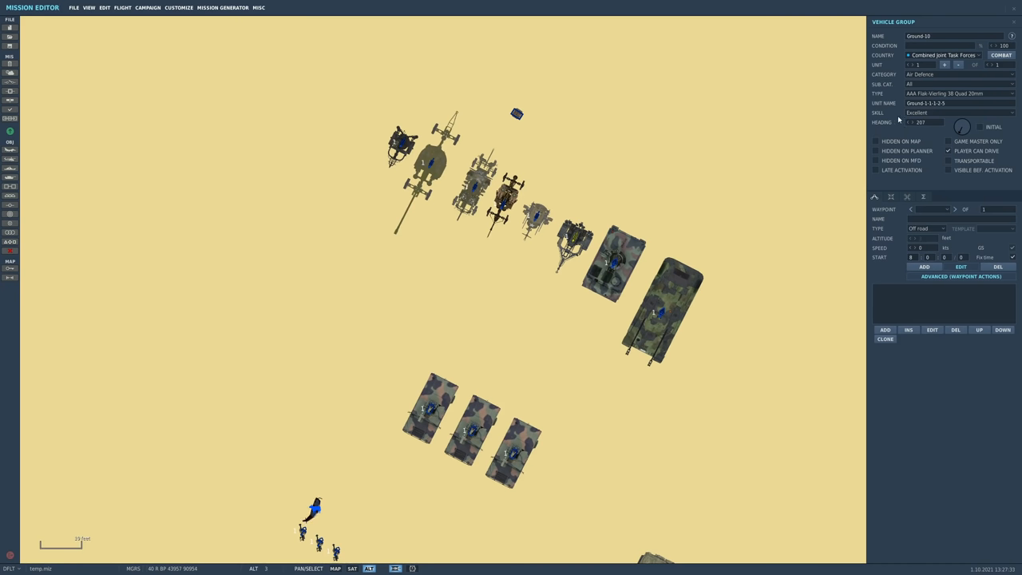
click(892, 197)
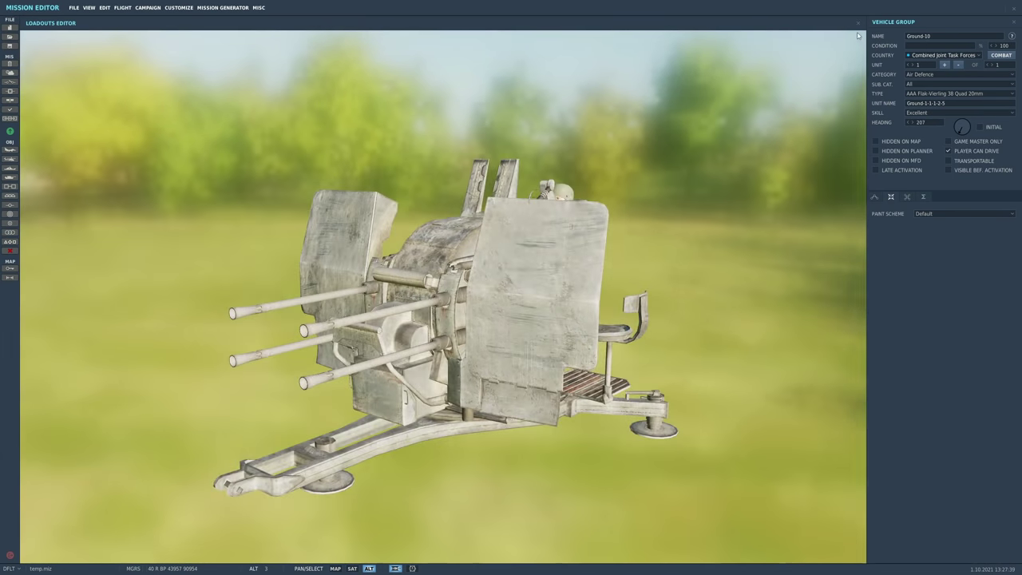
click(859, 24)
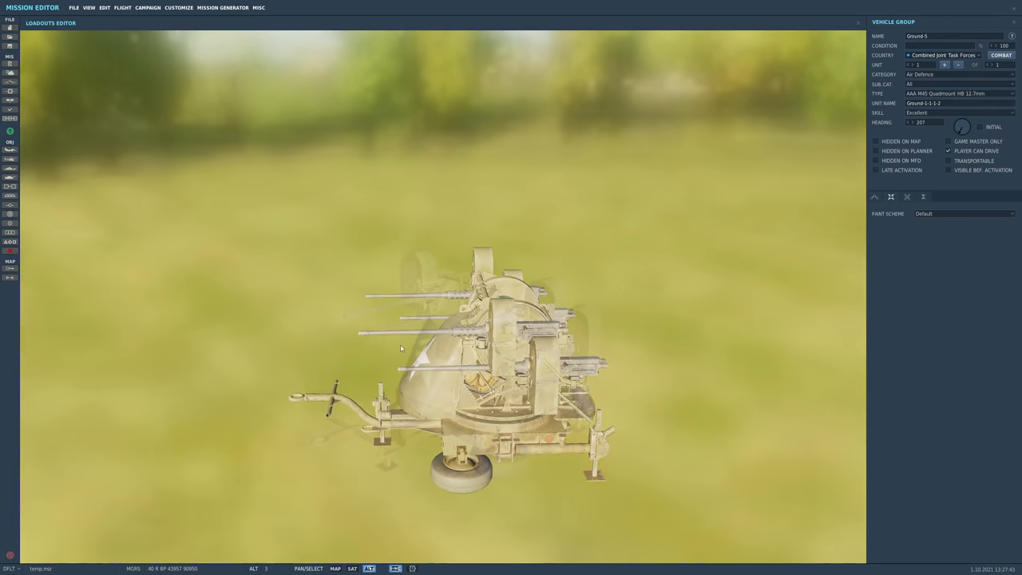
key(Escape)
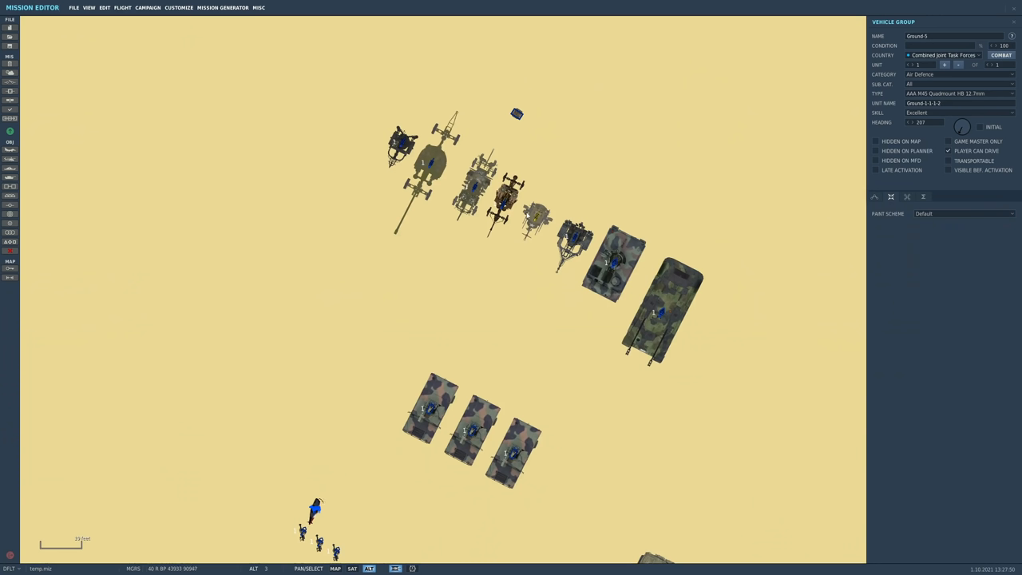
click(503, 203)
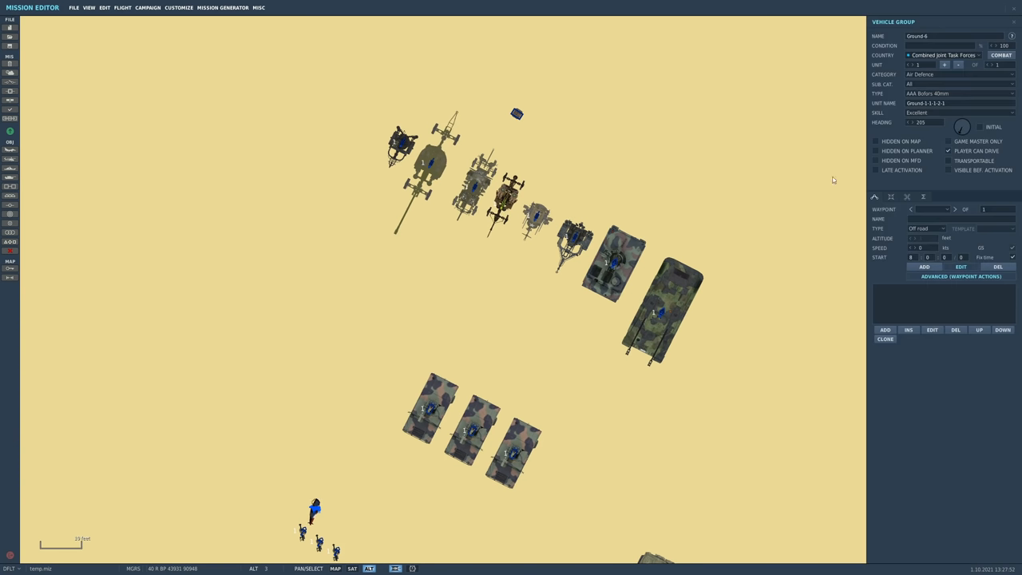
click(891, 197)
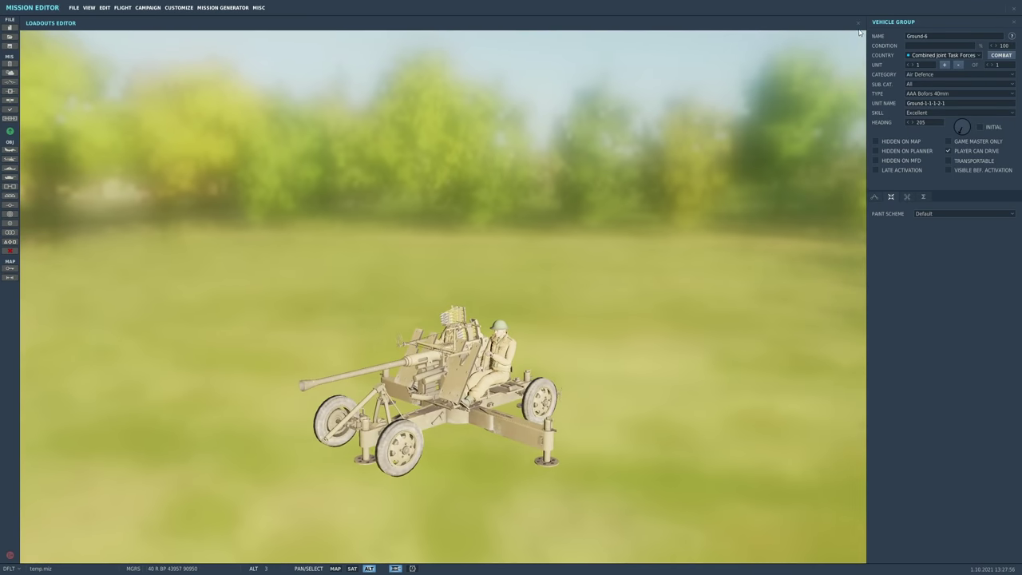
click(859, 24)
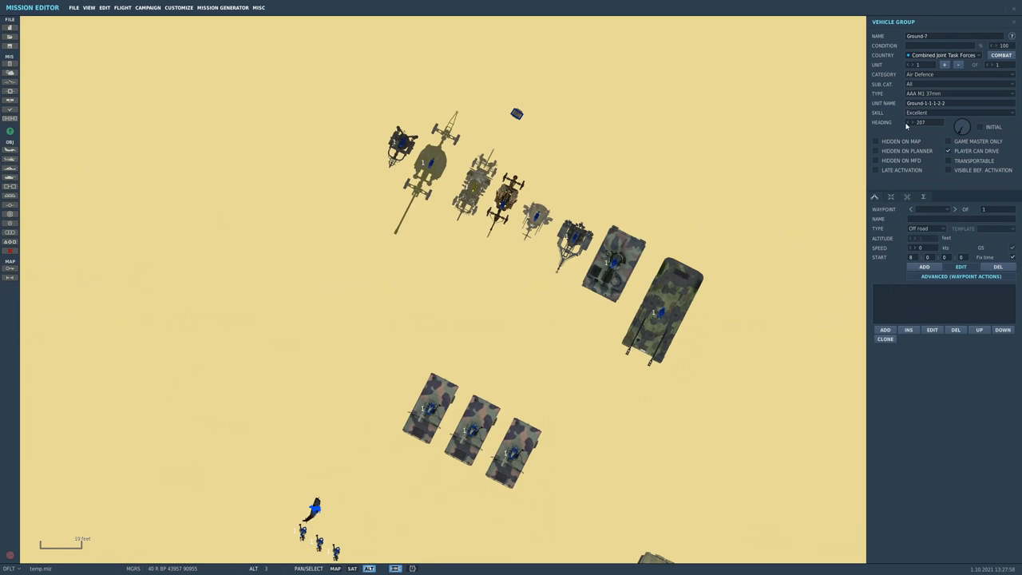
click(892, 196)
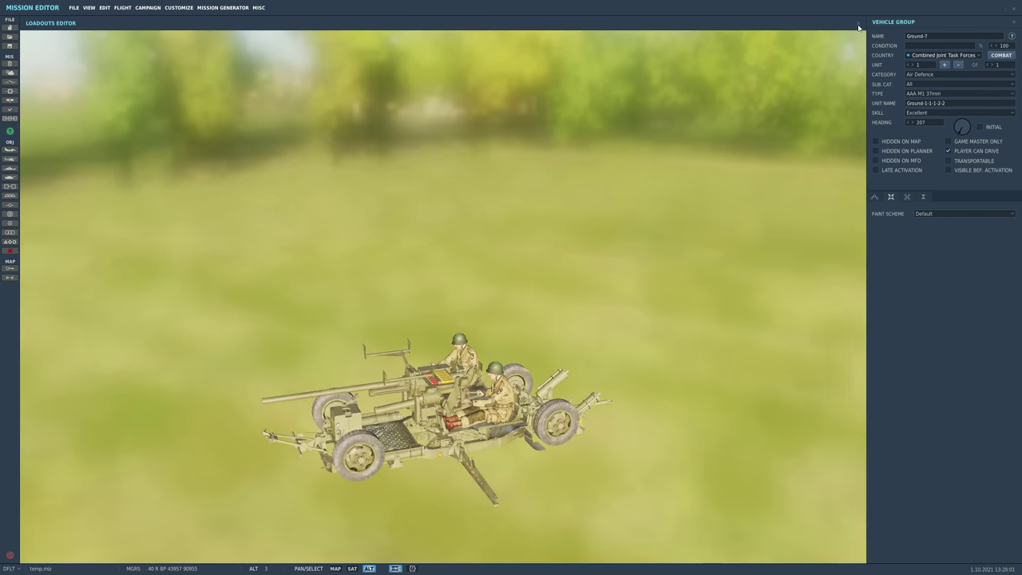
click(859, 23)
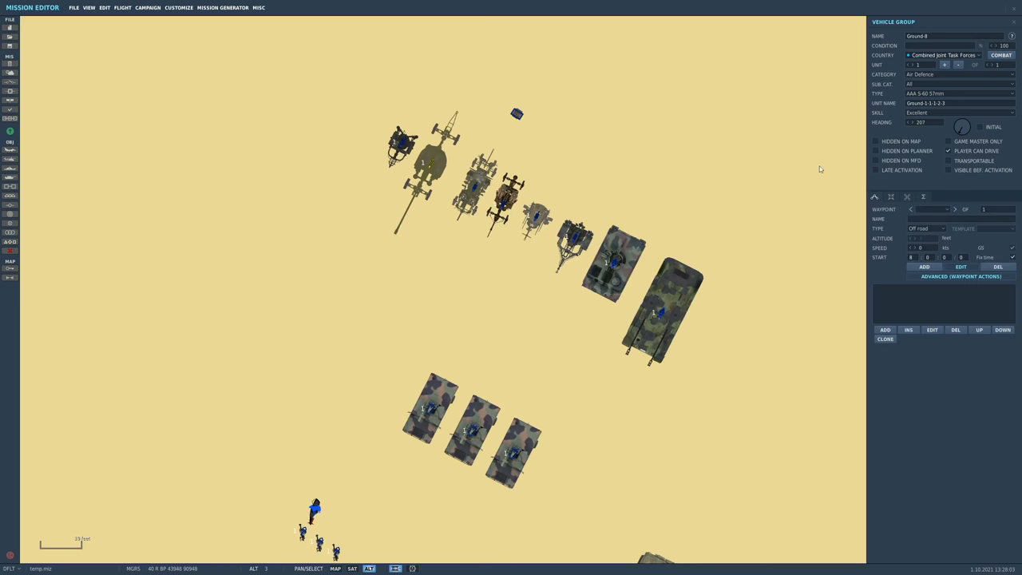
click(892, 196)
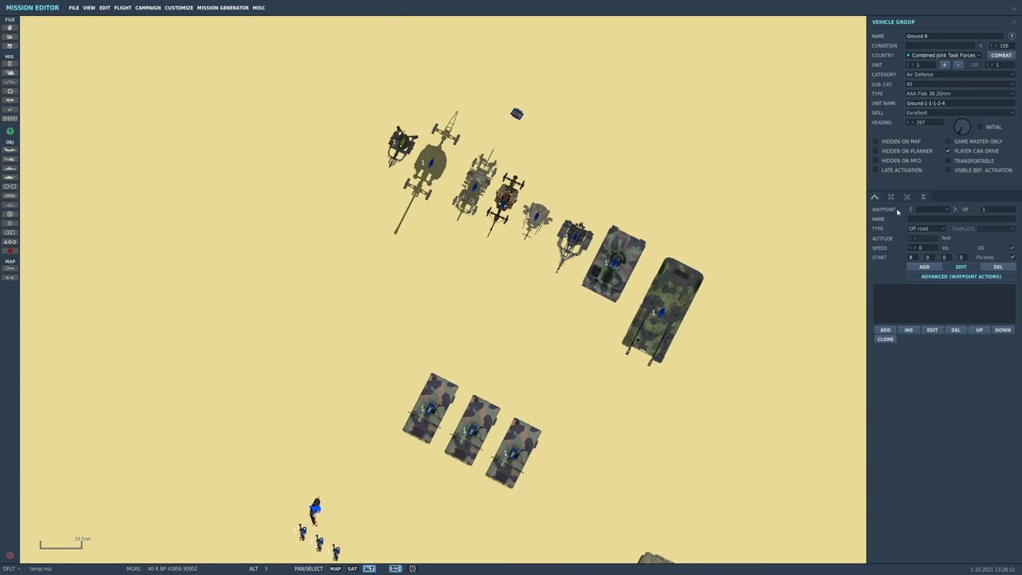
click(891, 197)
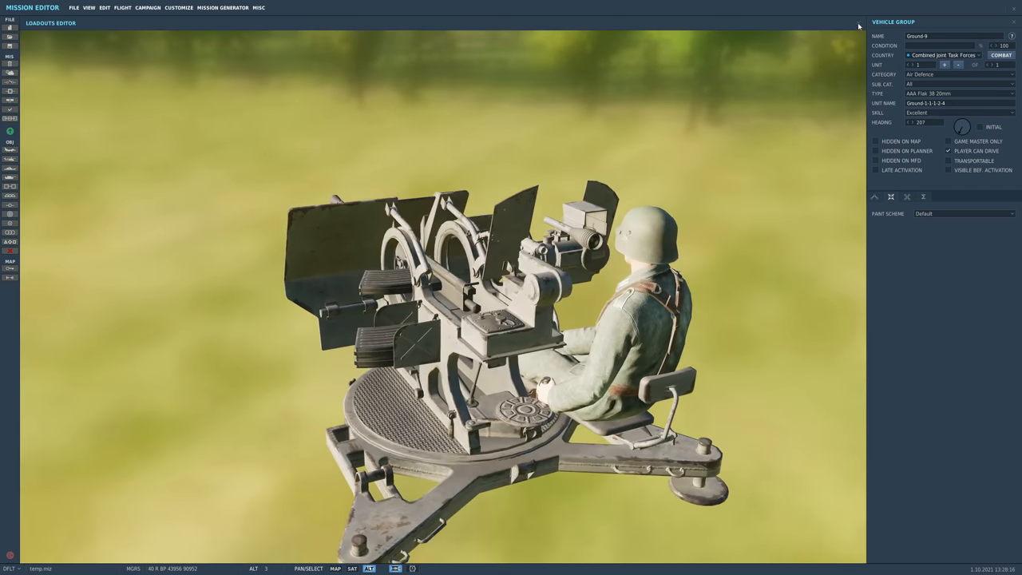
click(858, 25)
scroll(431, 284, down, 3)
scroll(435, 405, up, 5)
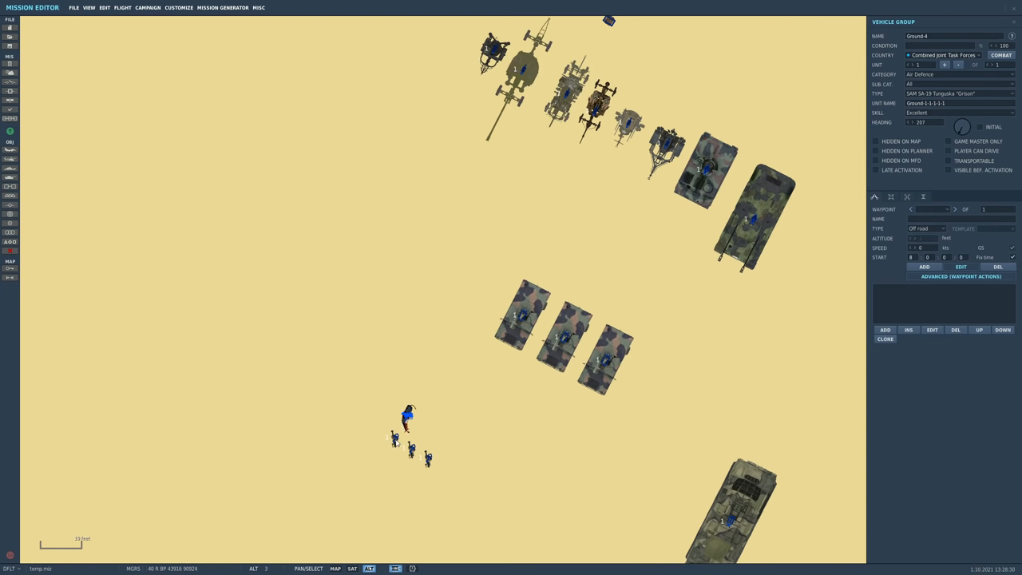
click(394, 439)
click(407, 414)
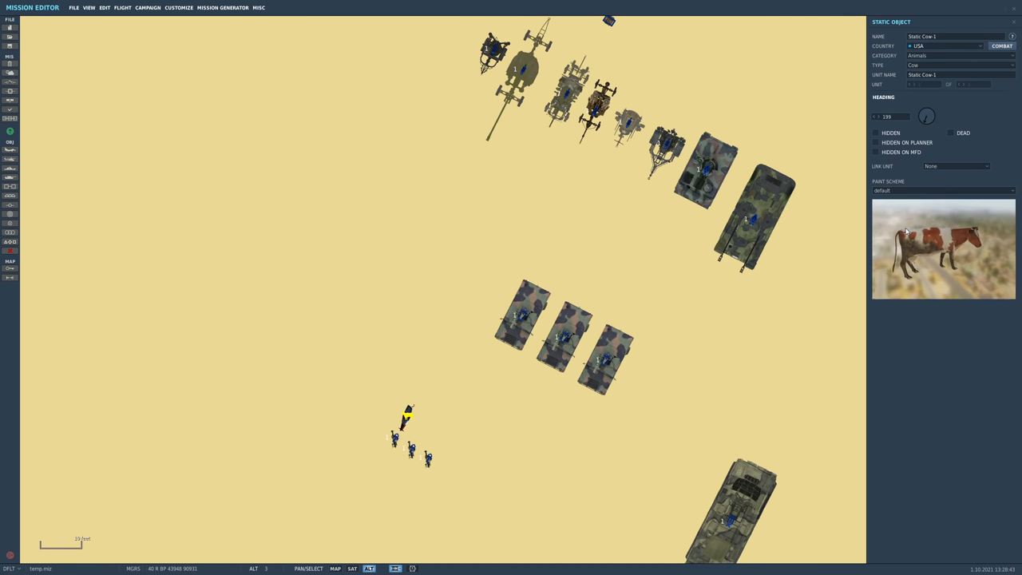
click(393, 442)
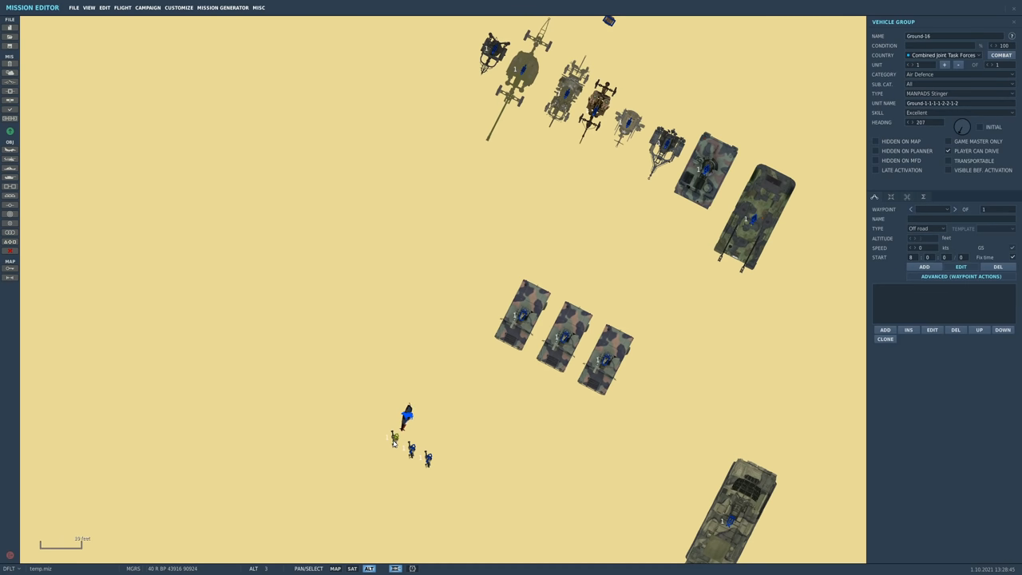
scroll(488, 379, down, 2)
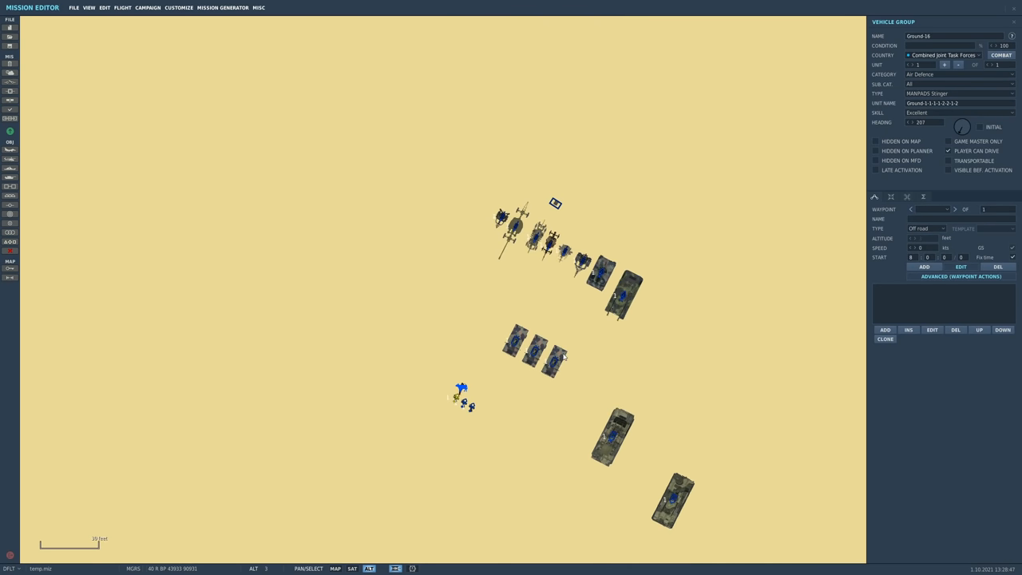
scroll(487, 379, down, 2)
scroll(500, 274, up, 2)
scroll(477, 250, up, 1)
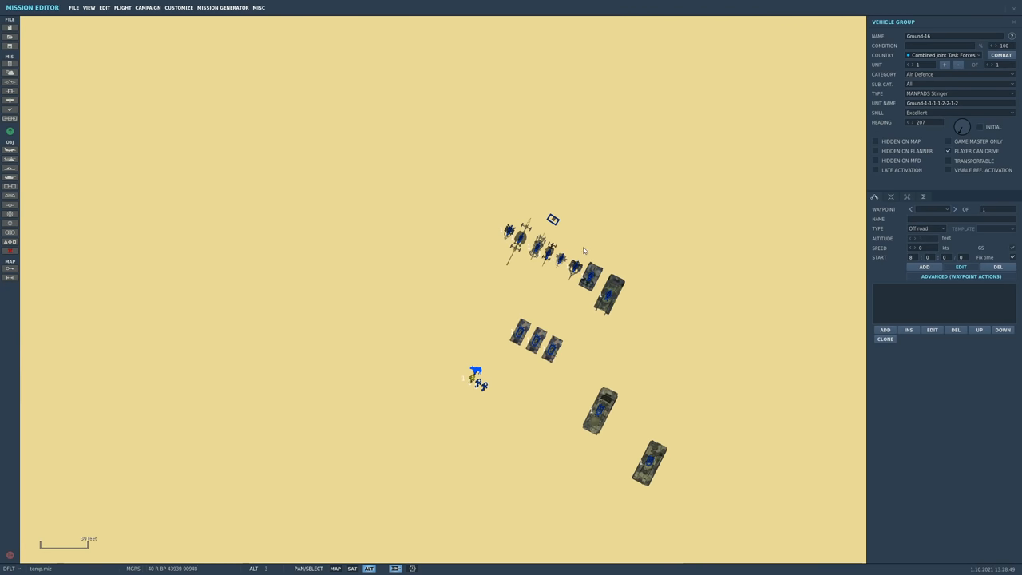
scroll(586, 246, up, 1)
scroll(477, 345, up, 1)
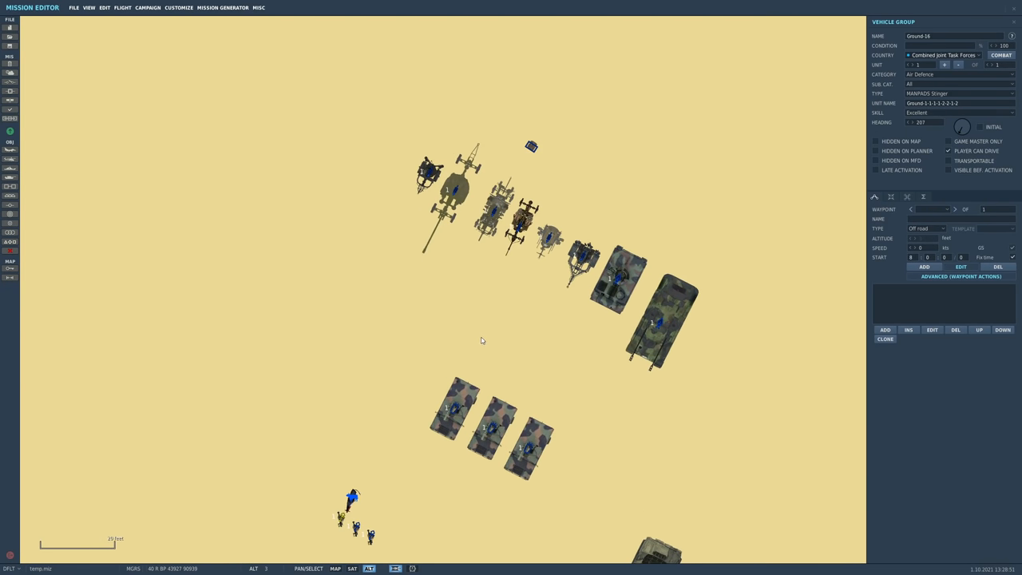
click(435, 272)
mouse_move(476, 317)
mouse_down()
mouse_move(413, 250)
mouse_move(445, 283)
mouse_up()
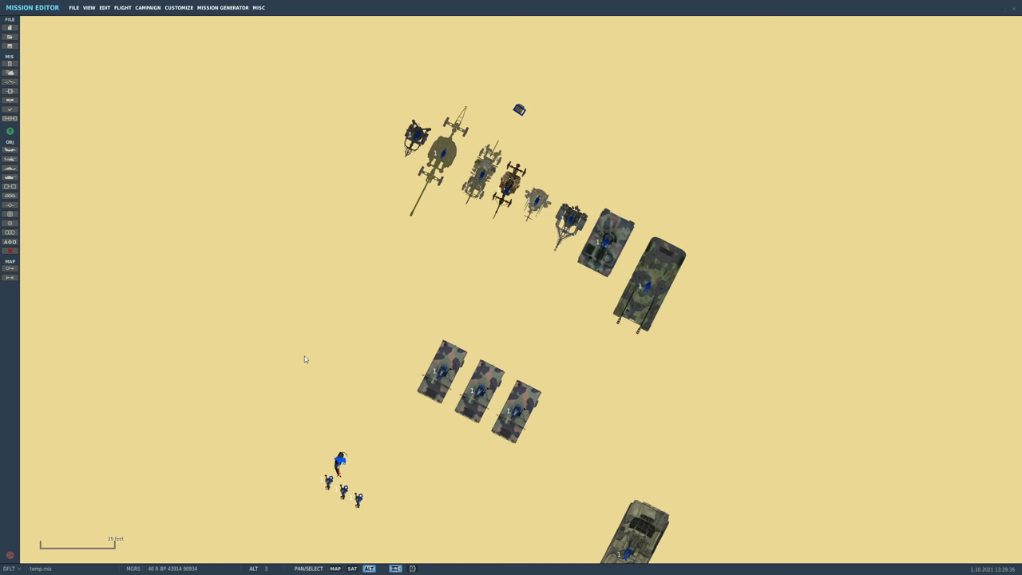
click(340, 462)
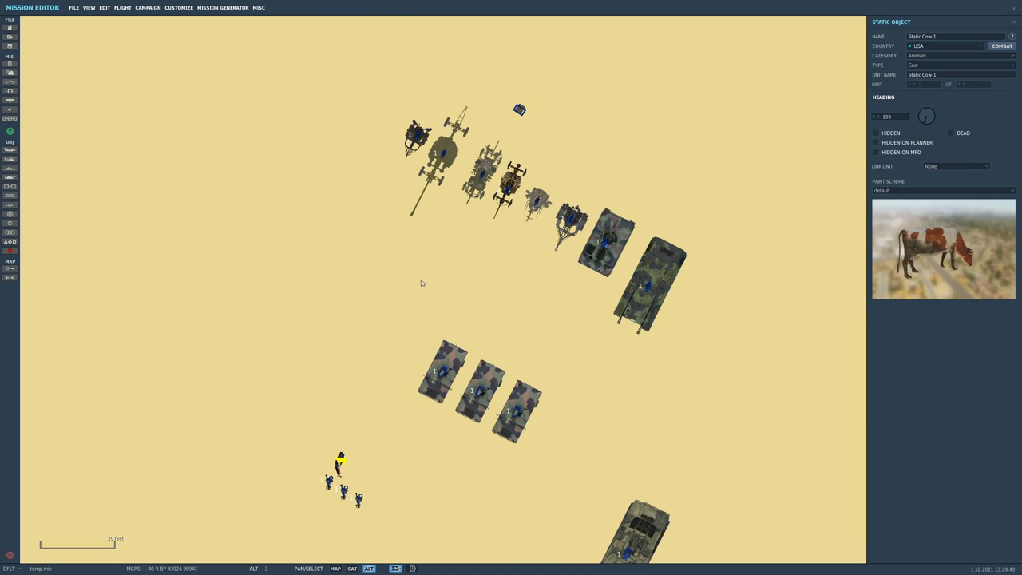
scroll(429, 419, up, 1)
click(442, 366)
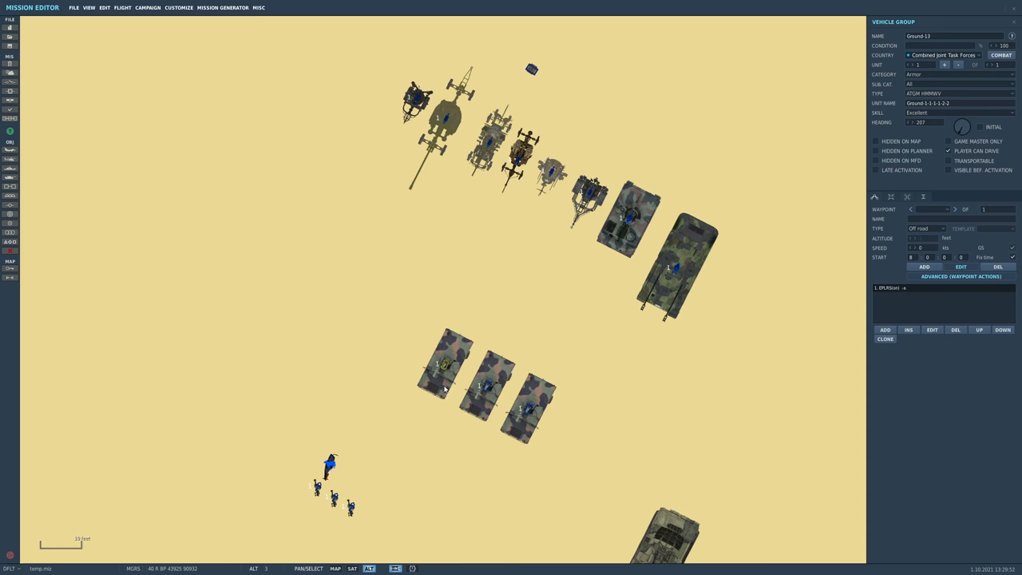
scroll(445, 389, down, 2)
click(380, 469)
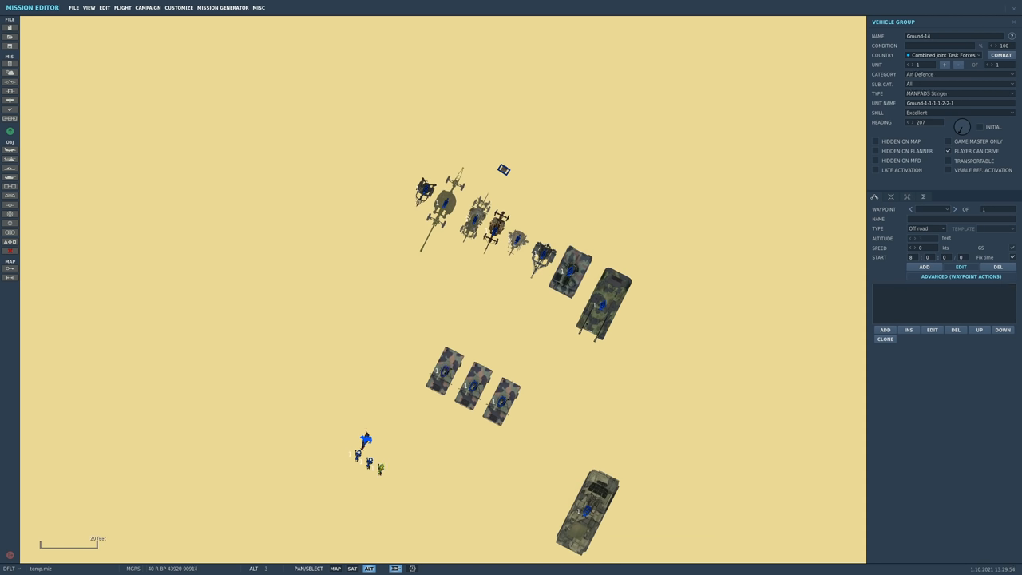
click(471, 303)
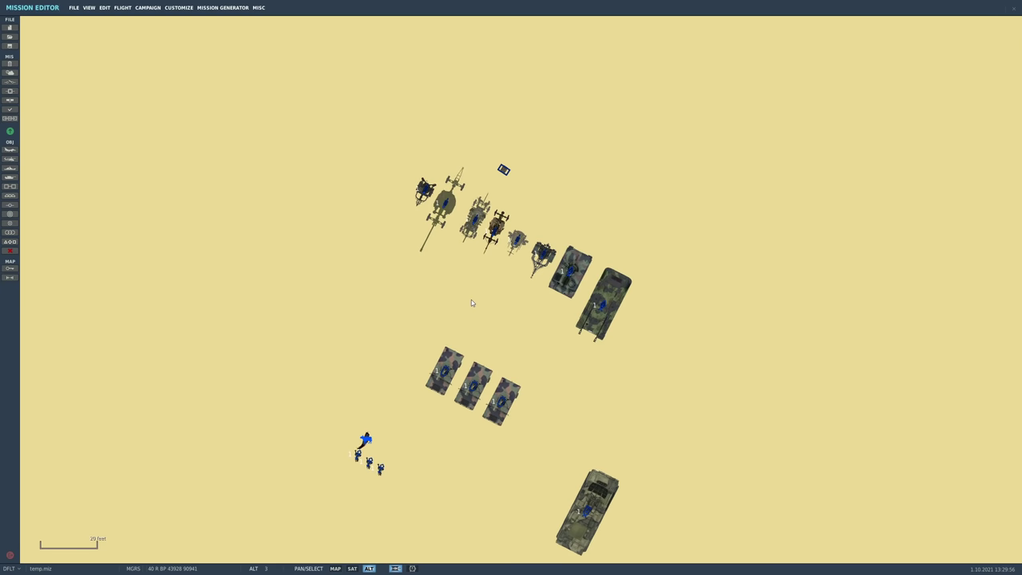
click(382, 468)
scroll(385, 494, up, 2)
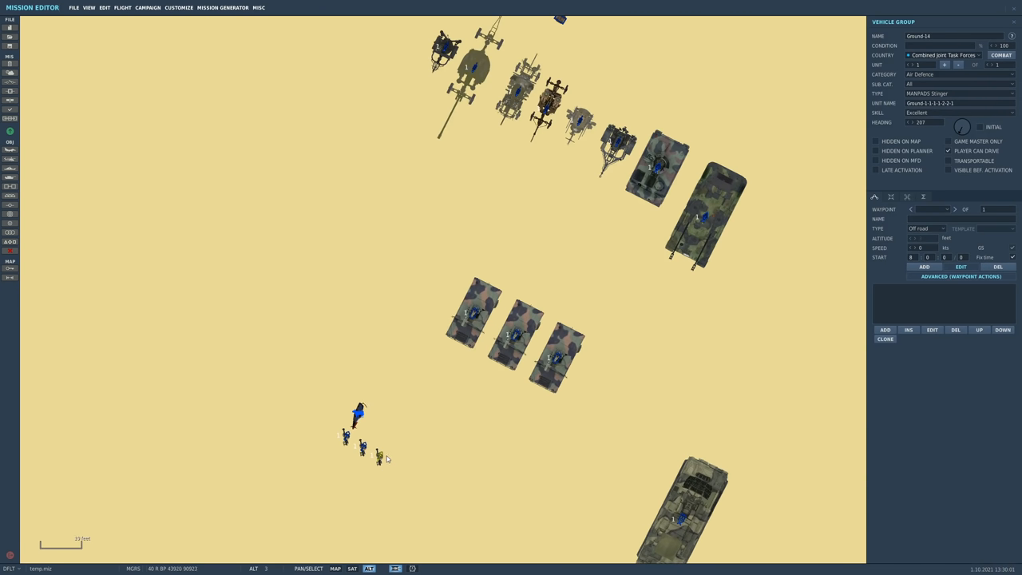
click(500, 289)
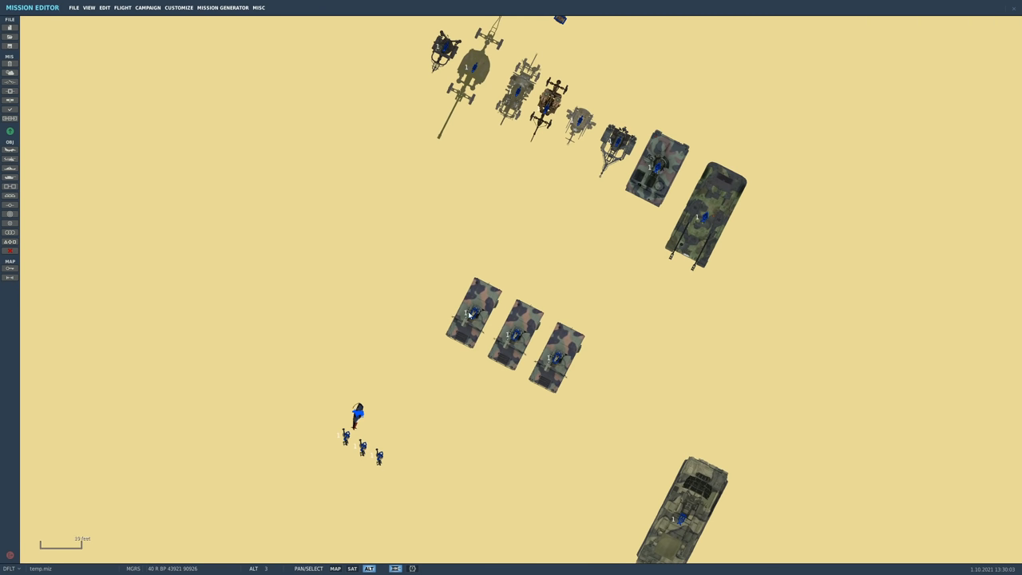
click(616, 145)
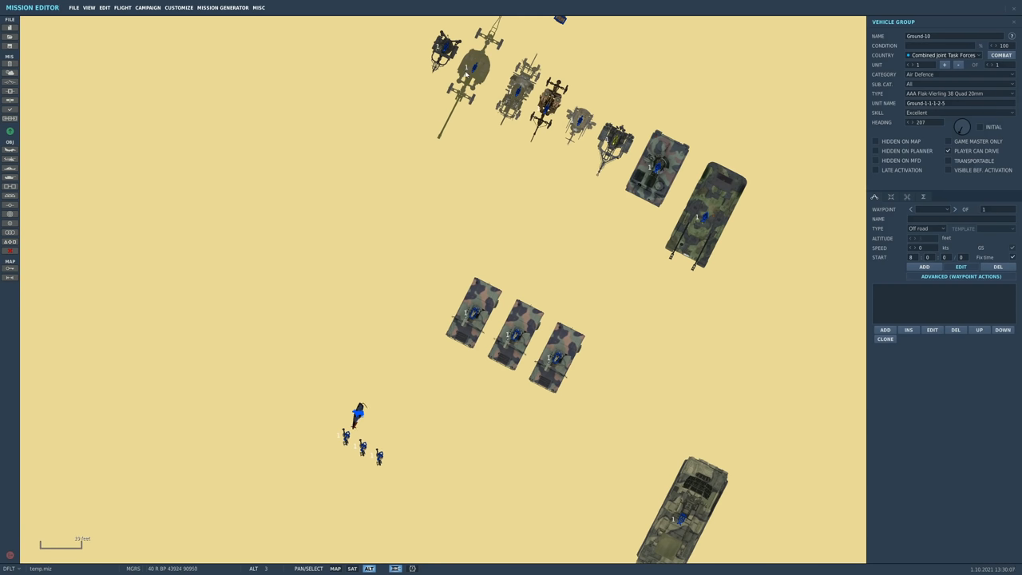
drag(475, 70, 481, 73)
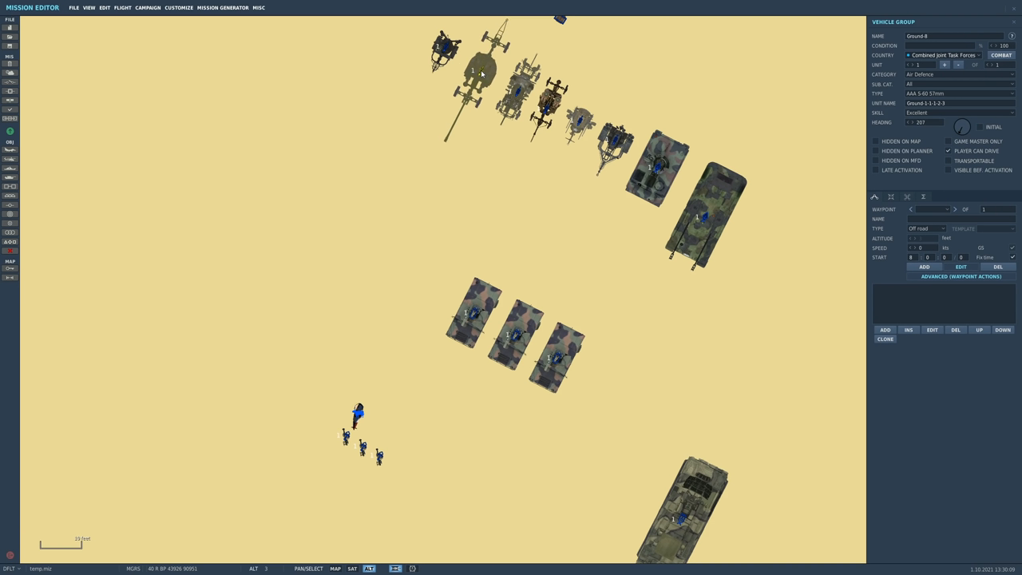
click(444, 48)
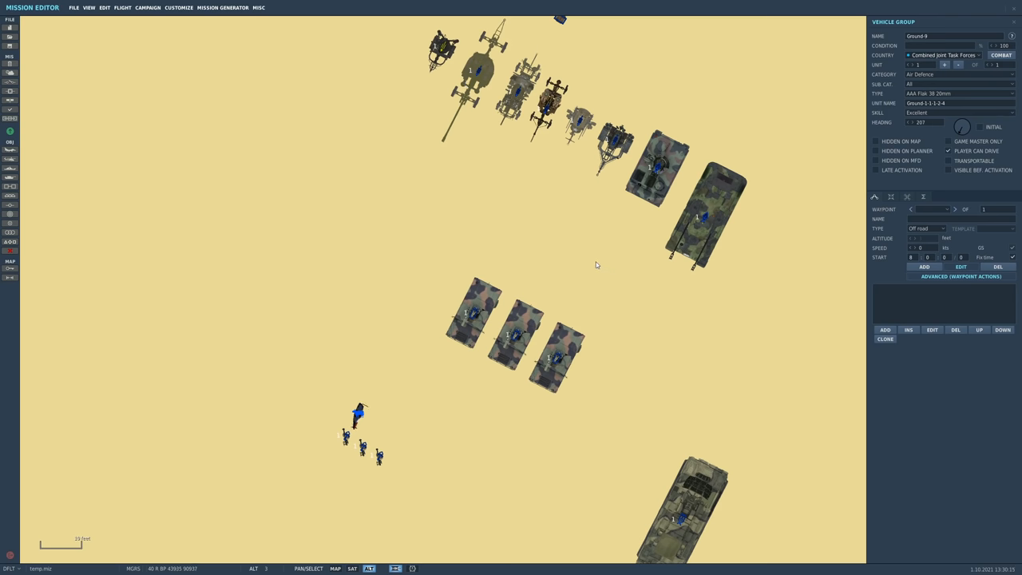
scroll(592, 262, down, 2)
scroll(511, 295, down, 3)
scroll(425, 332, down, 2)
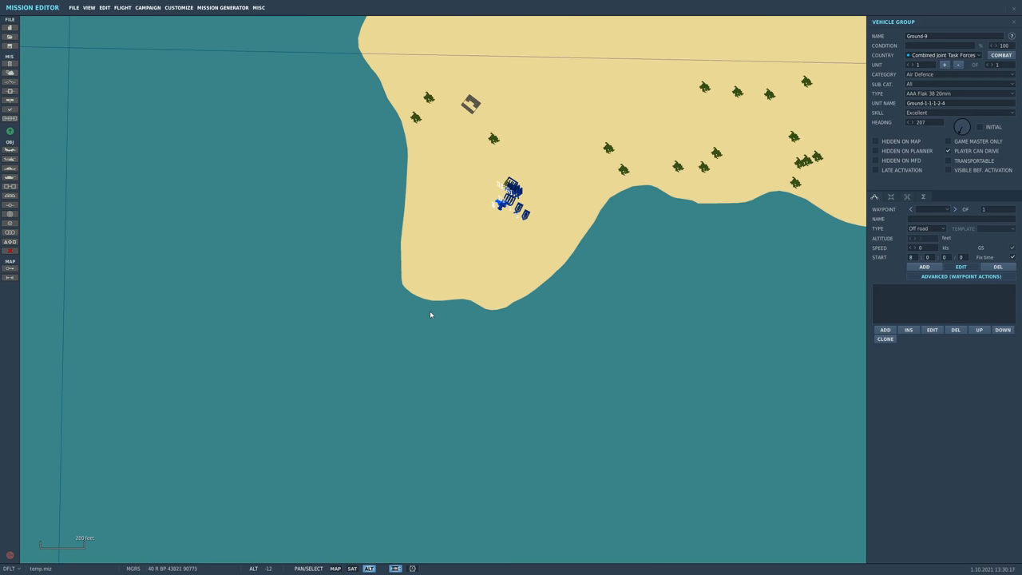
scroll(559, 144, up, 2)
scroll(479, 192, up, 3)
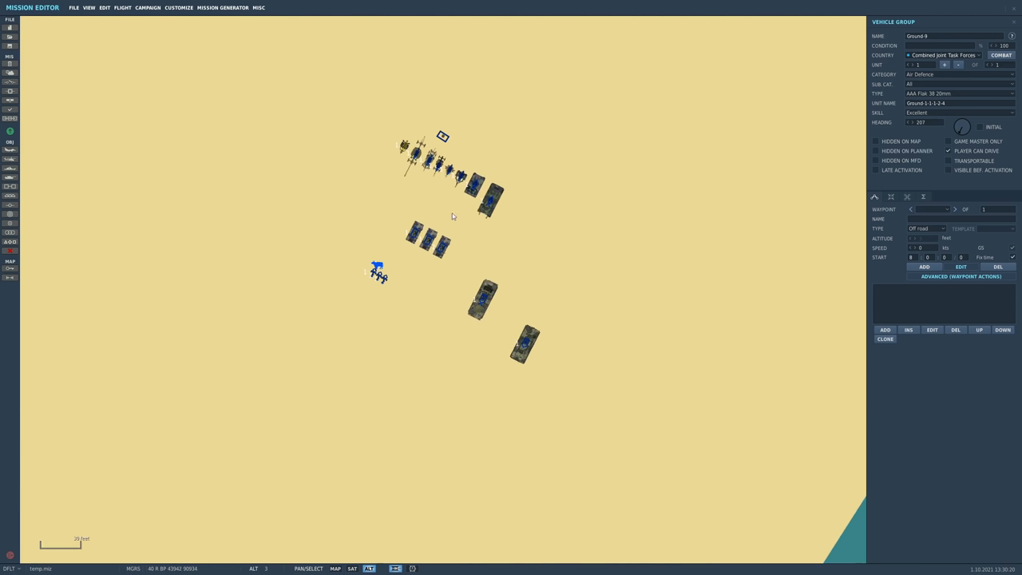
scroll(437, 203, up, 1)
scroll(437, 203, up, 1)
scroll(440, 176, up, 1)
scroll(511, 199, down, 4)
scroll(529, 206, down, 2)
scroll(529, 207, up, 3)
scroll(547, 256, up, 2)
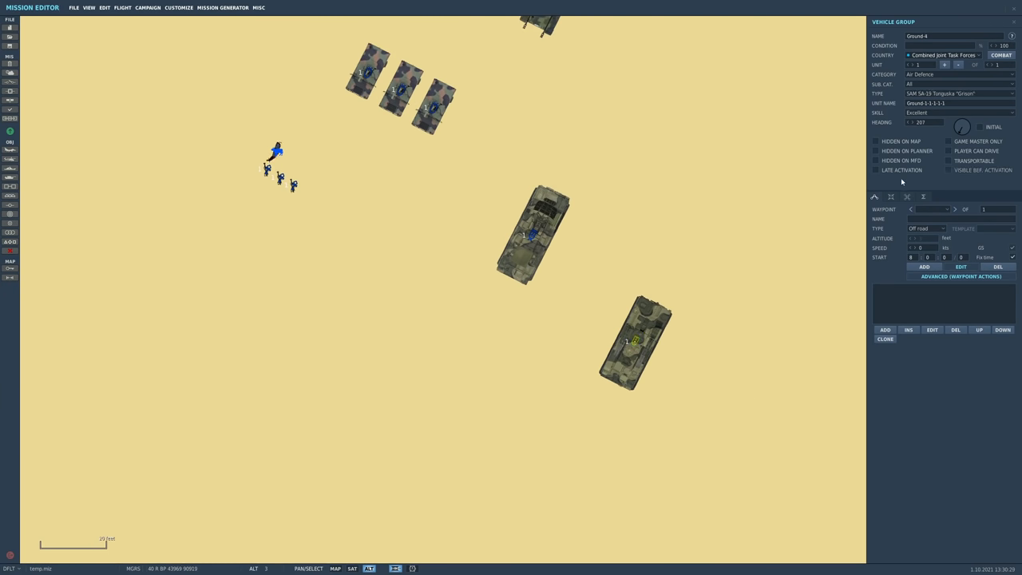
click(405, 225)
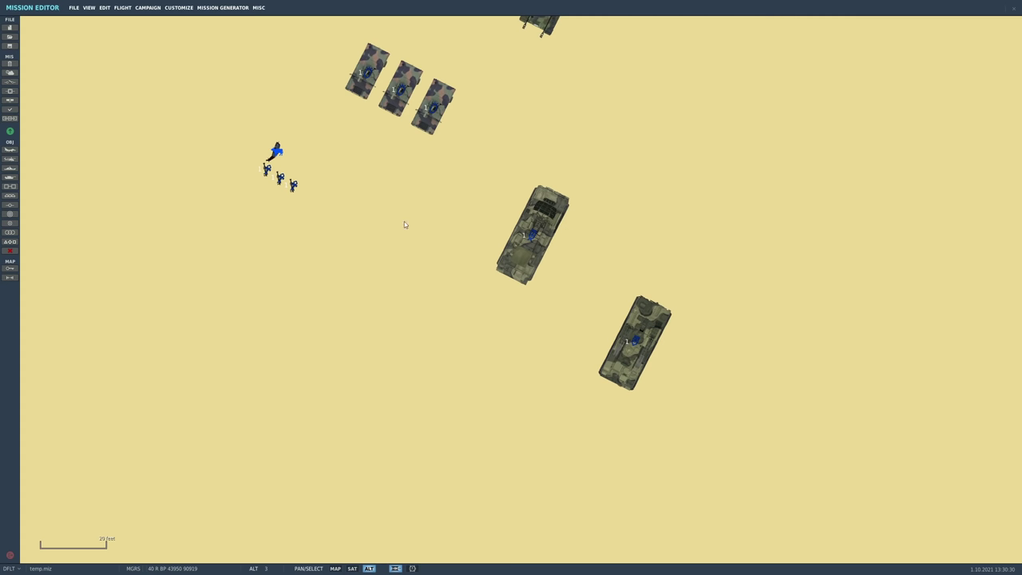
click(10, 132)
Launch the flight and follow the KD-63 cruise missile from the overview map
click(523, 310)
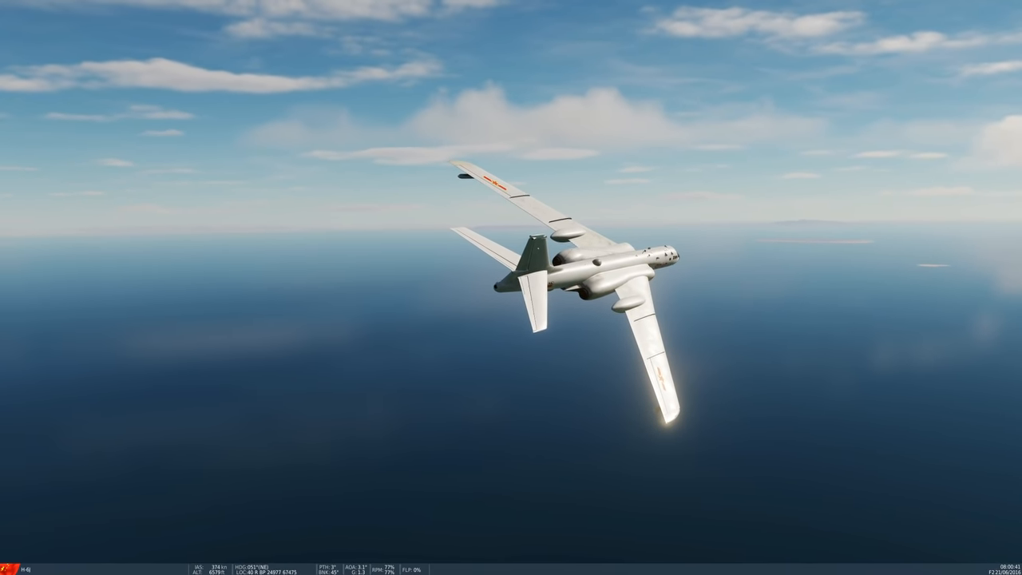
key(F10)
key(F6)
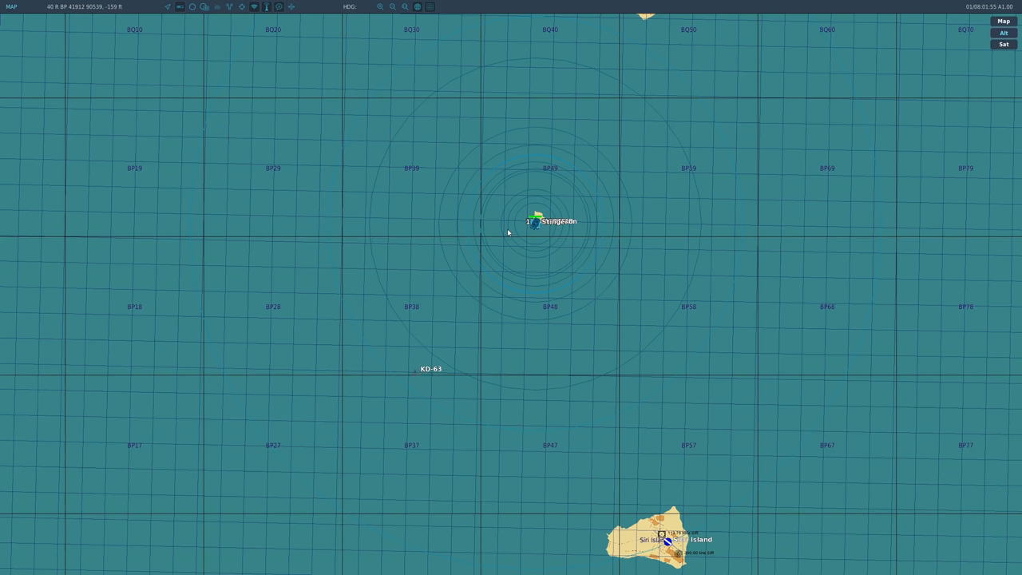
Watch the SA-15 Tor launch, chase its 9M330 missile, then return to the KD-63
key(F7)
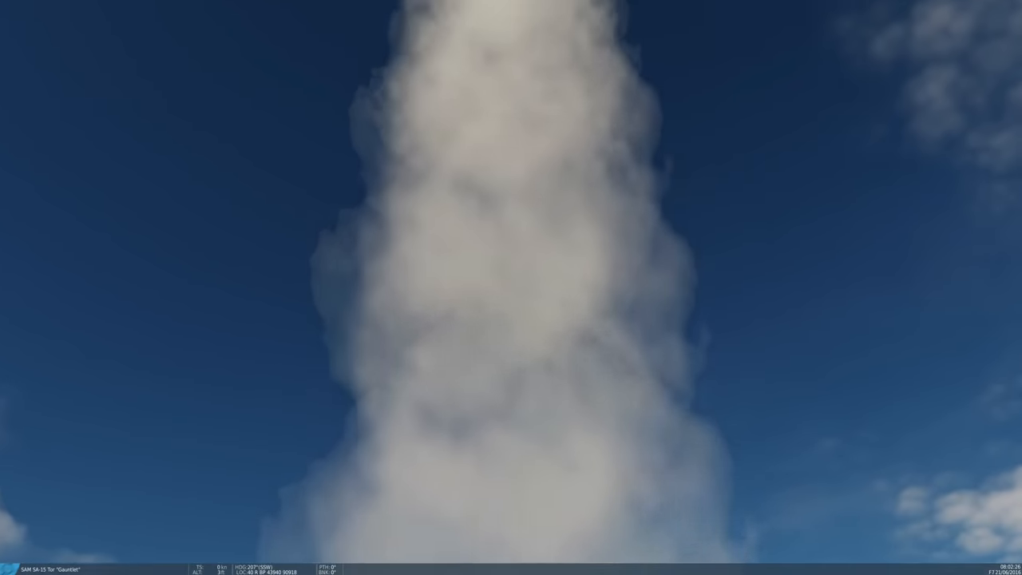
key(F6)
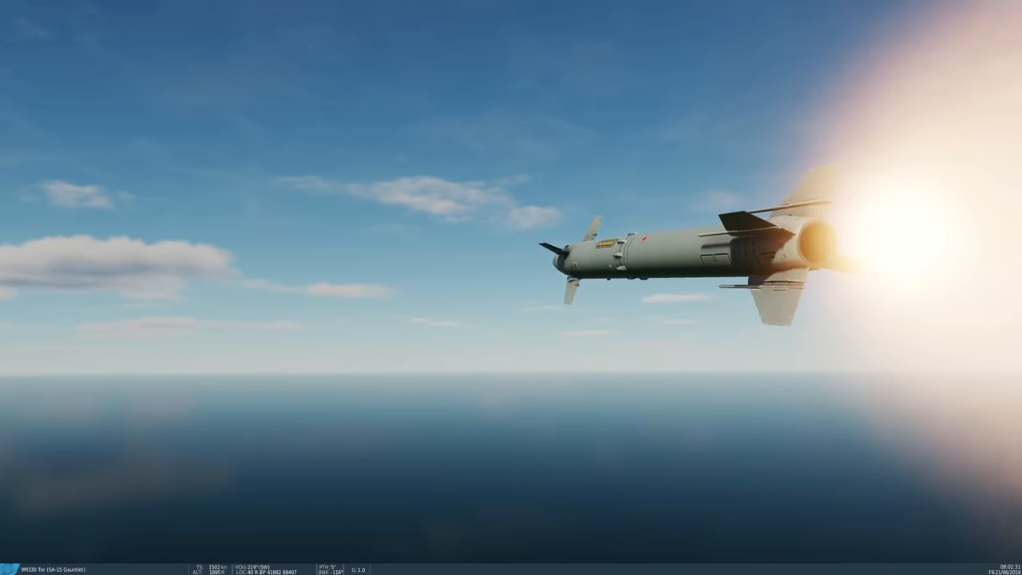
key(F6)
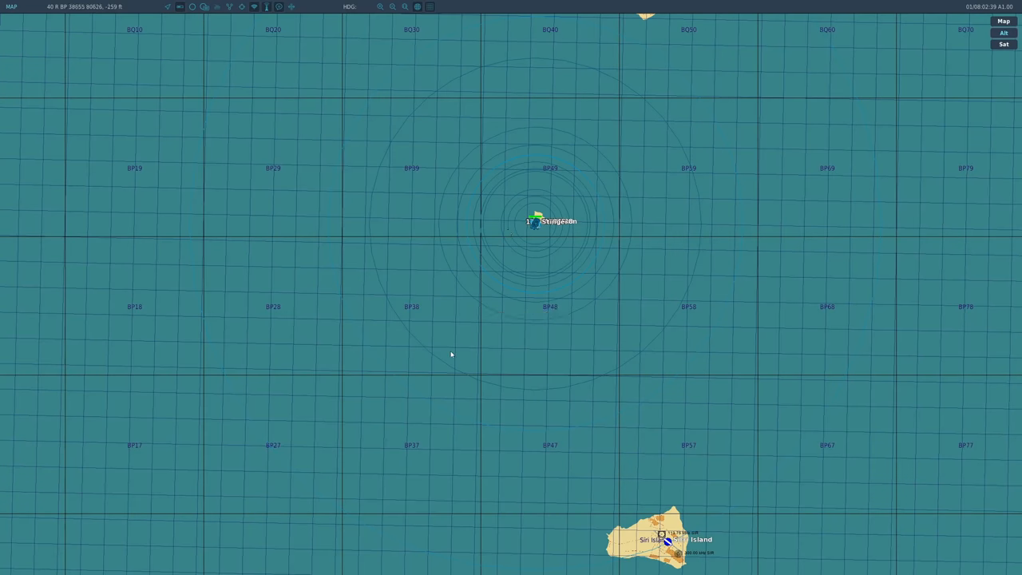
scroll(523, 217, up, 2)
scroll(523, 217, up, 3)
scroll(523, 218, up, 3)
Pause and quit the mission, leaving the debriefing for the editor
key(Escape)
click(550, 335)
click(323, 428)
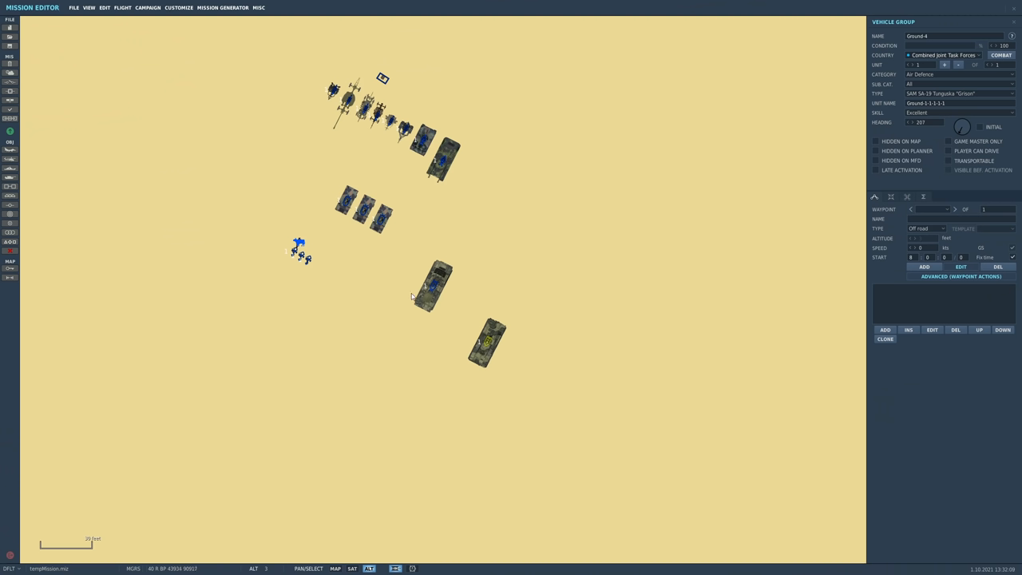
scroll(495, 320, down, 3)
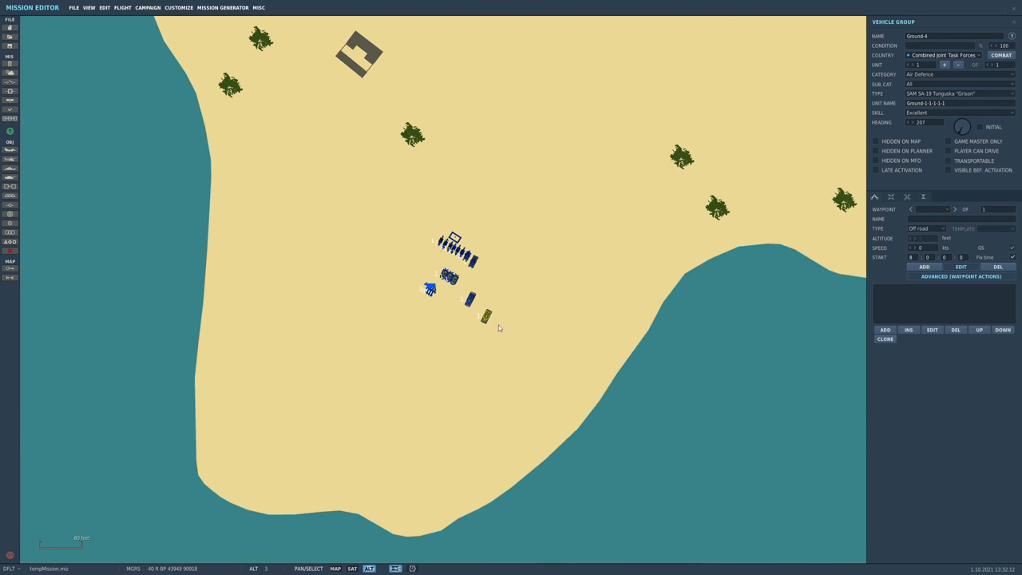
Fly the mission again without saving changes and switch to the mission map
click(72, 181)
click(11, 131)
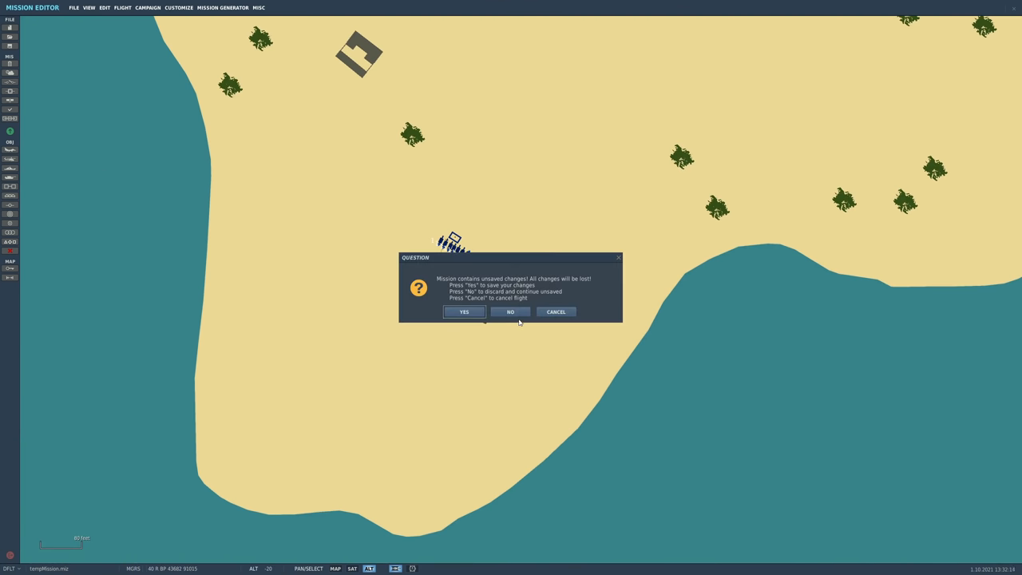
click(511, 312)
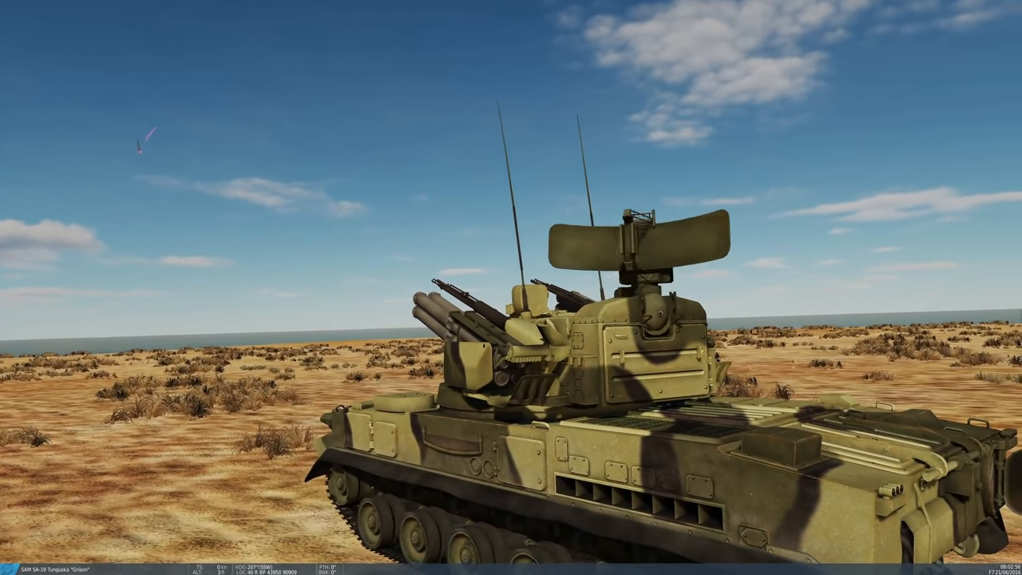
key(F10)
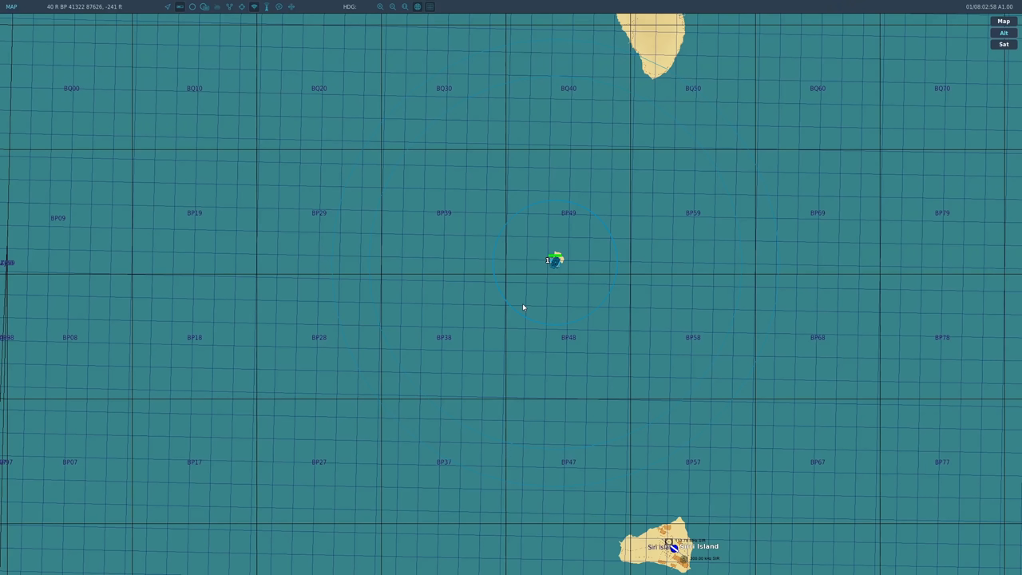
scroll(523, 305, down, 2)
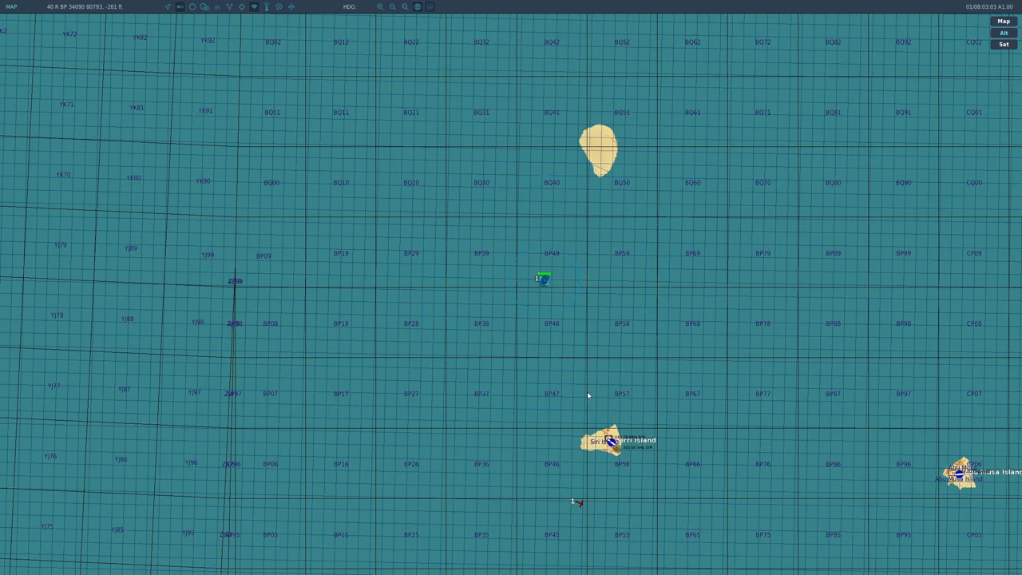
scroll(559, 416, down, 2)
scroll(532, 333, up, 3)
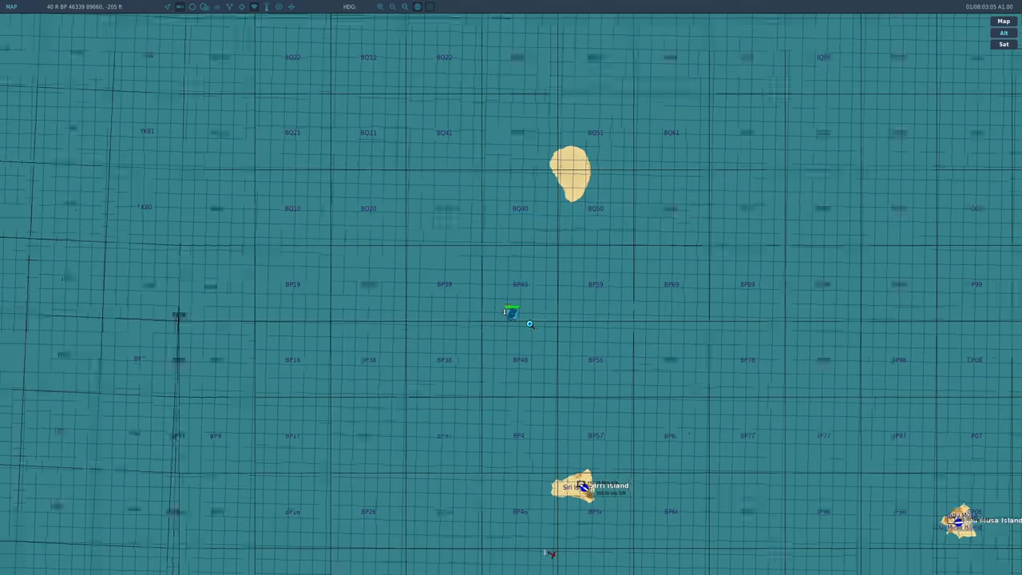
scroll(521, 323, up, 2)
scroll(518, 322, up, 2)
scroll(511, 311, up, 2)
scroll(511, 296, up, 1)
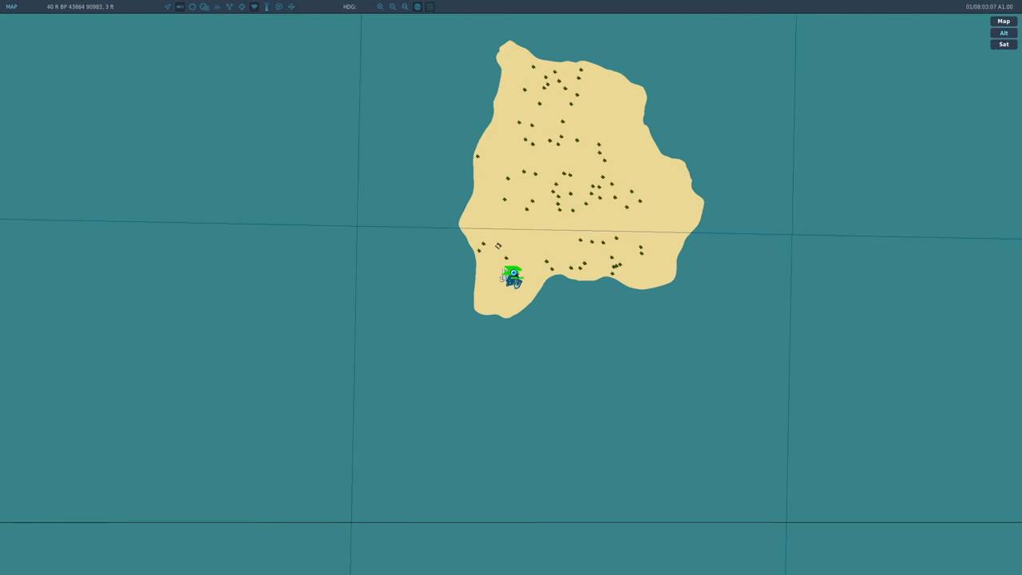
scroll(518, 274, up, 2)
scroll(527, 295, up, 2)
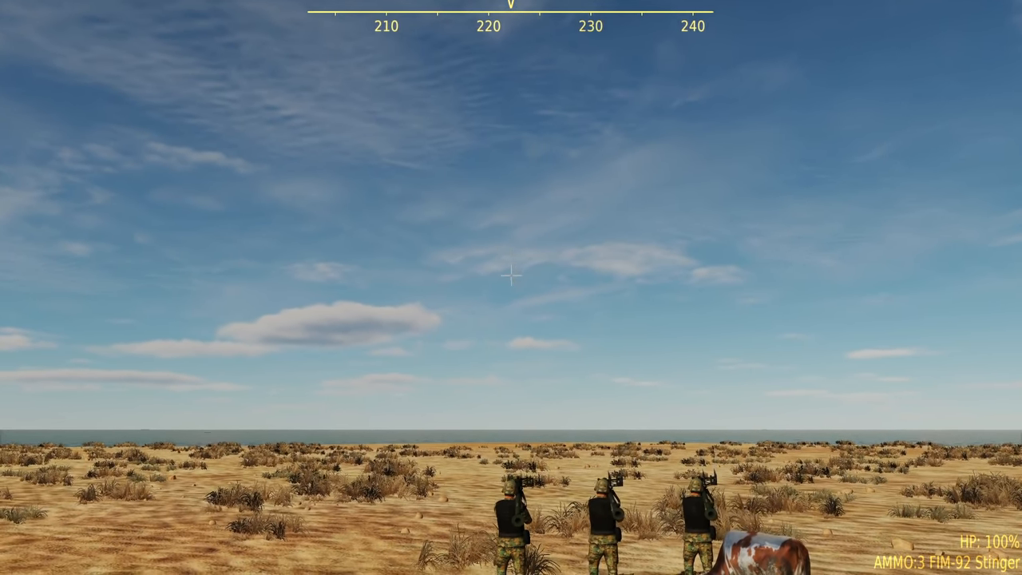
Return to the map and measure distance and bearing from the Stinger squad
key(s)
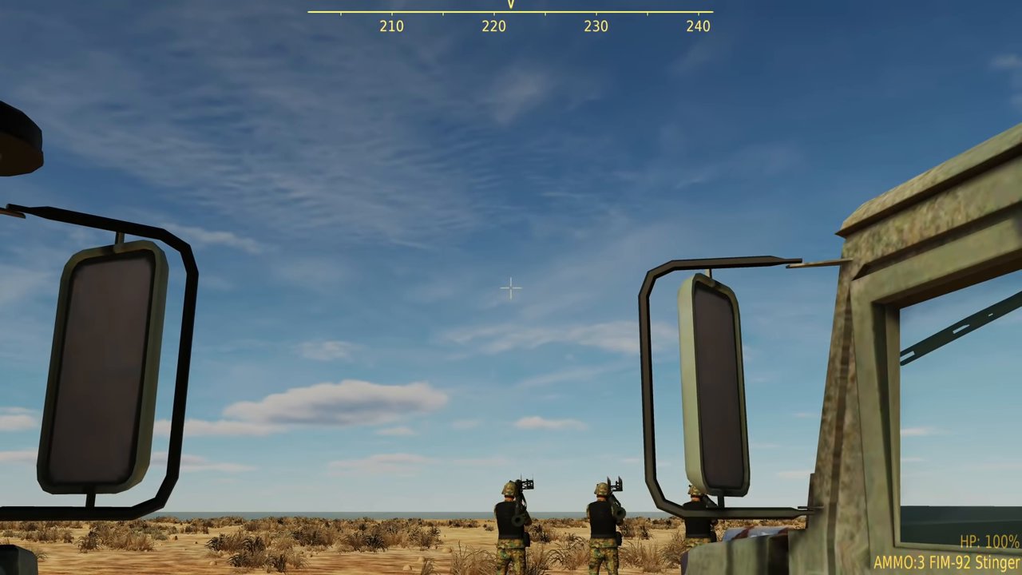
key(F10)
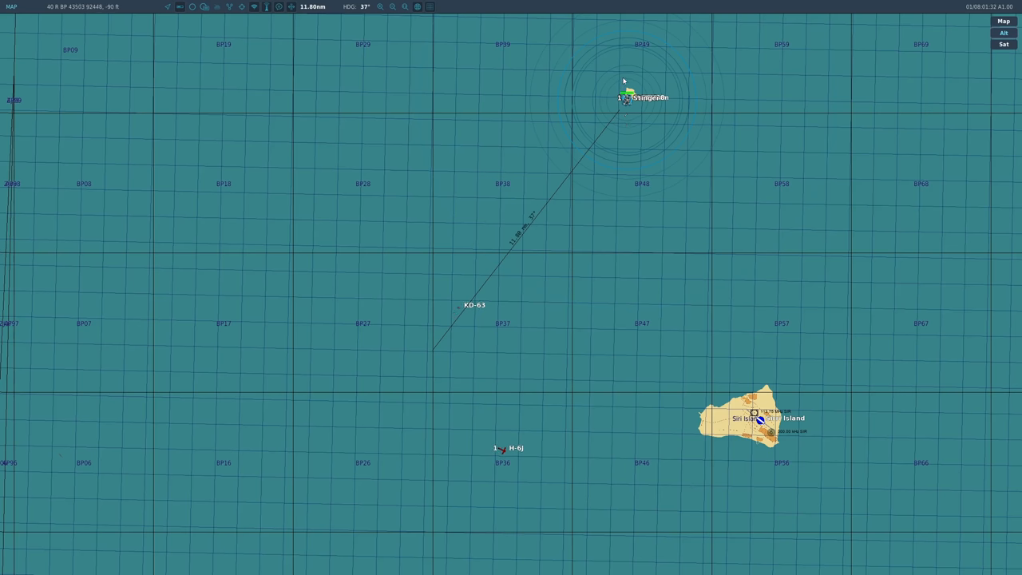
scroll(647, 90, up, 2)
scroll(576, 111, up, 2)
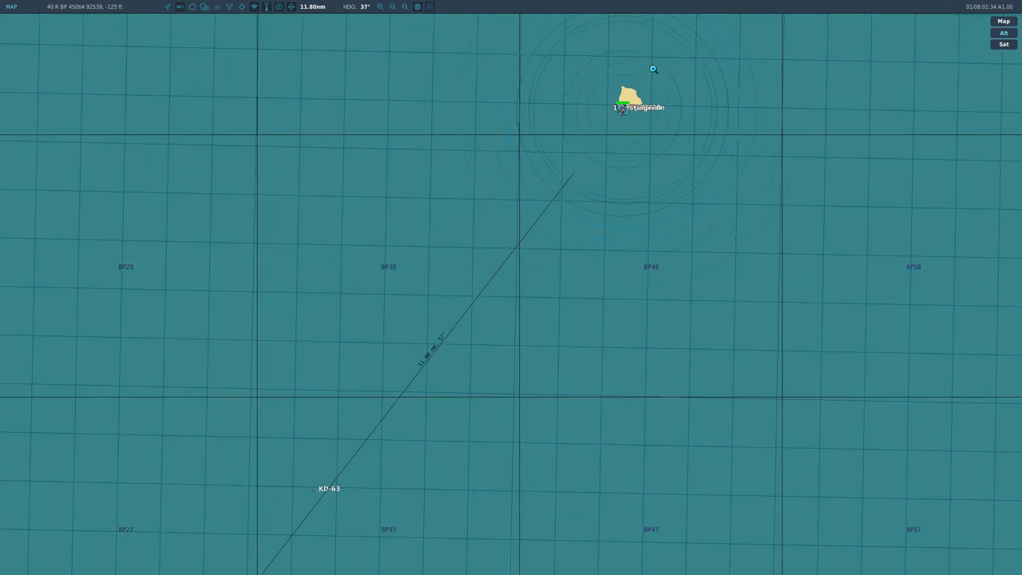
drag(623, 126, 277, 564)
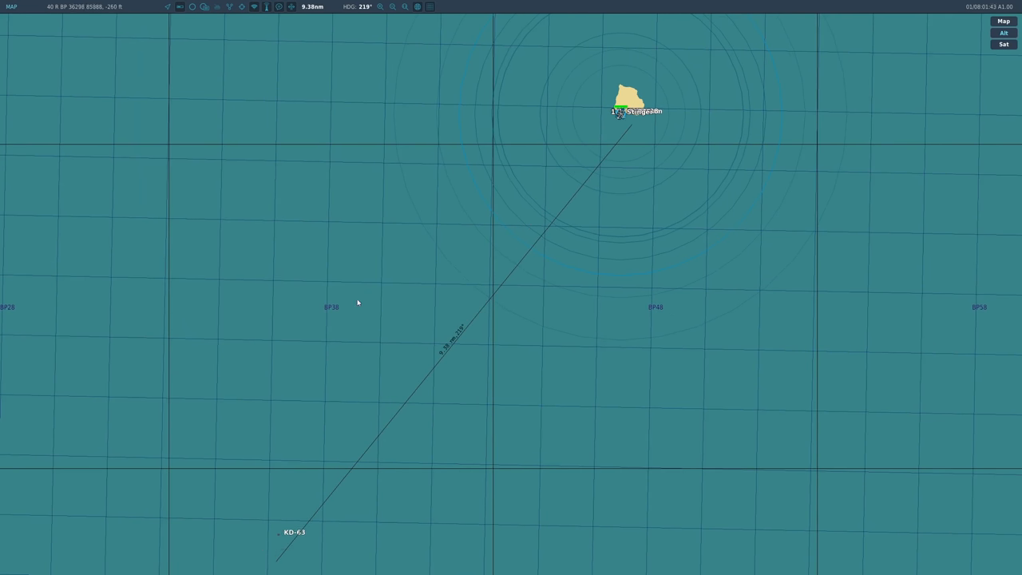
scroll(316, 340, up, 1)
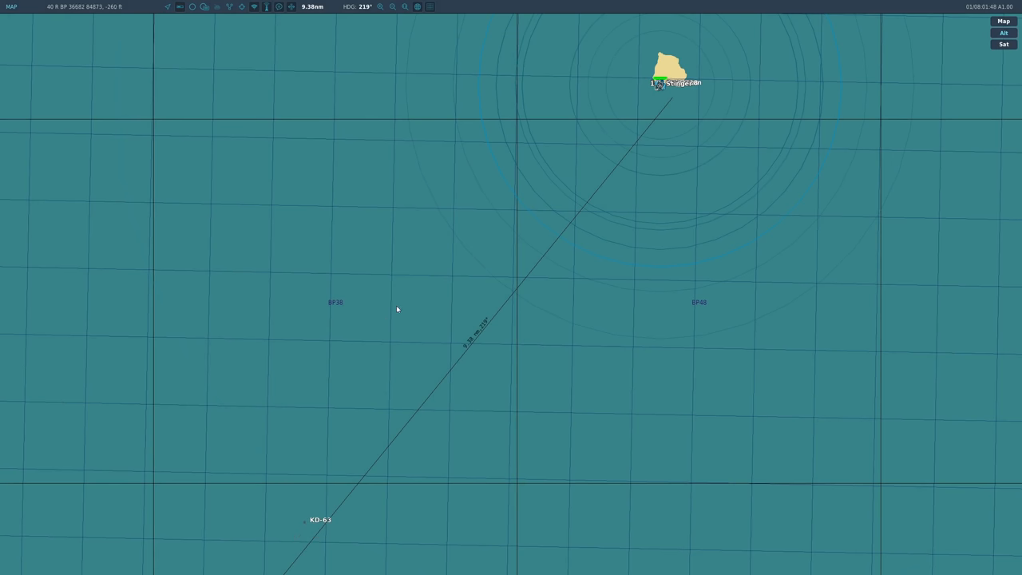
scroll(507, 206, up, 1)
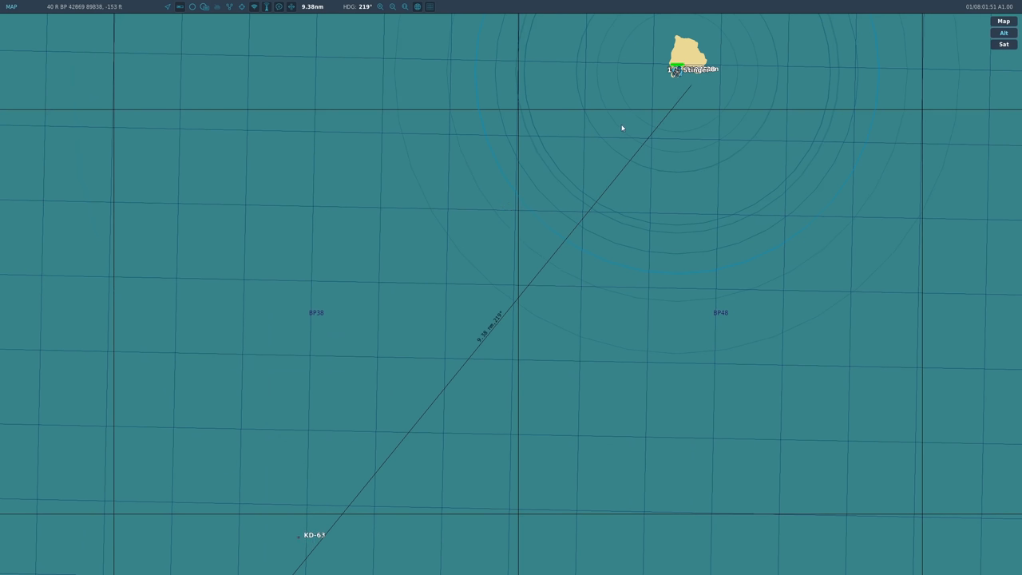
scroll(540, 208, up, 1)
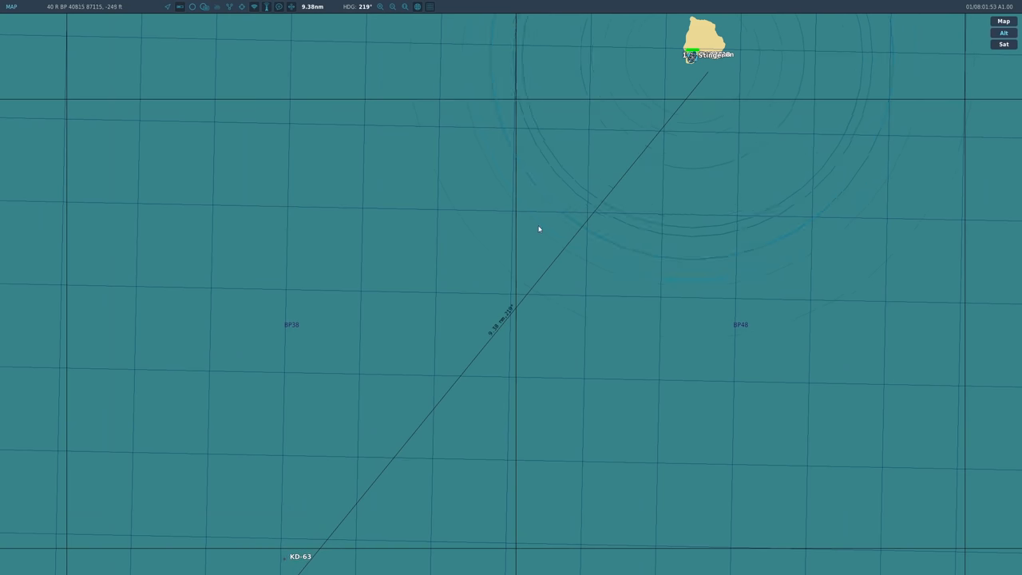
Show the KD-63 missile's details panel with altitude, speed and heading
drag(538, 228, 535, 226)
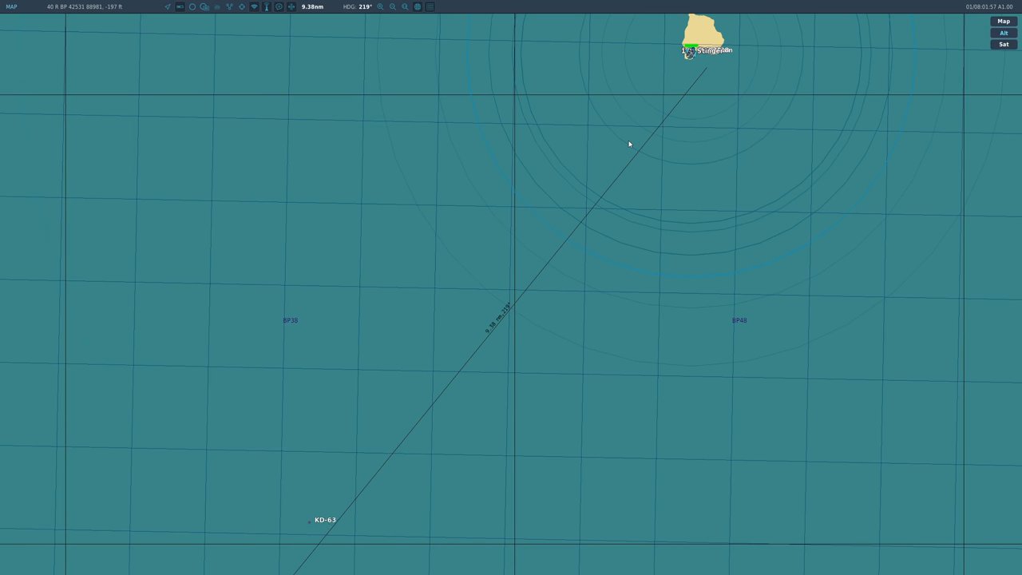
click(330, 504)
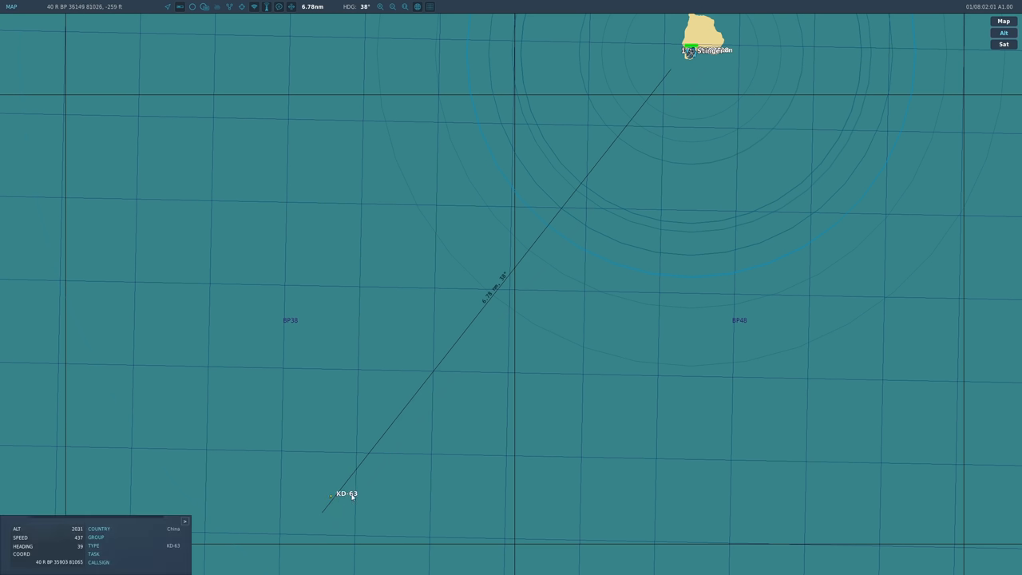
scroll(423, 437, down, 1)
scroll(484, 264, up, 1)
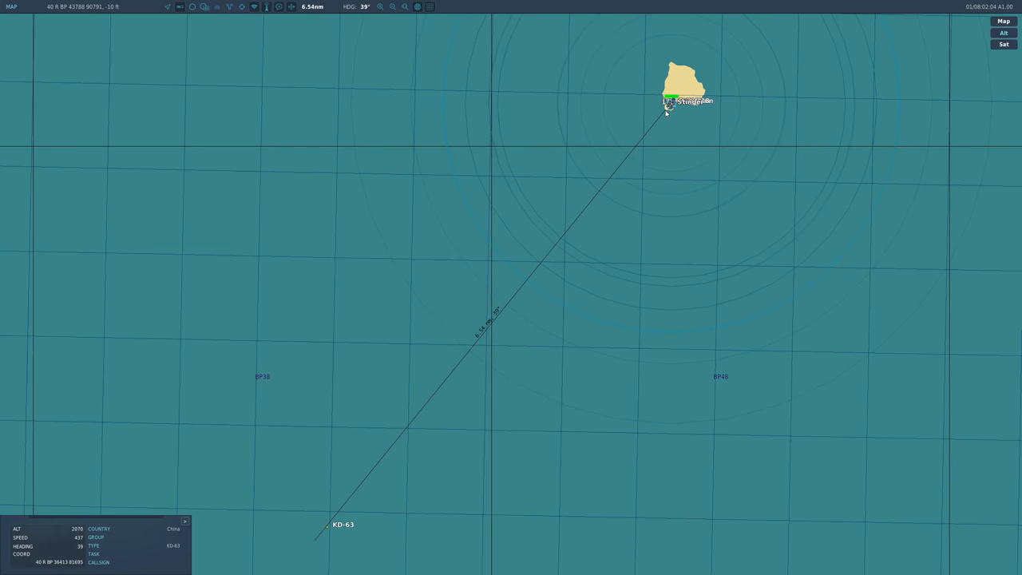
From the Stinger squad's first-person view, raise the sight and fire a Stinger
key(F1)
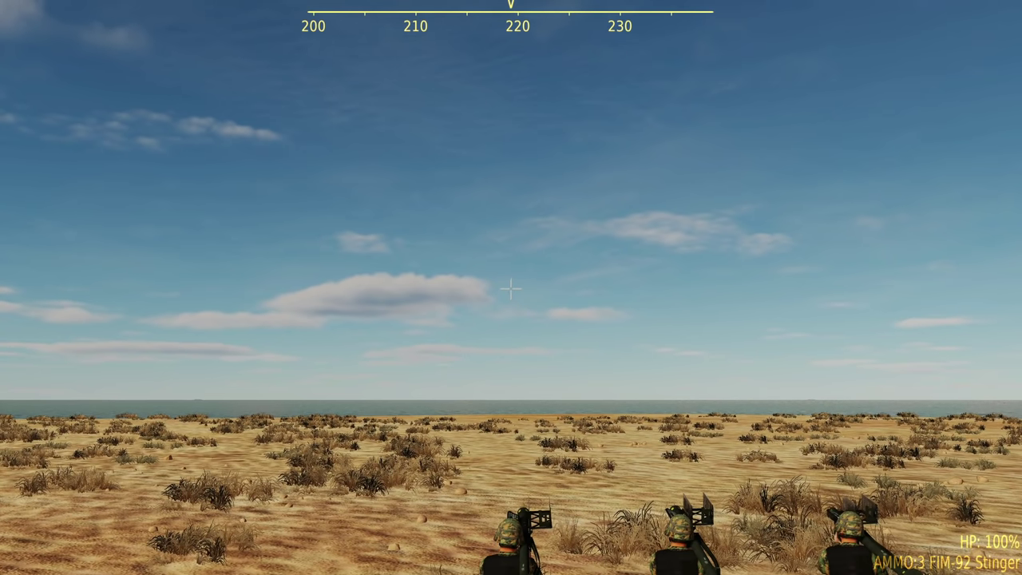
right_click(511, 287)
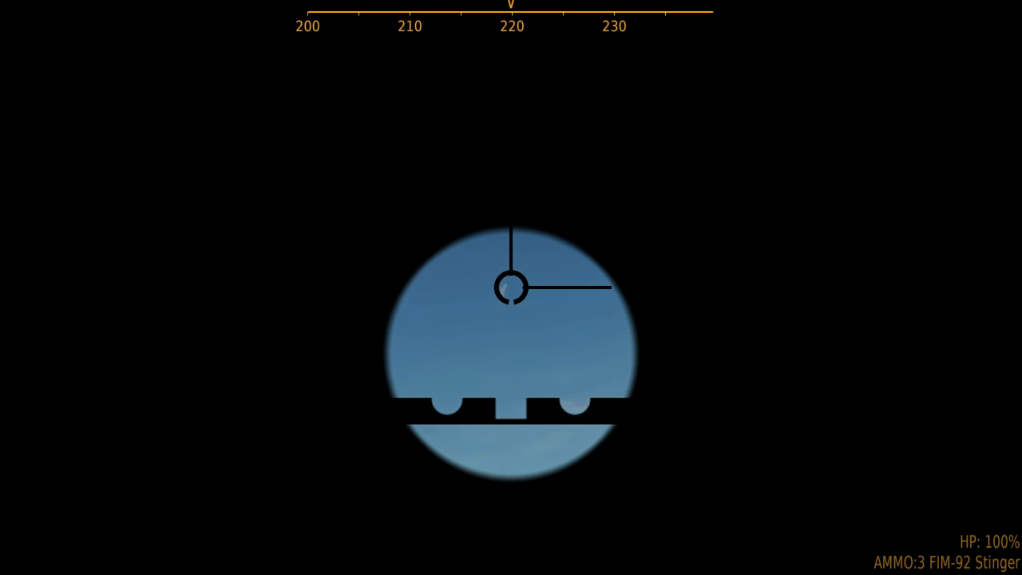
click(511, 288)
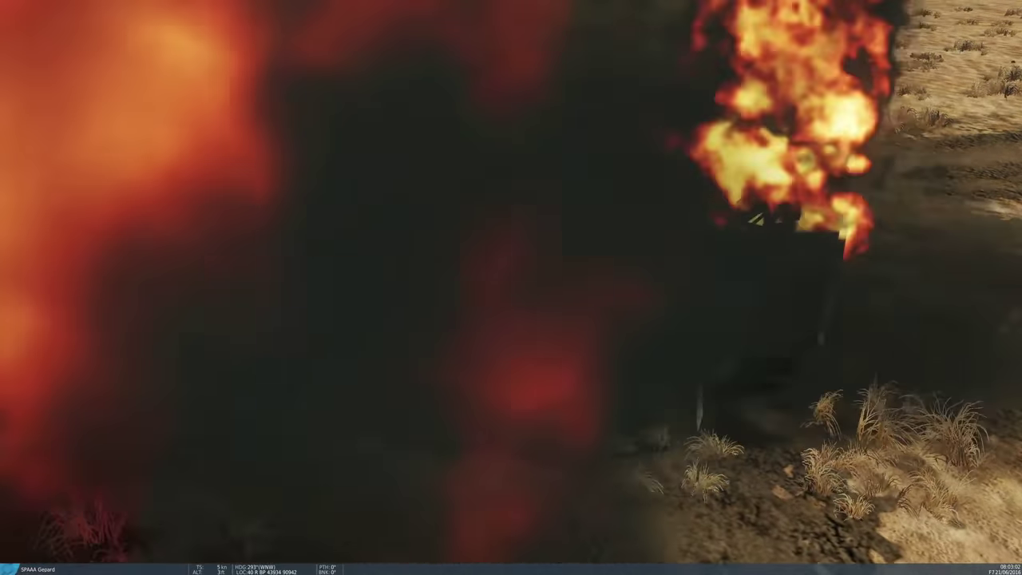
Show the mission map before leaving for the role-selection screen
key(F10)
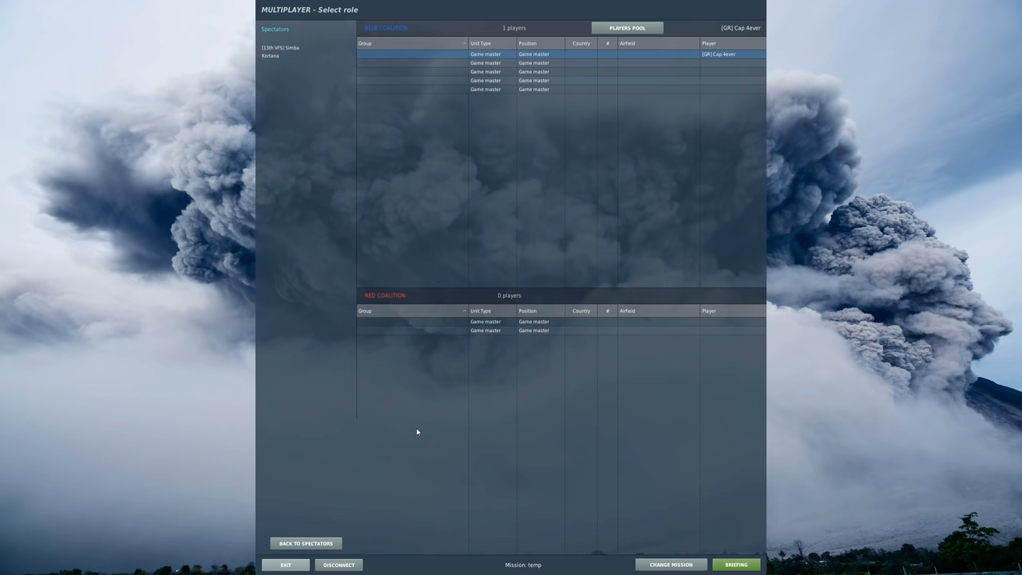
Move to spectators, take the TOW vehicle and fire a TOW downrange
click(297, 546)
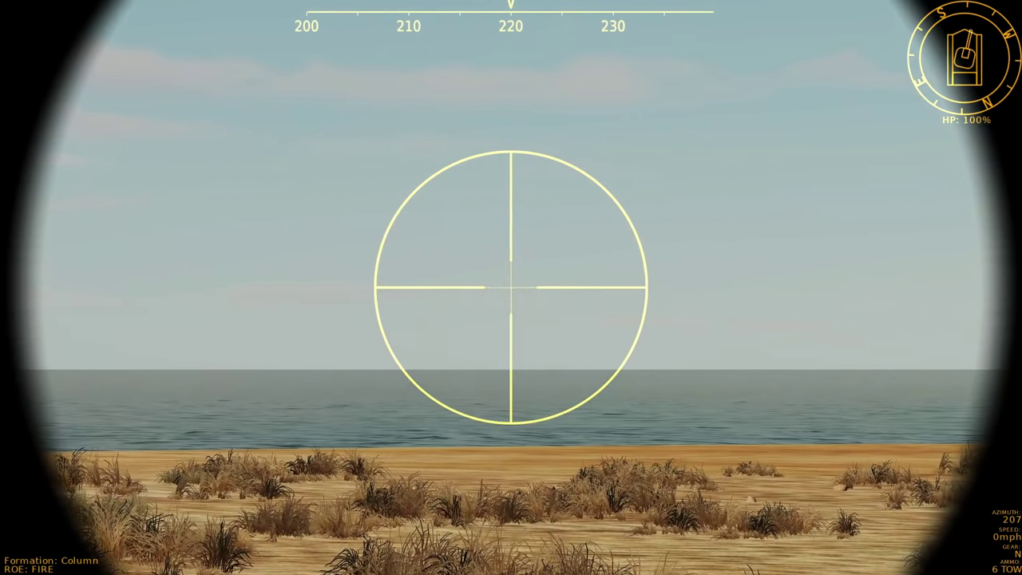
click(511, 287)
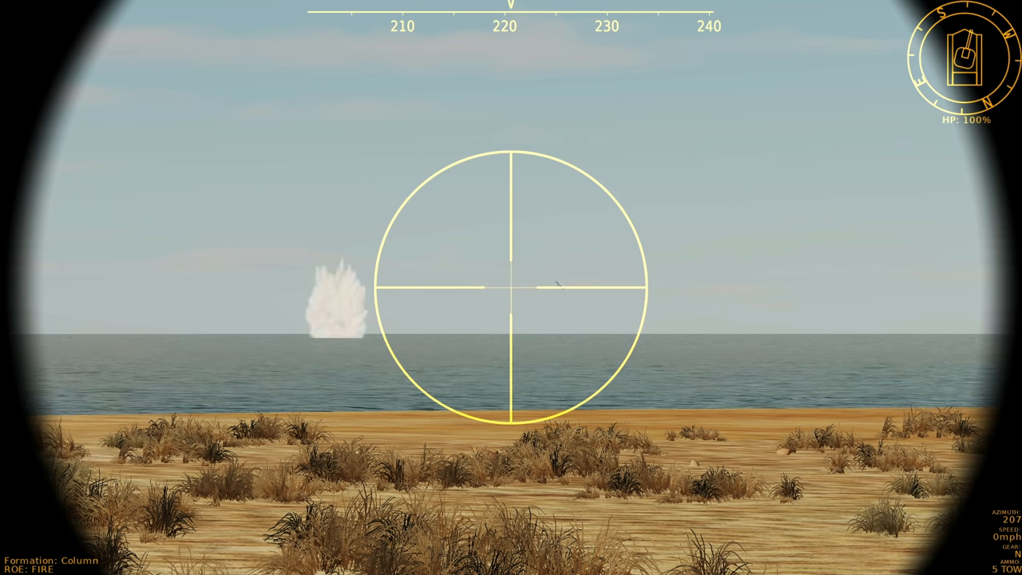
Check the mission map and return to the TOW gunner's sight
key(F5)
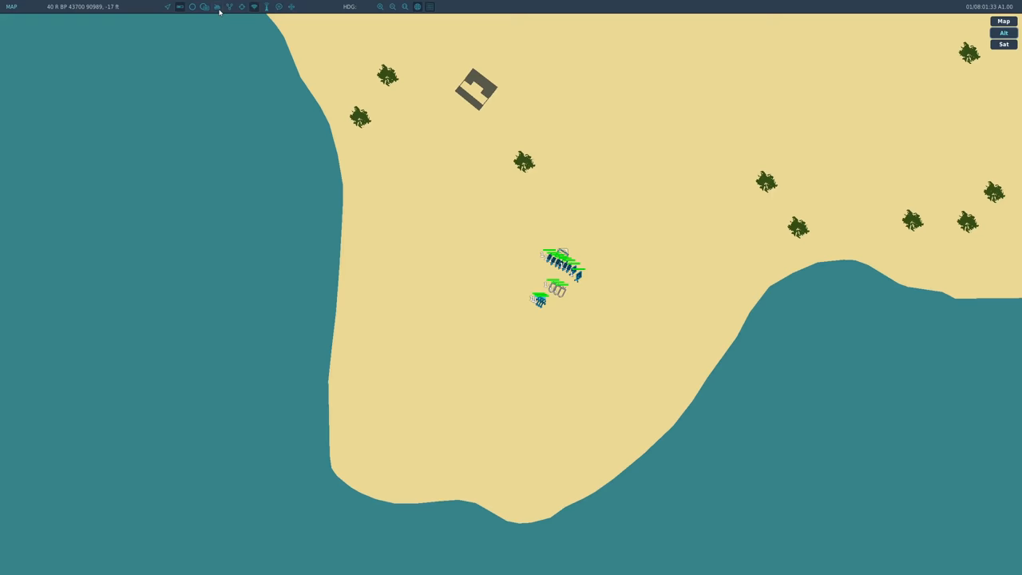
scroll(549, 217, down, 10)
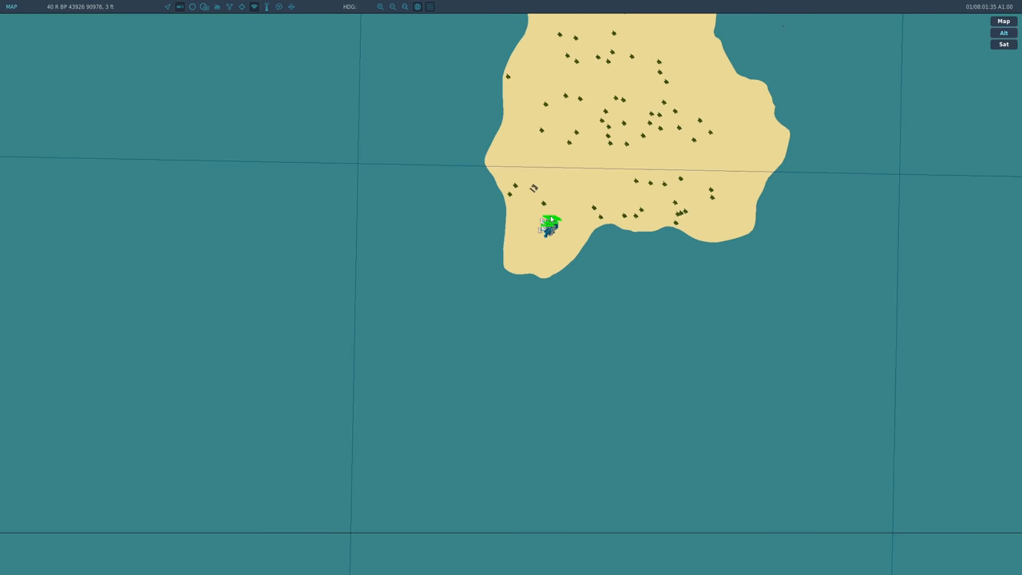
key(F1)
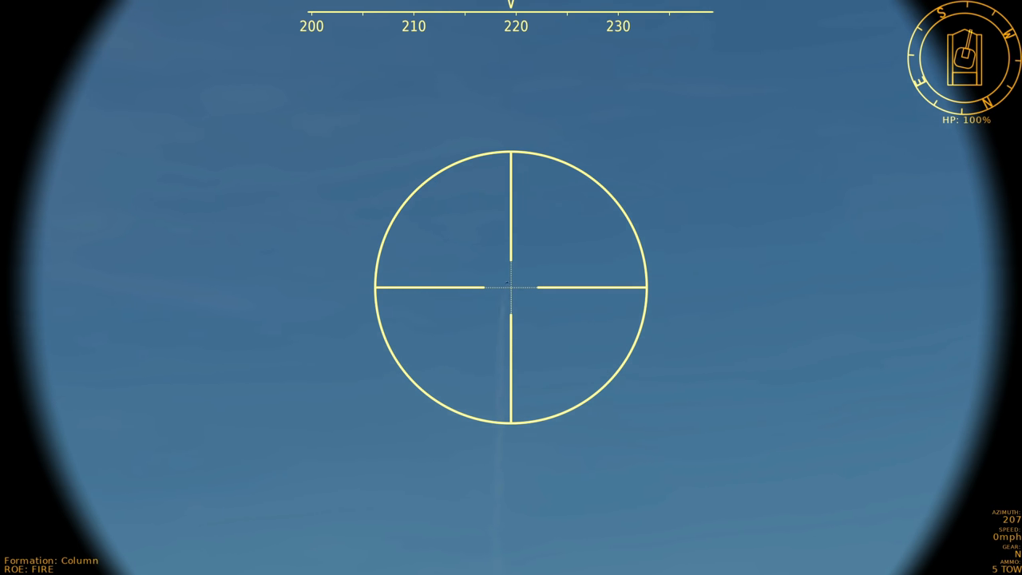
Launch another TOW missile from the gunner's sight
click(512, 288)
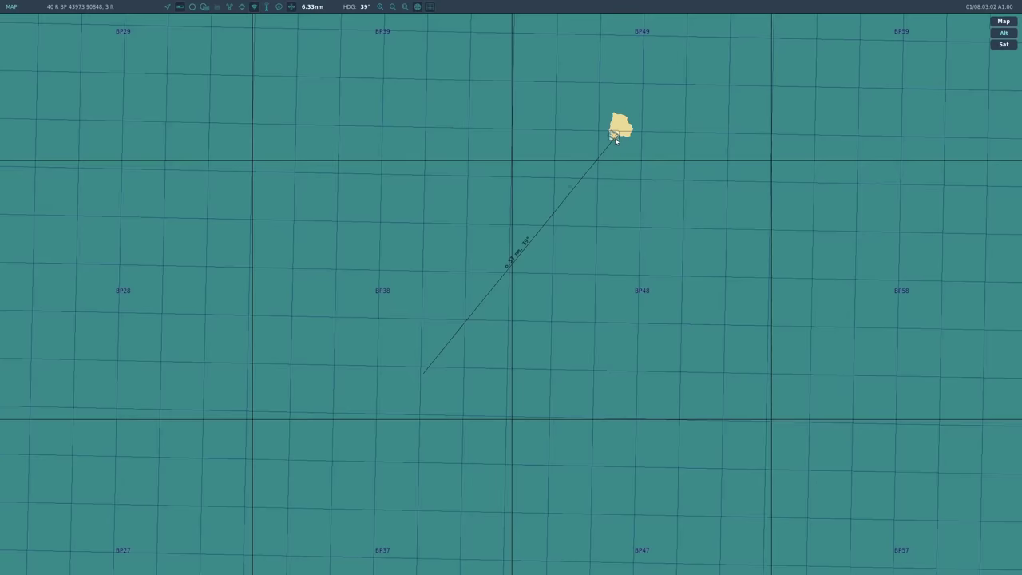
scroll(615, 137, up, 3)
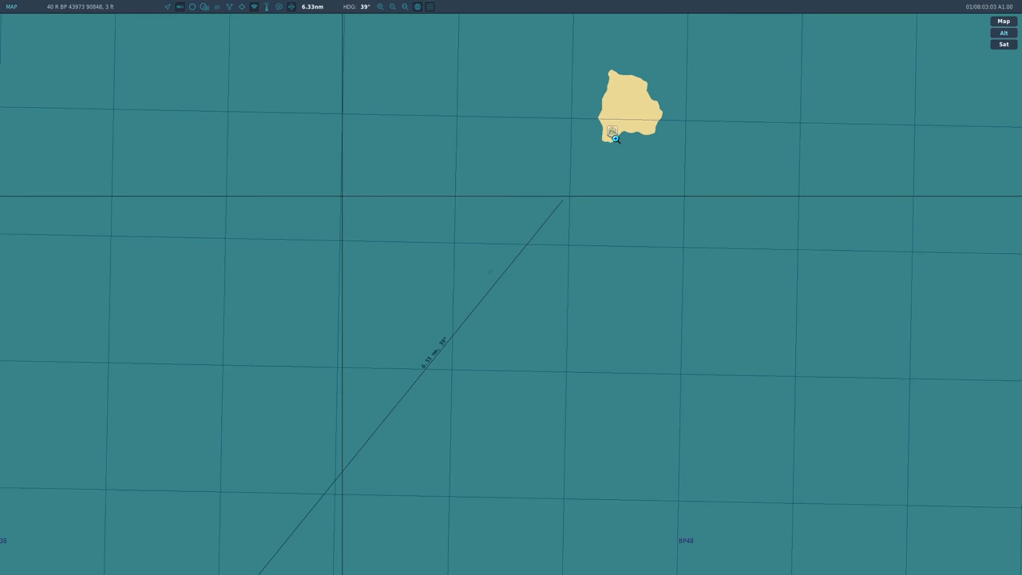
scroll(618, 145, down, 1)
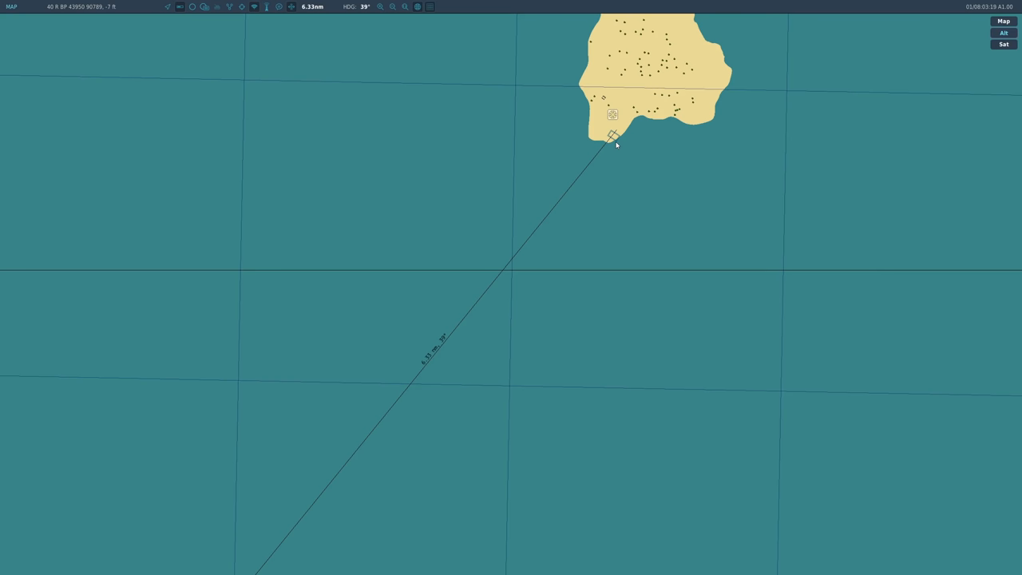
scroll(418, 223, down, 3)
scroll(476, 163, down, 3)
scroll(464, 221, down, 2)
scroll(447, 236, up, 3)
scroll(472, 199, up, 2)
scroll(498, 168, up, 2)
scroll(507, 170, up, 2)
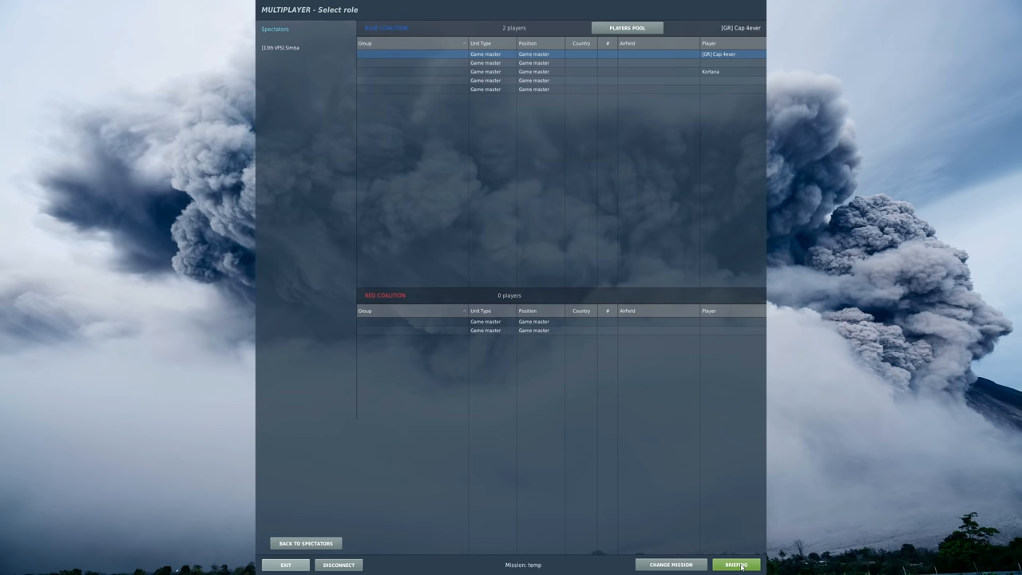
Confirm the role and hit Fly in the briefing to start the mission
click(743, 565)
click(735, 433)
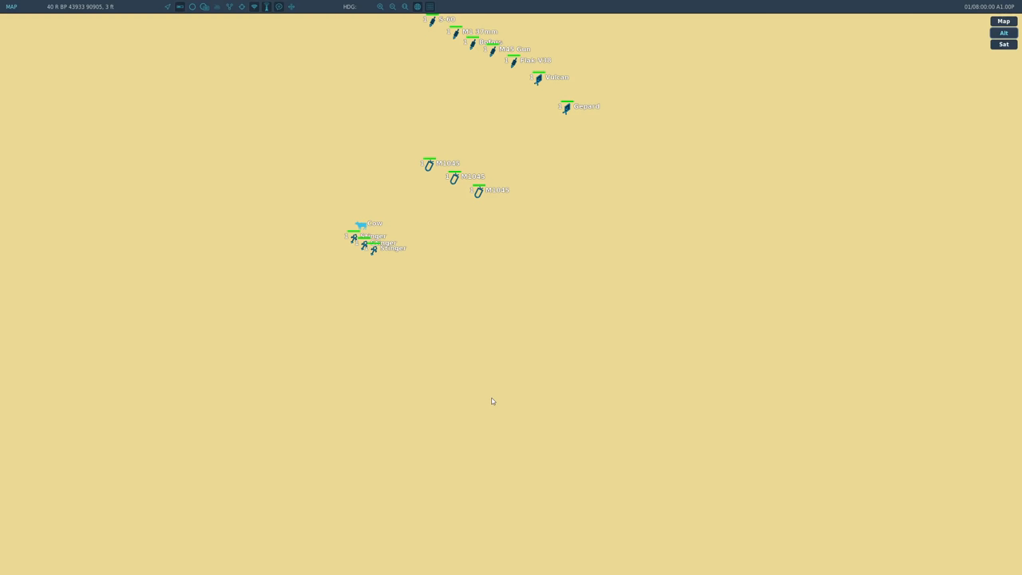
scroll(499, 355, down, 3)
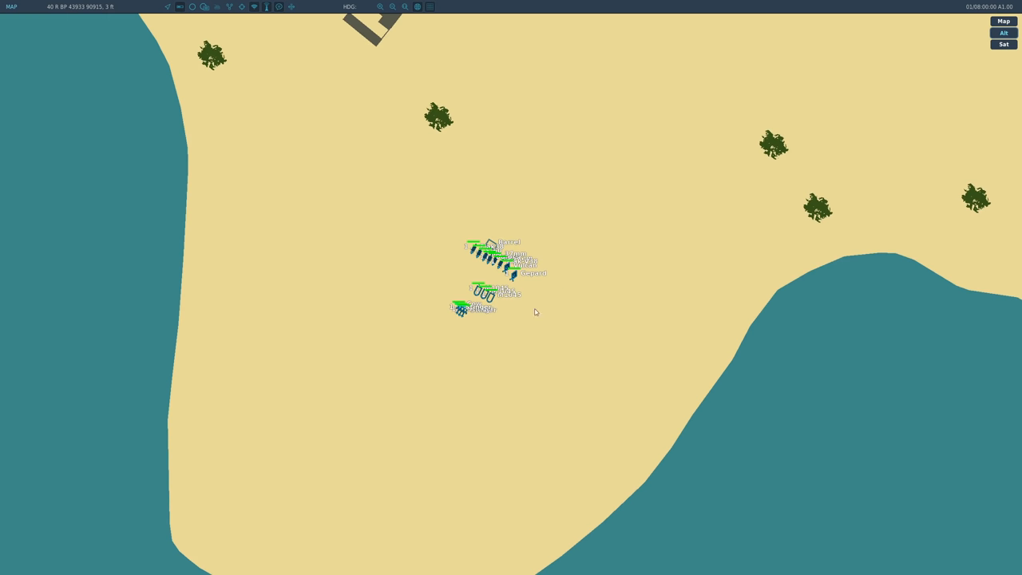
scroll(541, 306, down, 3)
scroll(559, 279, down, 3)
scroll(596, 298, down, 3)
scroll(582, 304, down, 2)
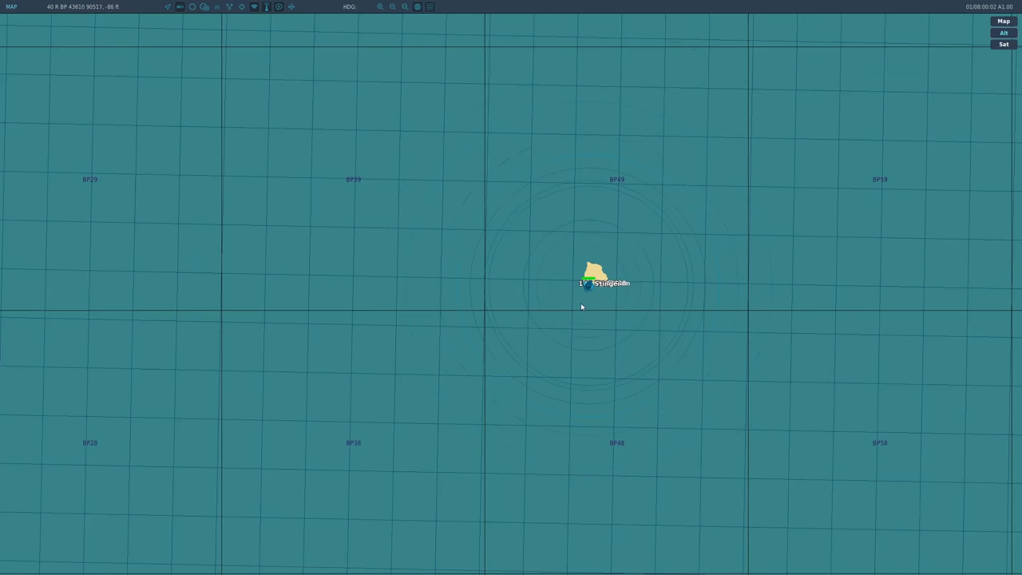
scroll(591, 305, down, 2)
scroll(615, 354, down, 2)
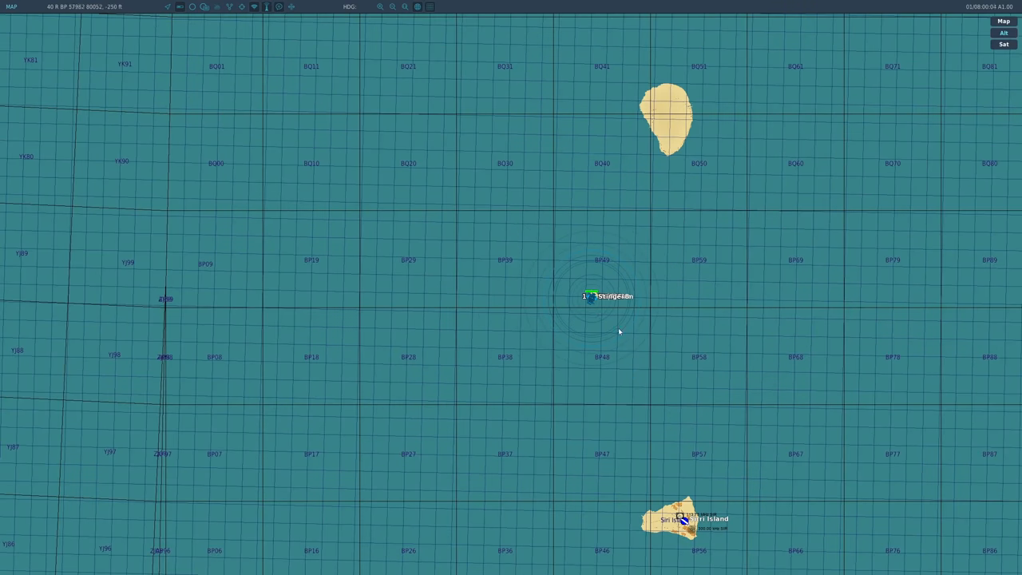
scroll(614, 329, down, 2)
scroll(539, 294, up, 1)
scroll(536, 292, up, 3)
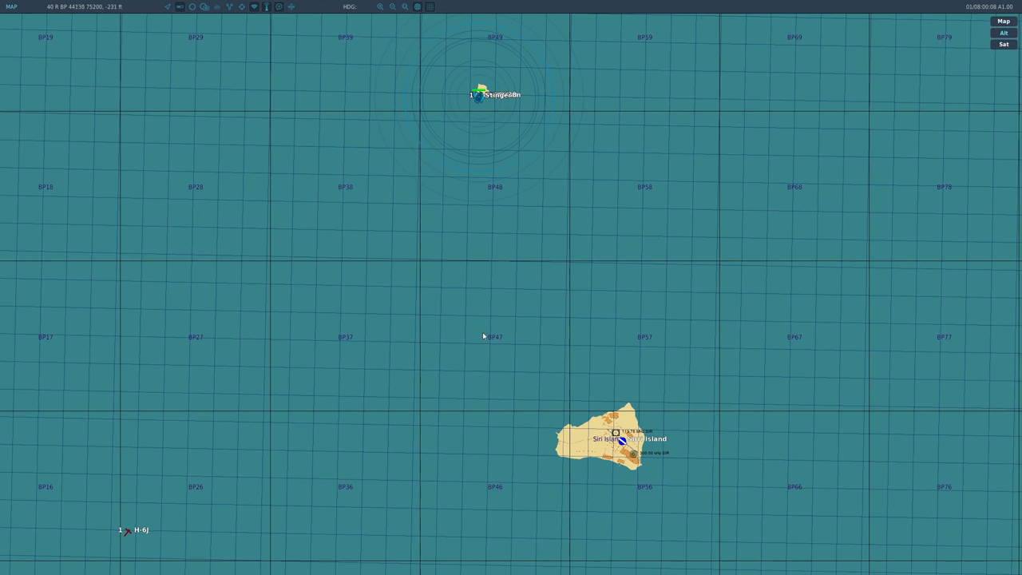
scroll(489, 312, down, 1)
scroll(502, 296, up, 1)
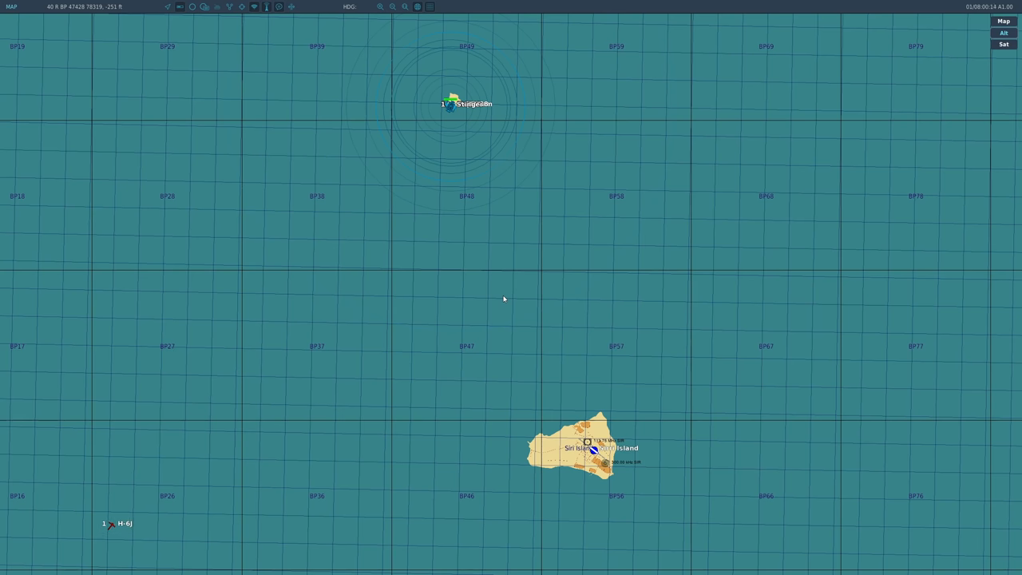
scroll(447, 159, up, 2)
scroll(471, 144, up, 2)
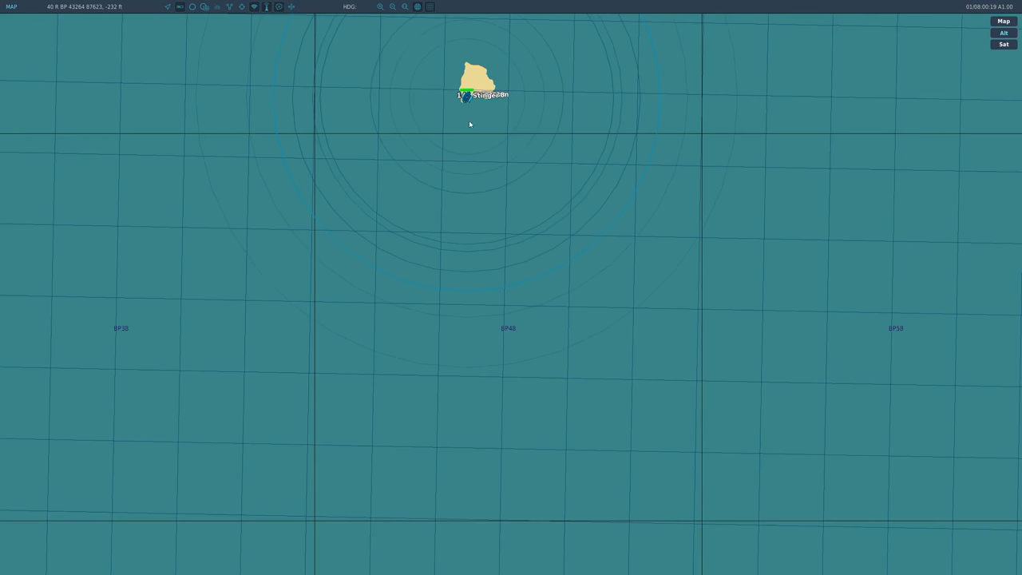
scroll(486, 135, up, 2)
scroll(487, 135, up, 2)
scroll(447, 351, up, 3)
scroll(492, 389, up, 3)
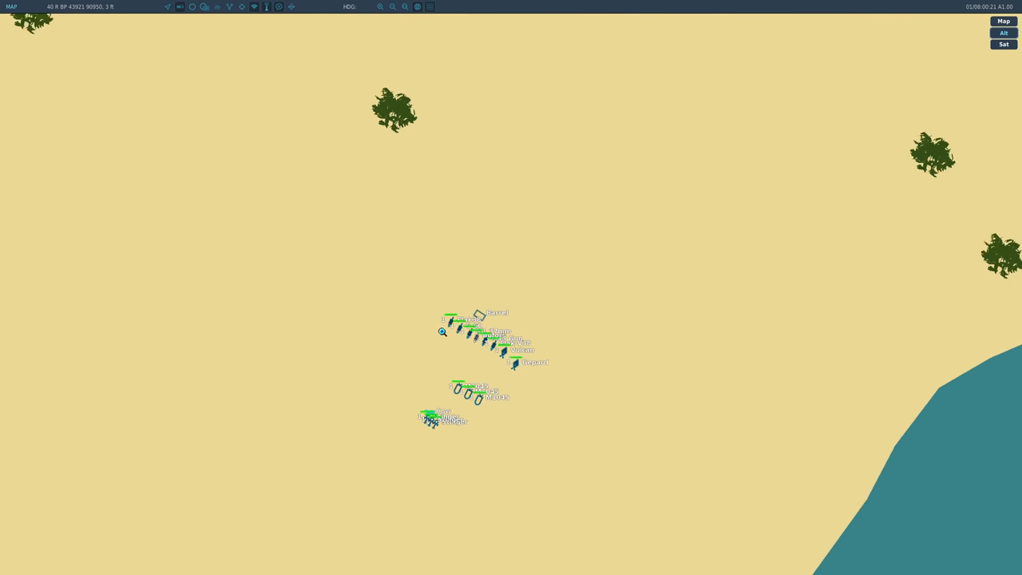
scroll(598, 387, up, 2)
scroll(565, 389, up, 1)
scroll(516, 349, up, 2)
scroll(565, 460, up, 1)
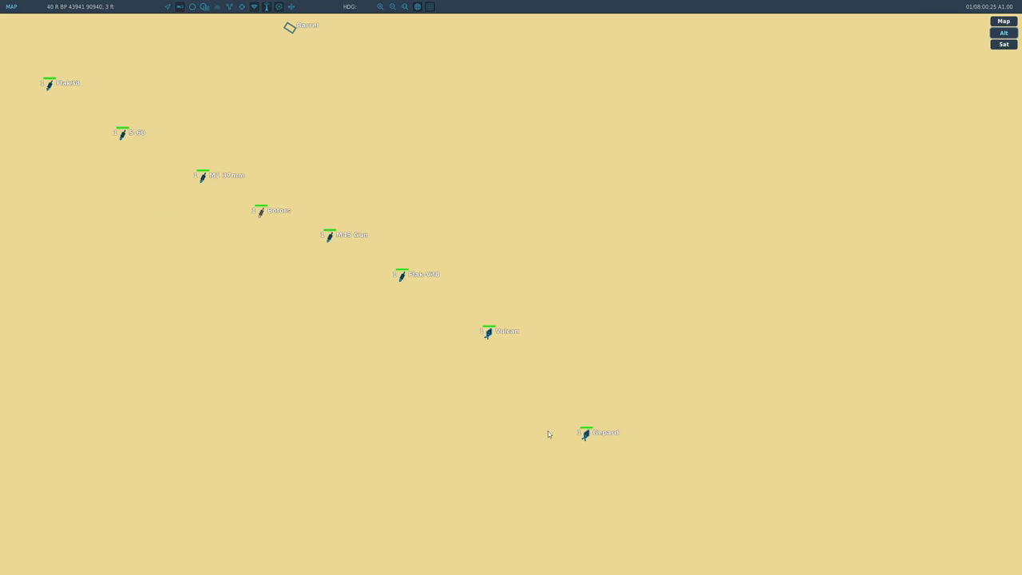
Take the Gepard's gunner sight and fire two 35mm bursts into the sky
click(588, 438)
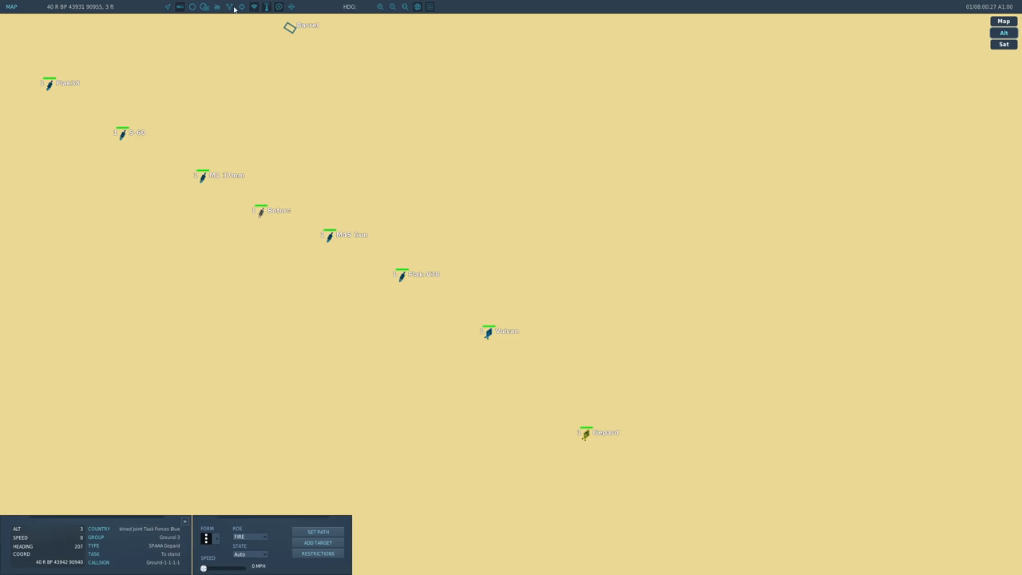
click(217, 9)
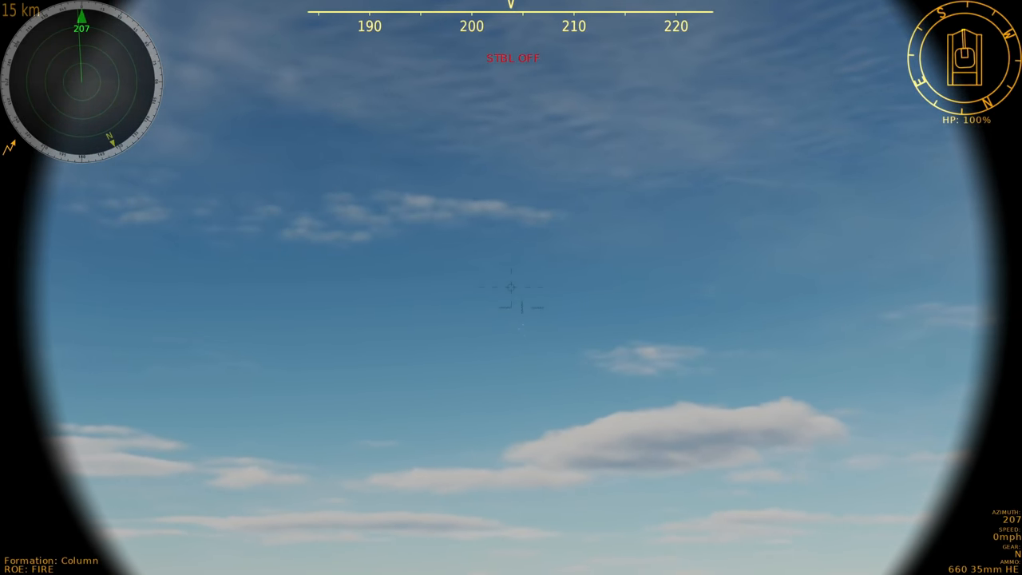
click(511, 288)
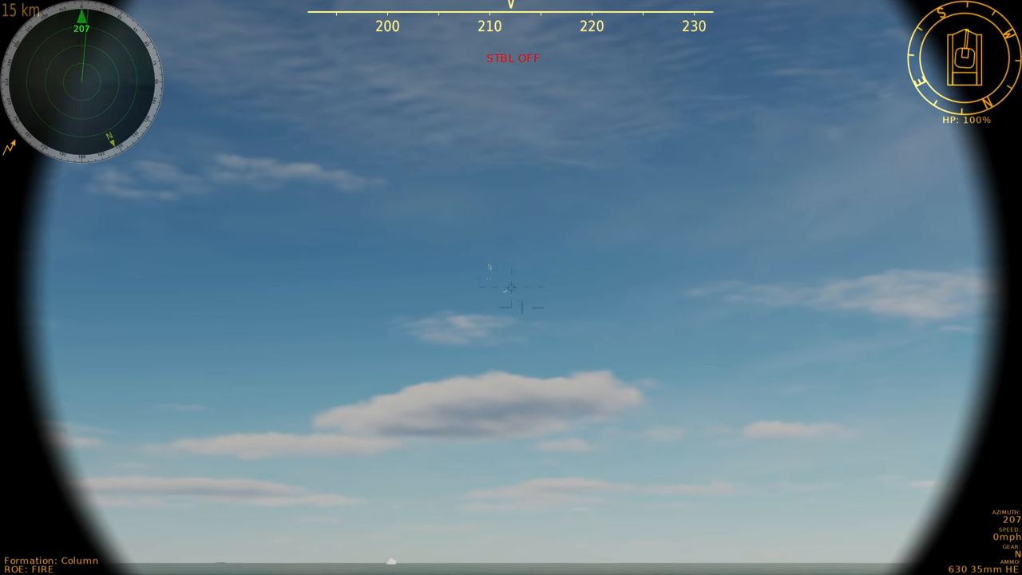
click(511, 288)
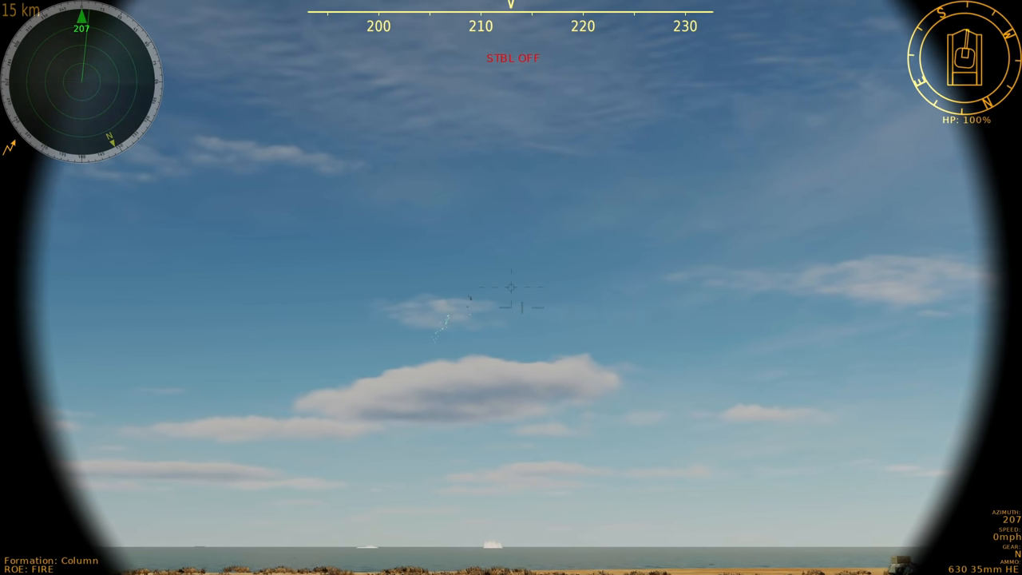
Switch on the gun stabiliser (E) and return to the overhead map
key(e)
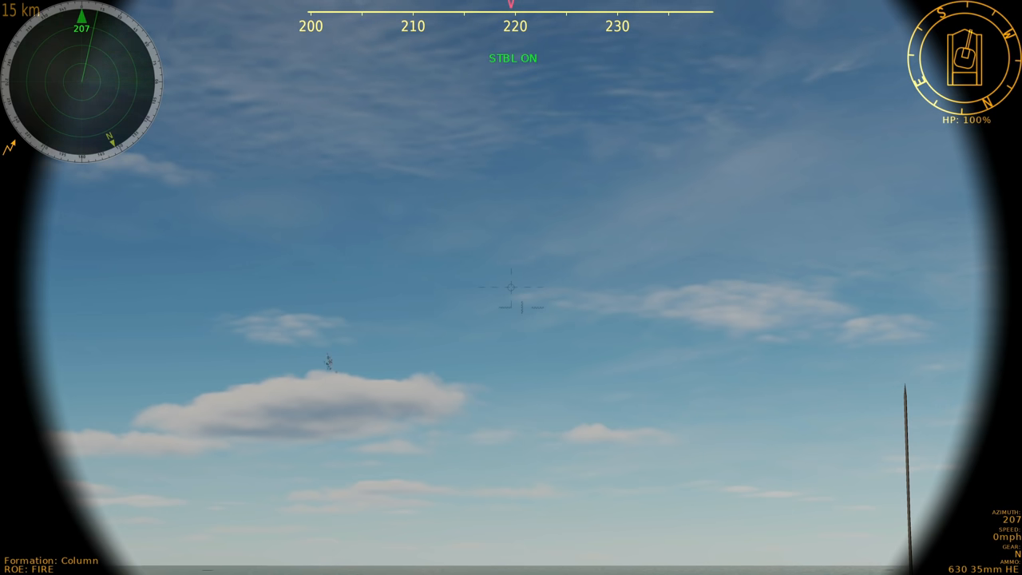
key(F10)
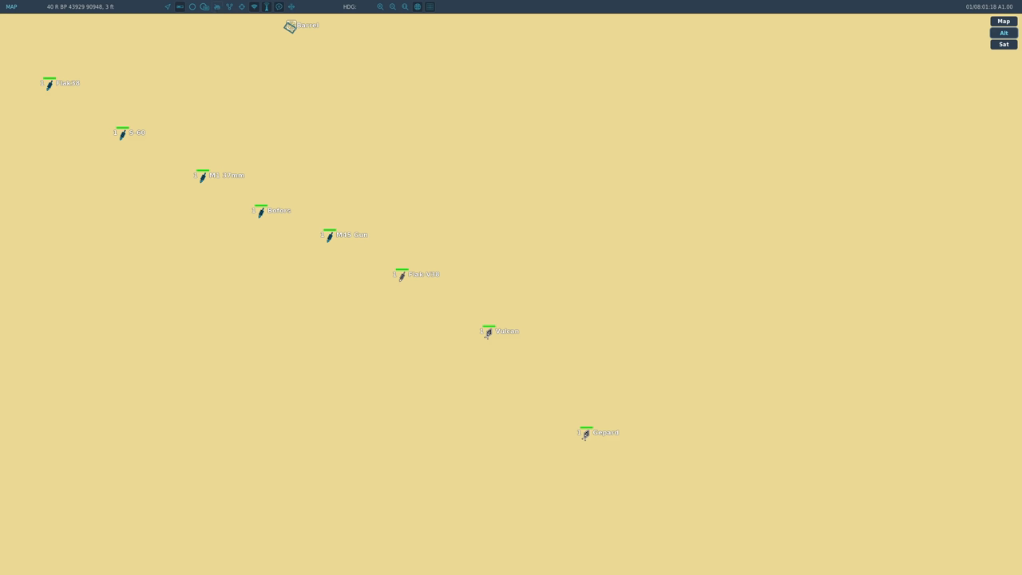
Measure 6.30 nm at 218° from the Stinger to the KD-63, then resume the gunner sight
key(F1)
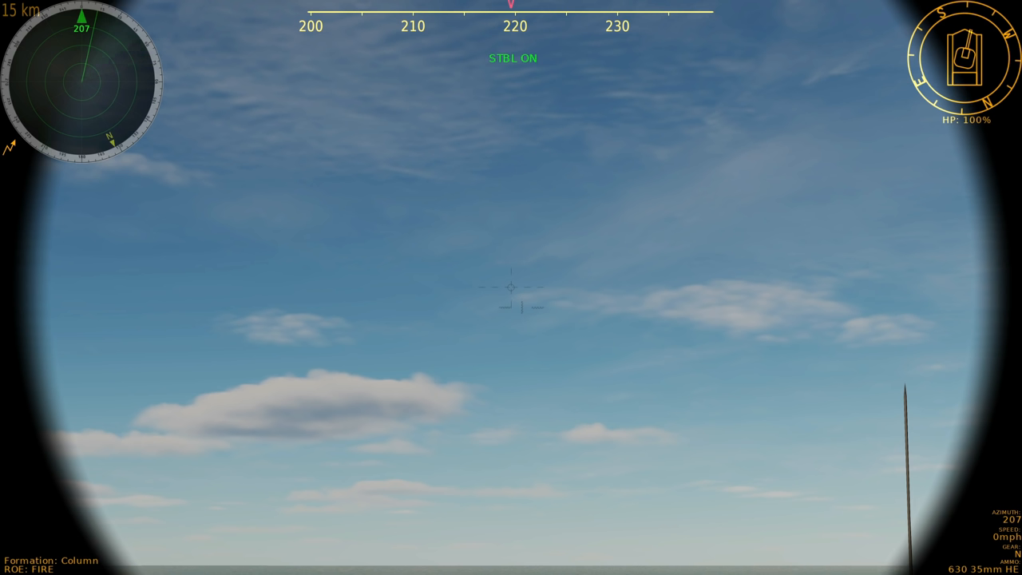
key(F10)
scroll(521, 177, down, 2)
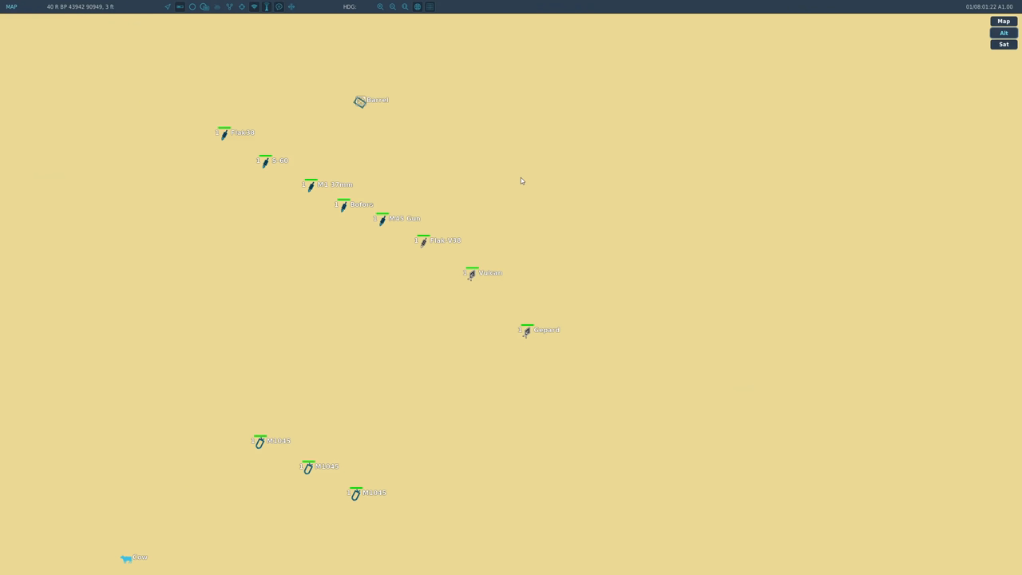
scroll(521, 184, down, 3)
scroll(527, 199, down, 3)
scroll(530, 213, down, 2)
scroll(529, 214, down, 3)
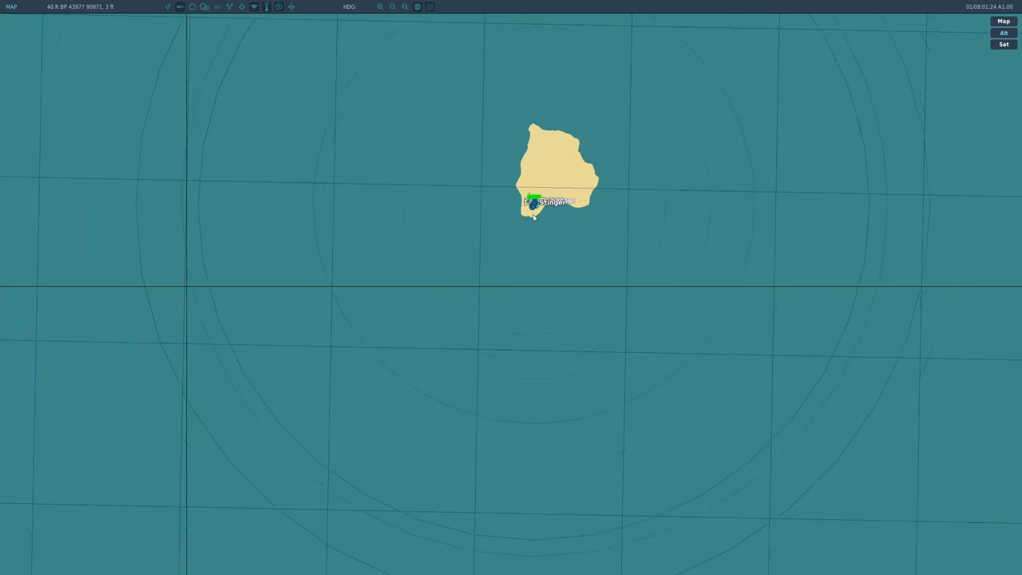
scroll(528, 217, down, 3)
scroll(527, 211, down, 2)
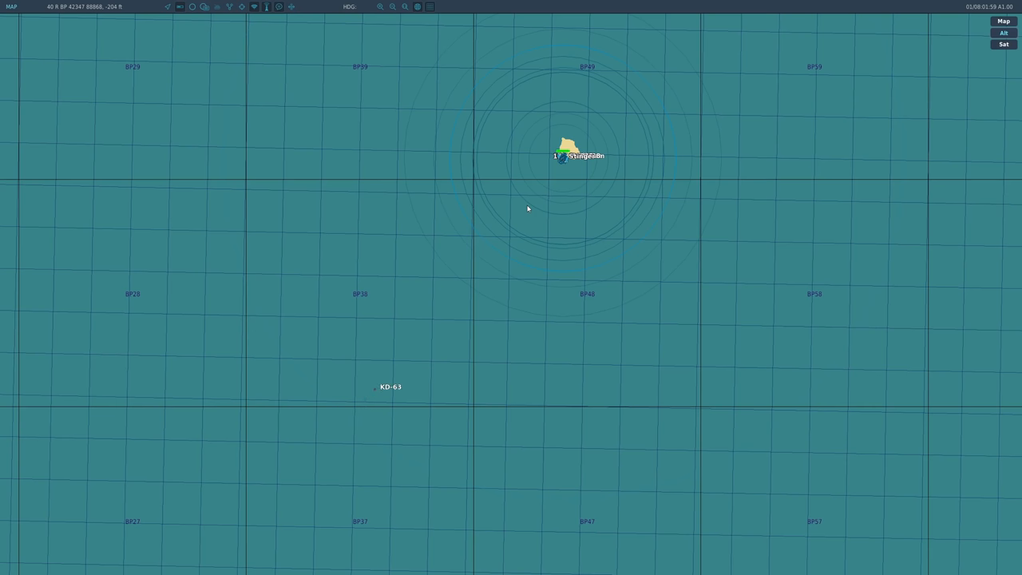
scroll(530, 134, up, 2)
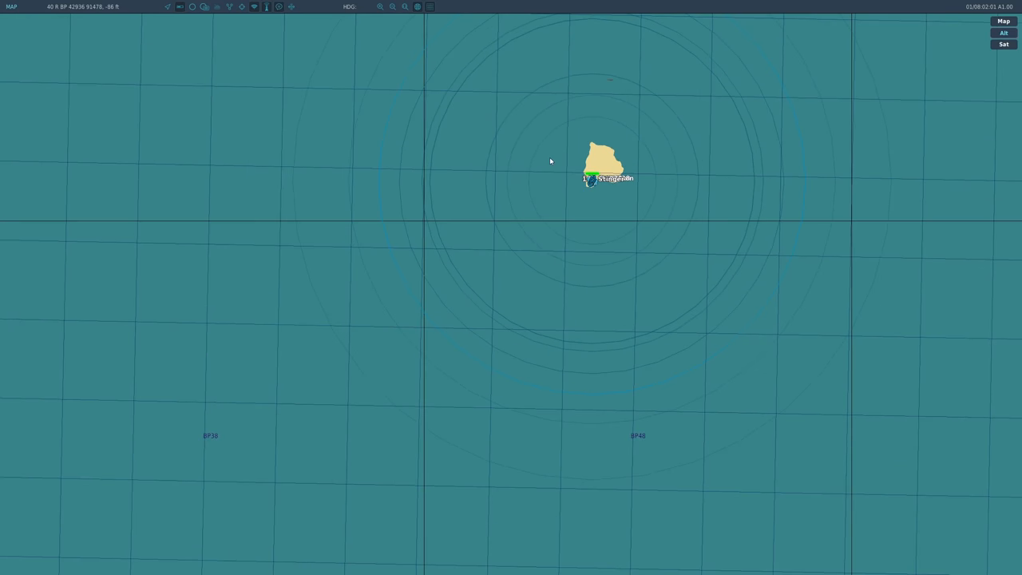
drag(505, 203, 471, 123)
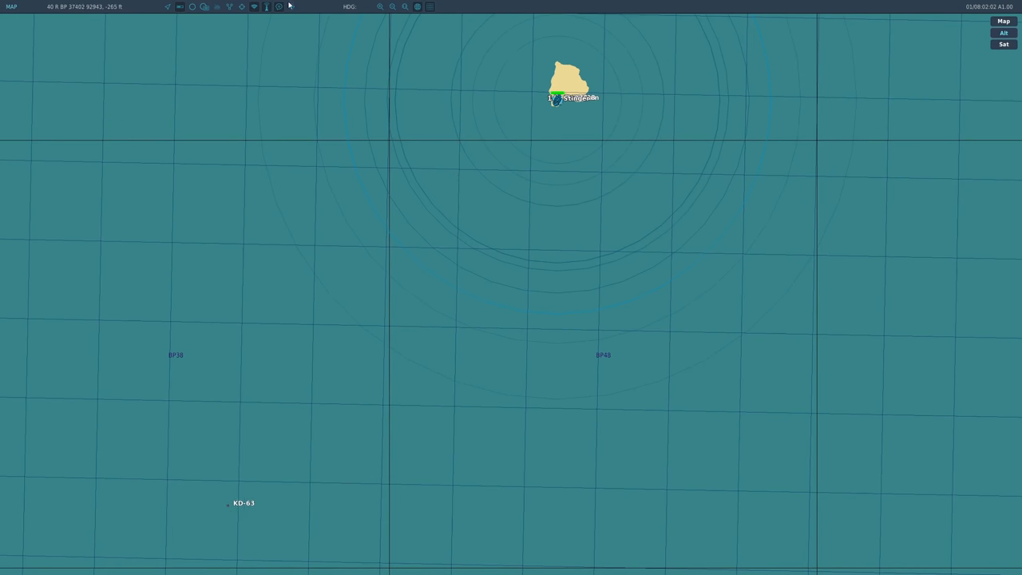
drag(561, 105, 253, 495)
key(F1)
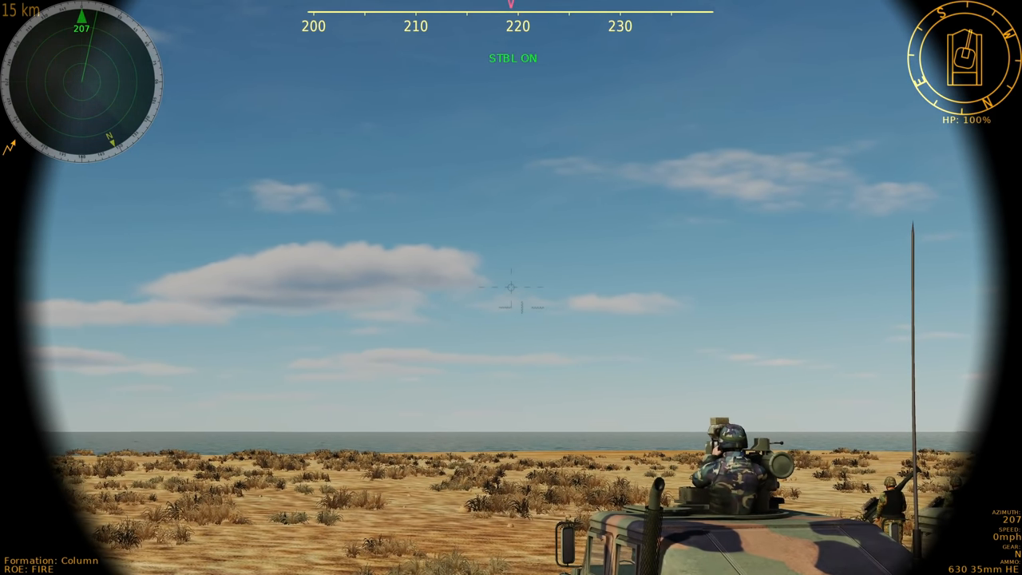
Fire eight 35mm bursts at the approaching KD-63, spending ammo from 630 down to 498
click(511, 287)
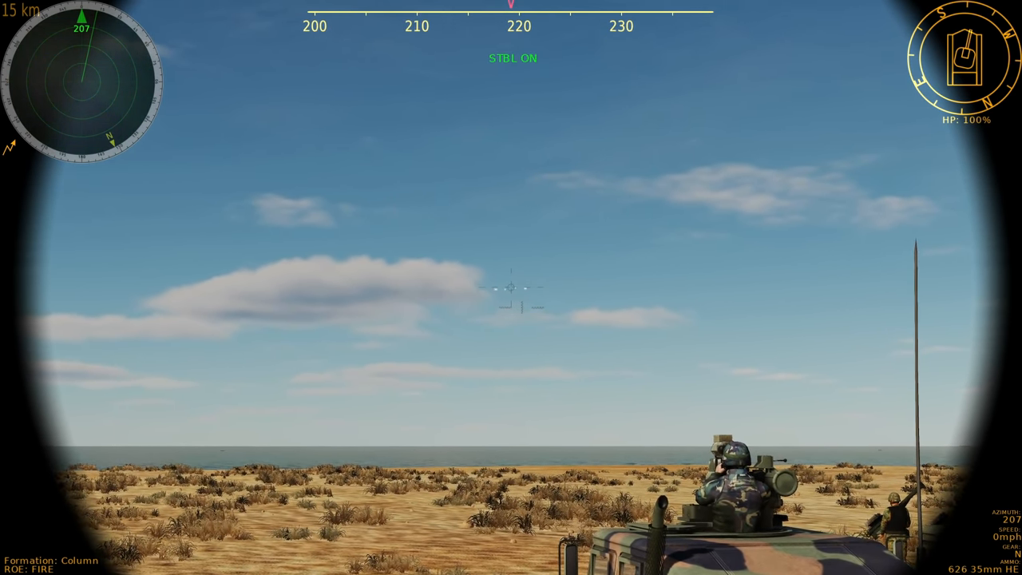
click(511, 287)
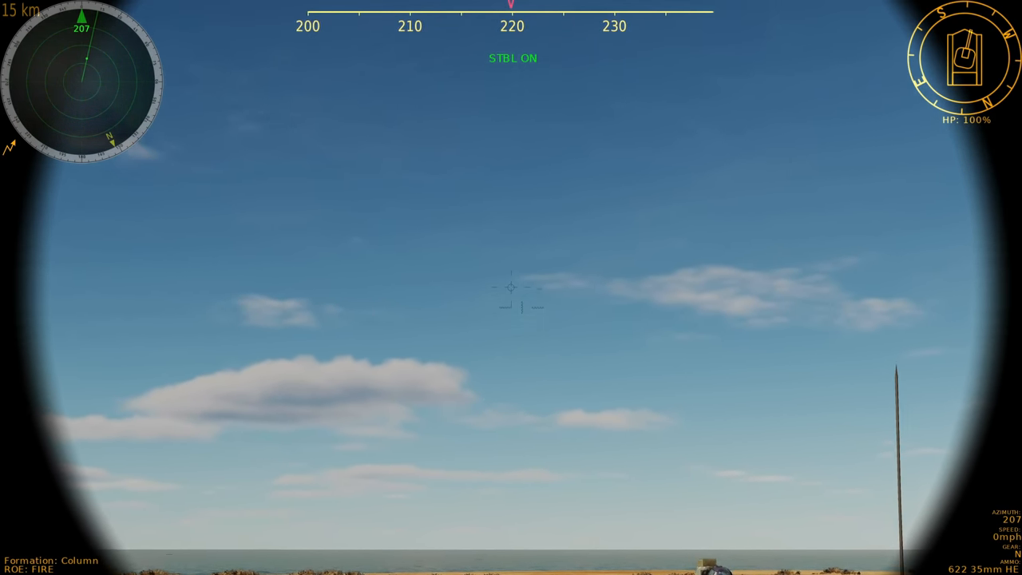
click(511, 287)
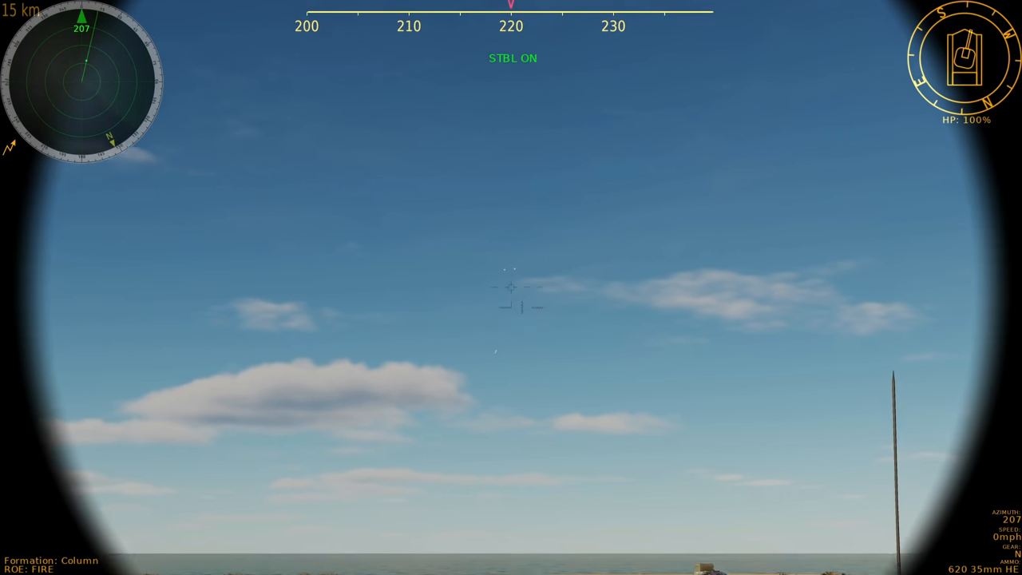
click(511, 288)
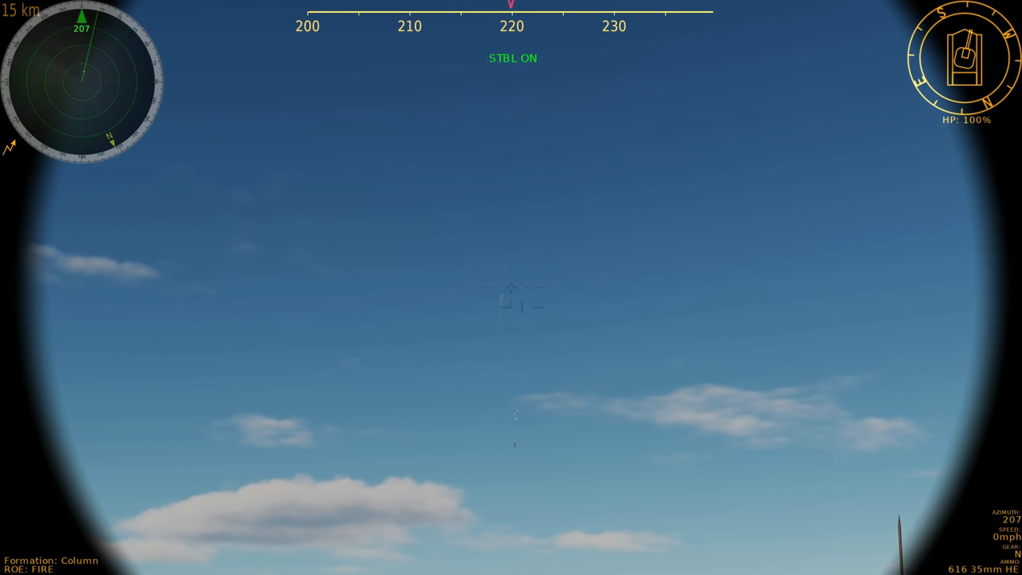
click(511, 288)
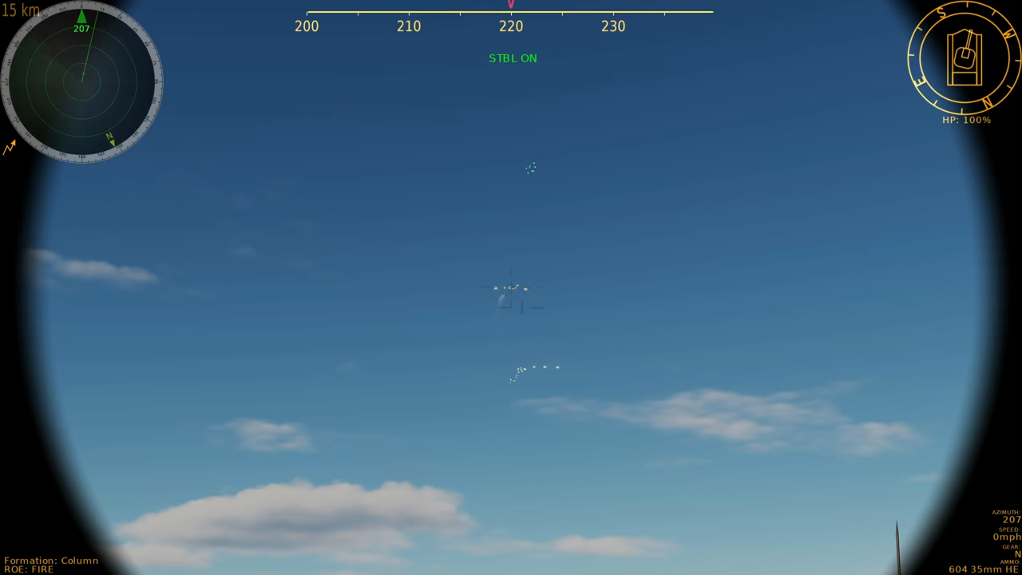
click(511, 287)
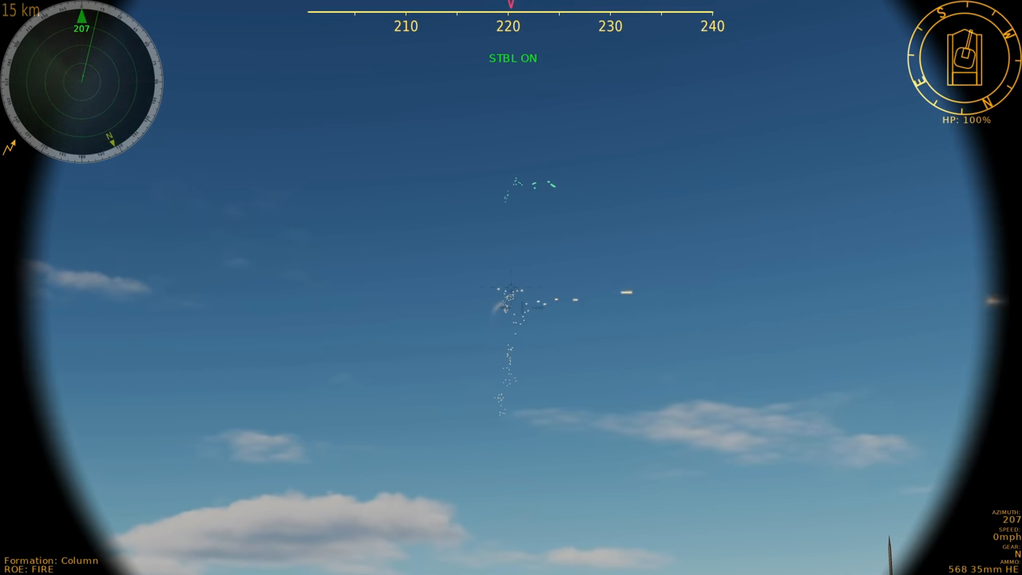
click(511, 288)
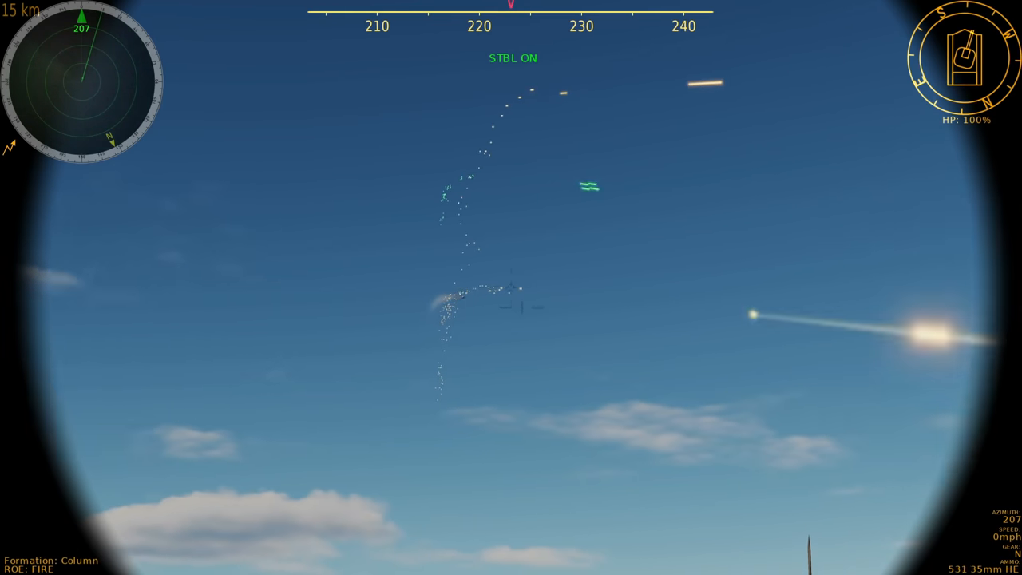
click(511, 288)
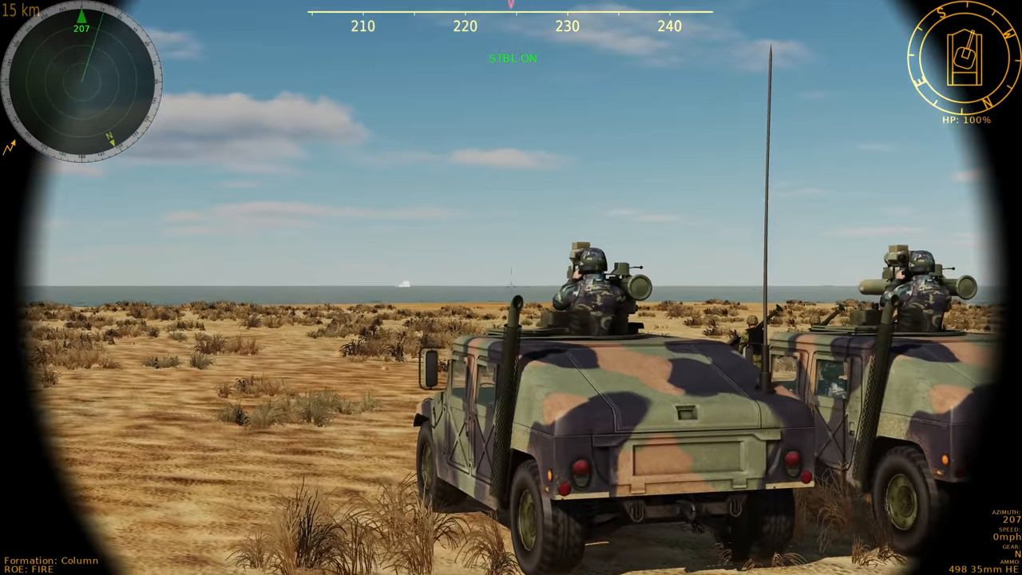
Fire three 35mm bursts into the TOW Humvees until they burn
click(511, 288)
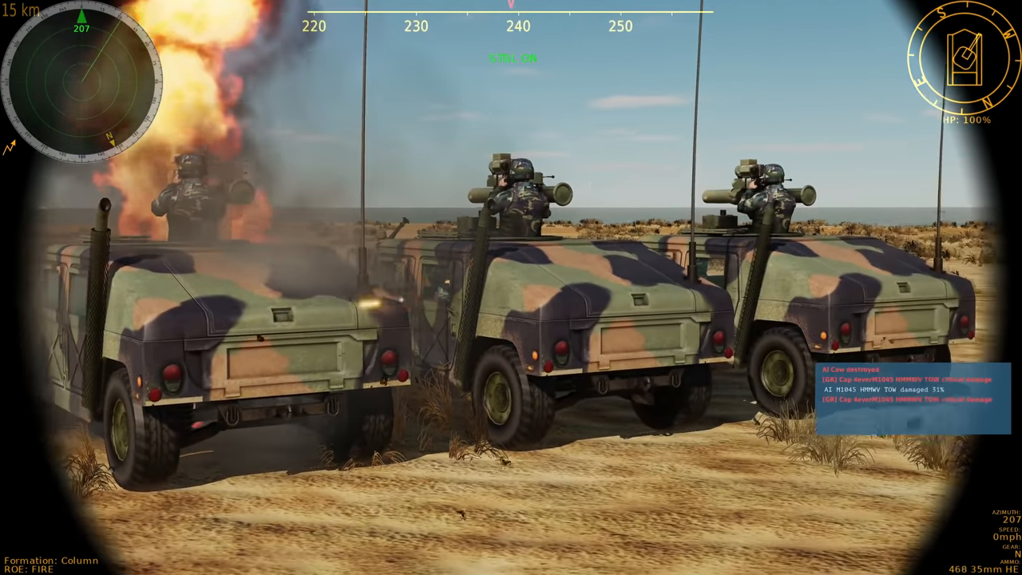
click(511, 287)
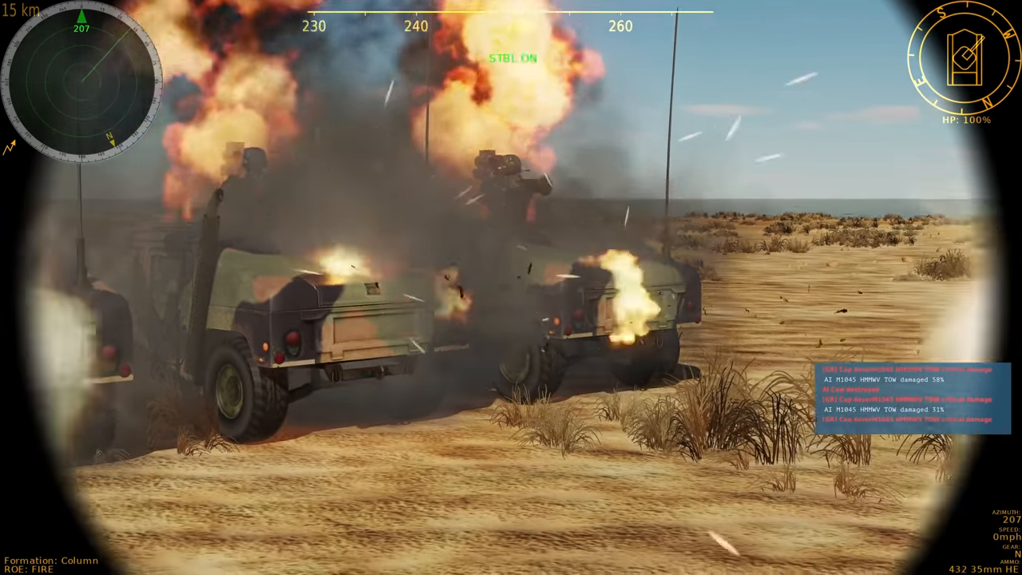
click(511, 287)
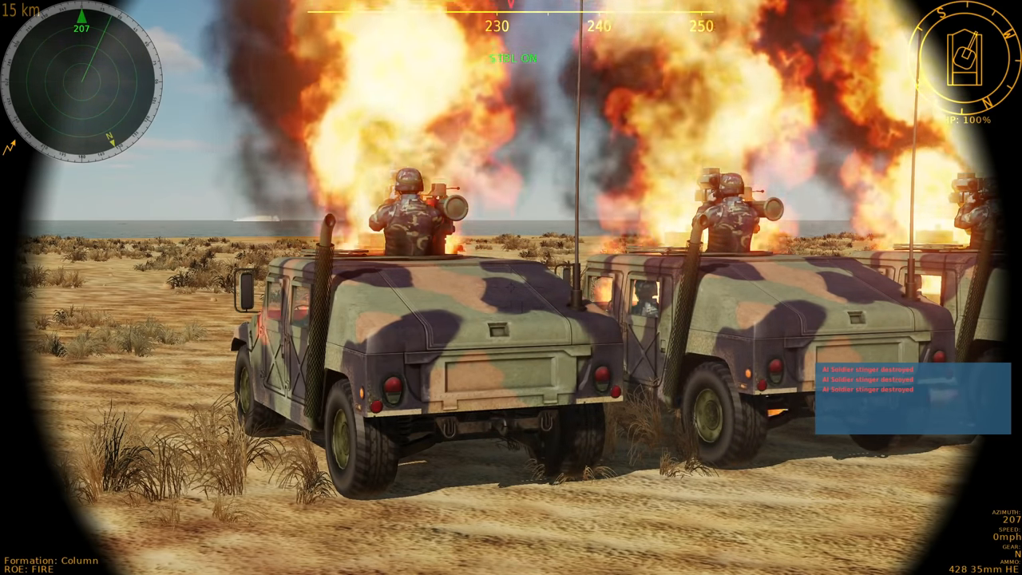
scroll(511, 288, down, 1)
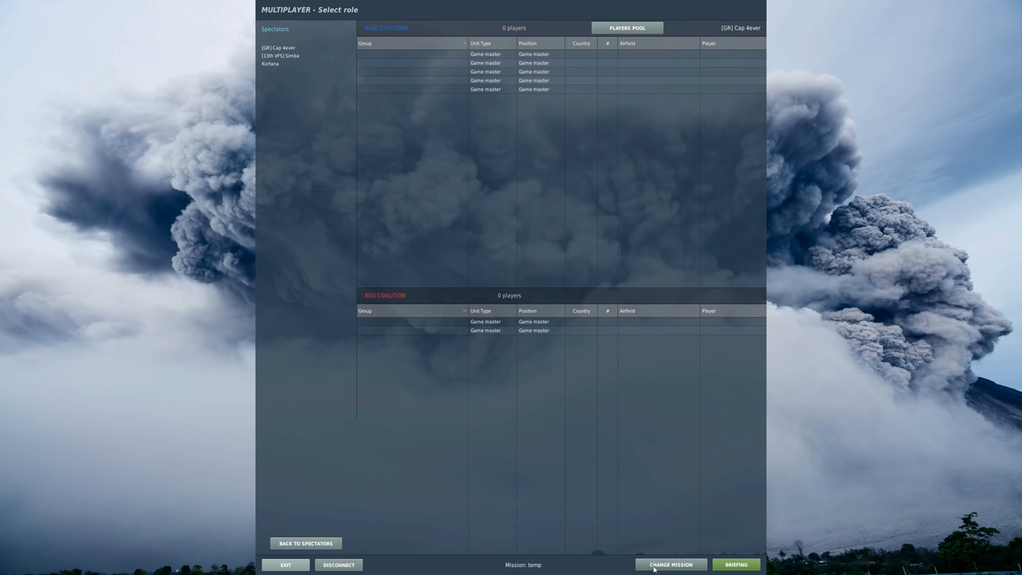
scroll(385, 400, up, 2)
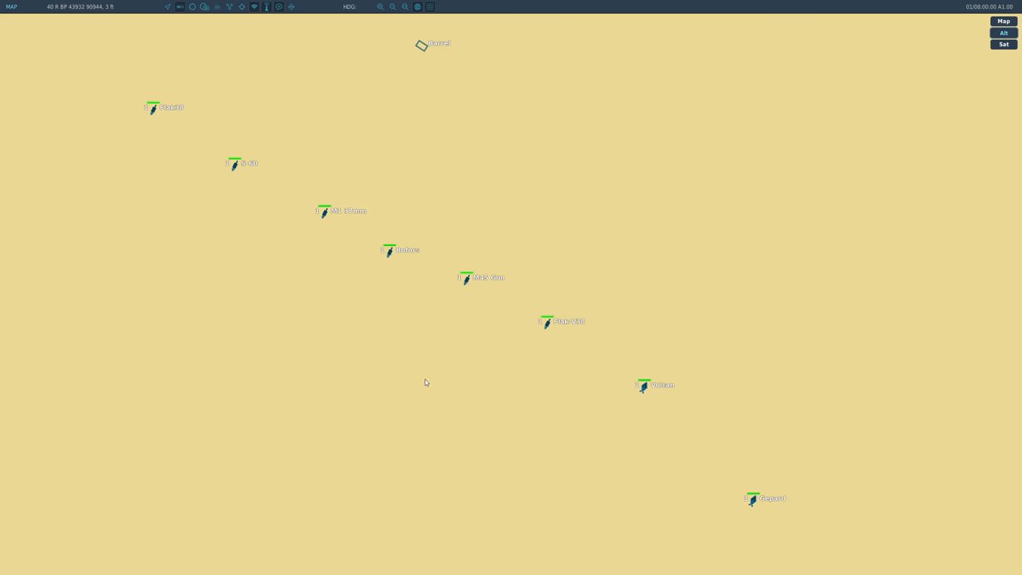
scroll(469, 325, down, 2)
scroll(130, 205, up, 2)
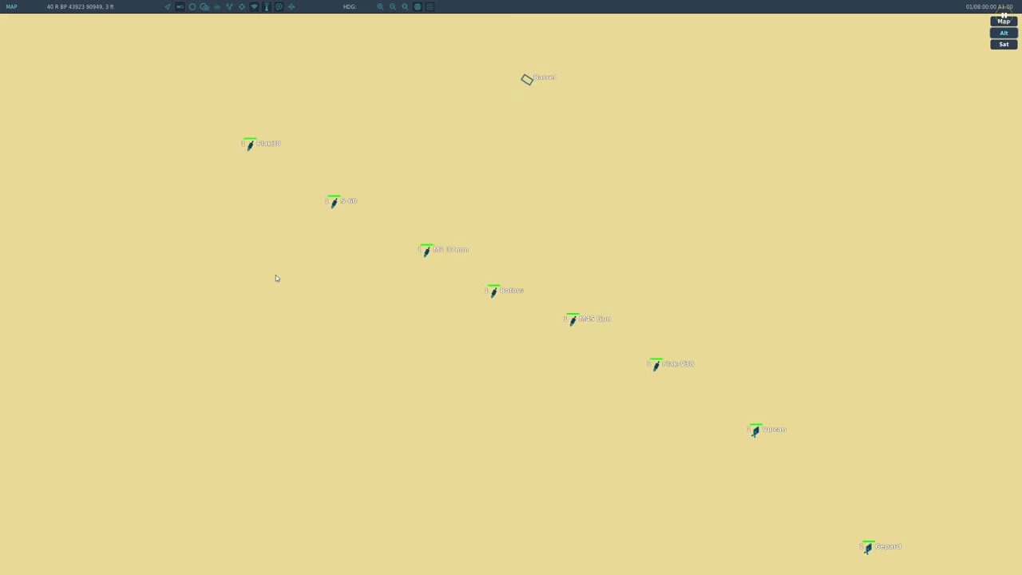
Select the S-60 57mm gun on the island map and take control of it
click(334, 203)
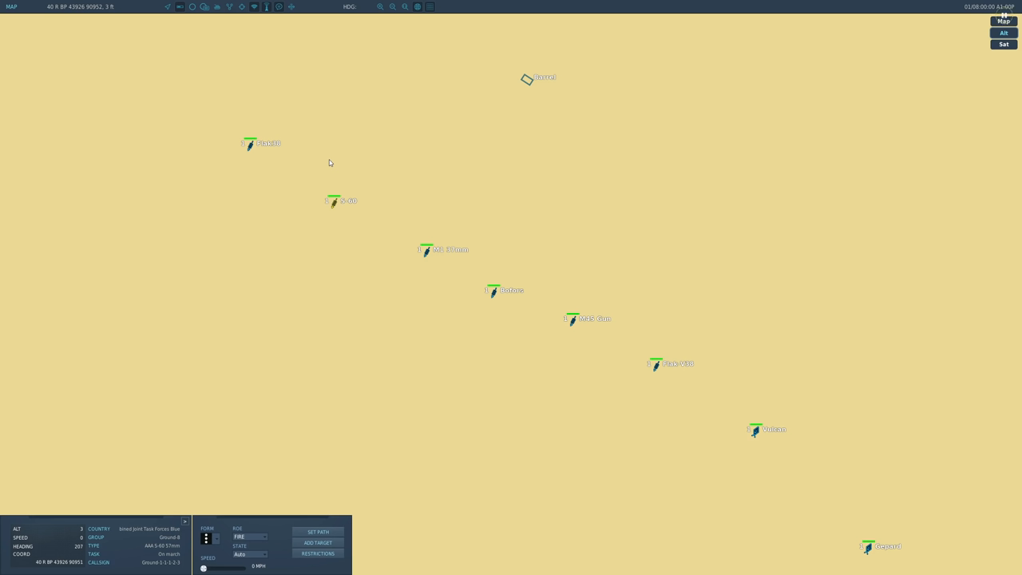
click(216, 7)
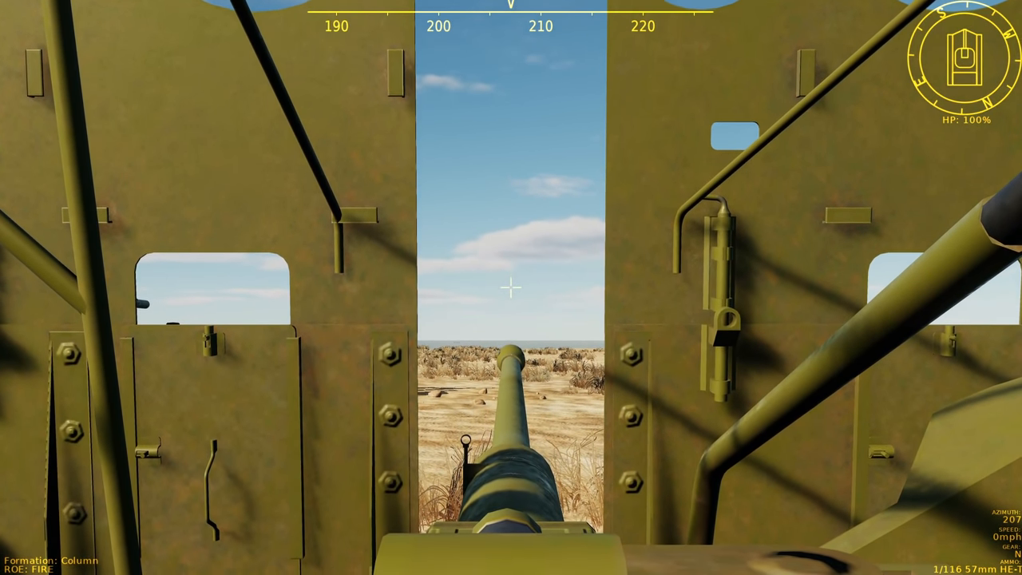
Fire one S-60 round, check the tactical map, then look through the magnified gunsight
click(511, 288)
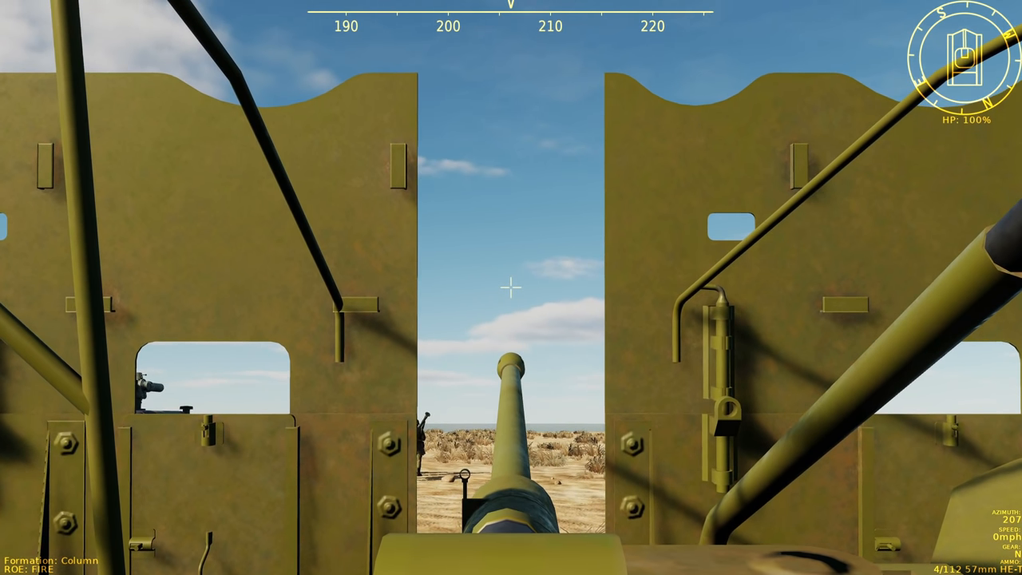
key(m)
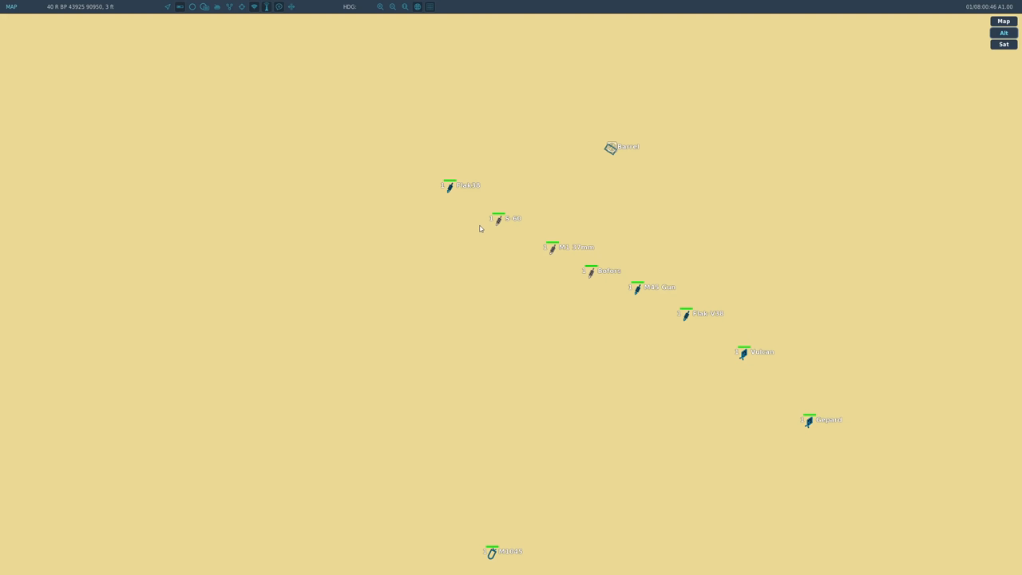
scroll(616, 249, down, 2)
scroll(613, 264, down, 2)
scroll(611, 279, down, 2)
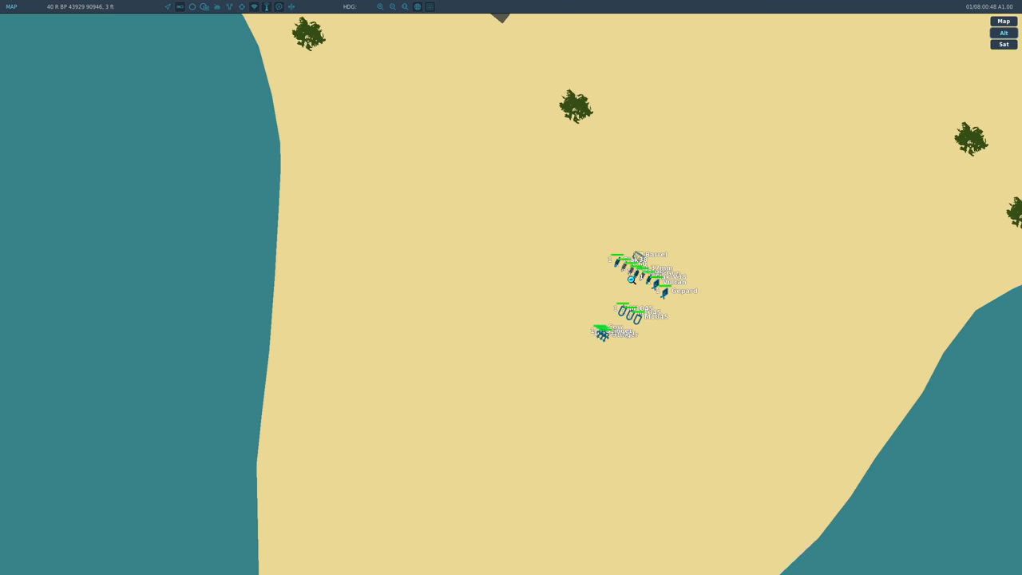
scroll(608, 302, down, 2)
scroll(607, 299, down, 2)
scroll(591, 296, down, 2)
scroll(543, 320, down, 2)
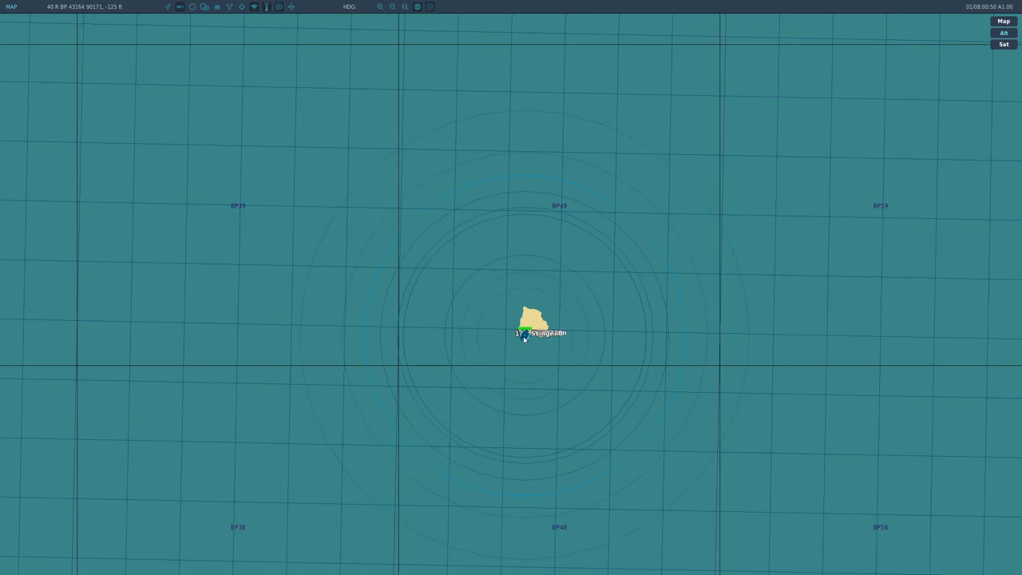
scroll(536, 336, down, 2)
scroll(511, 343, up, 2)
scroll(488, 353, up, 2)
scroll(488, 353, up, 2)
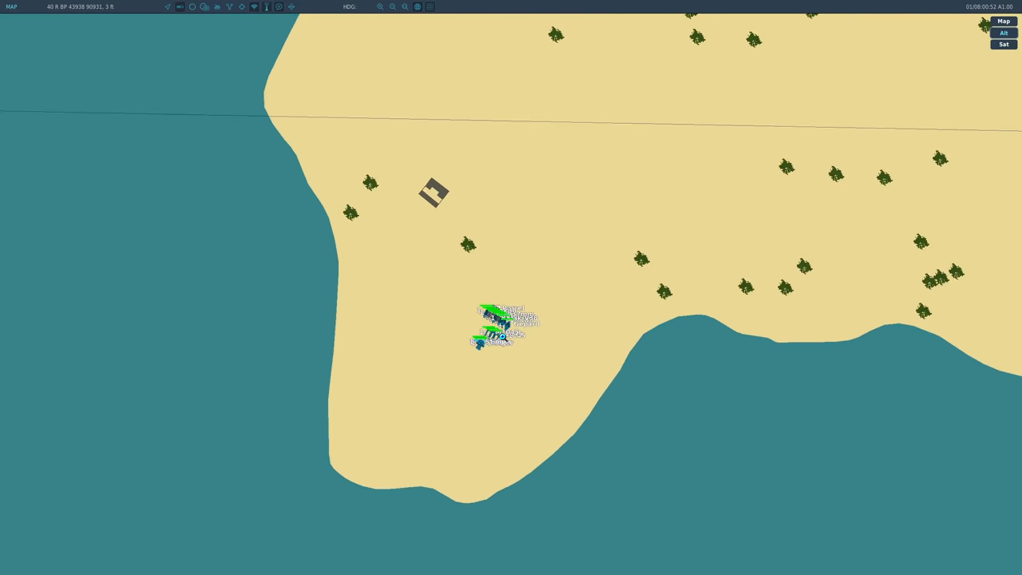
key(F2)
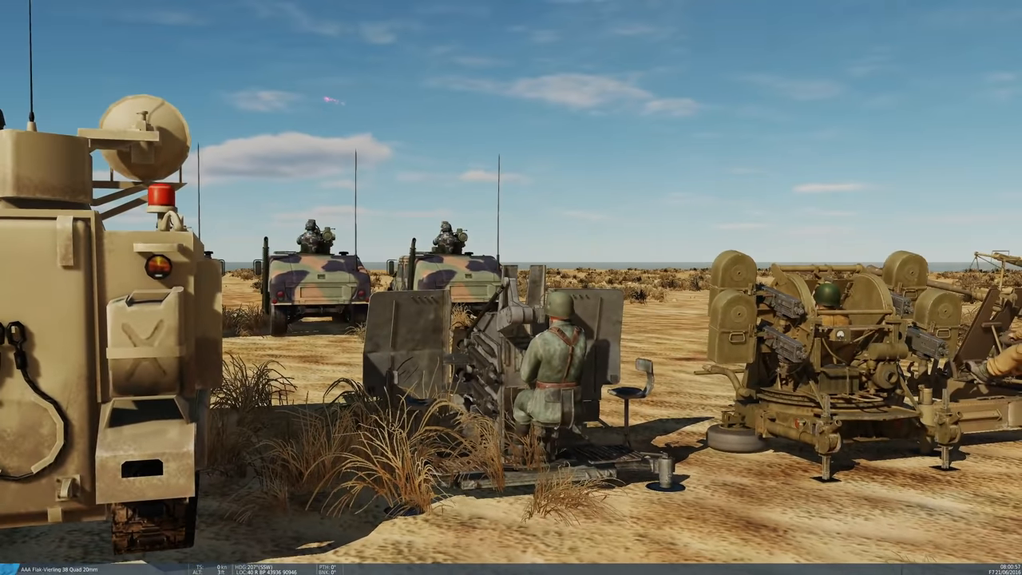
key(F1)
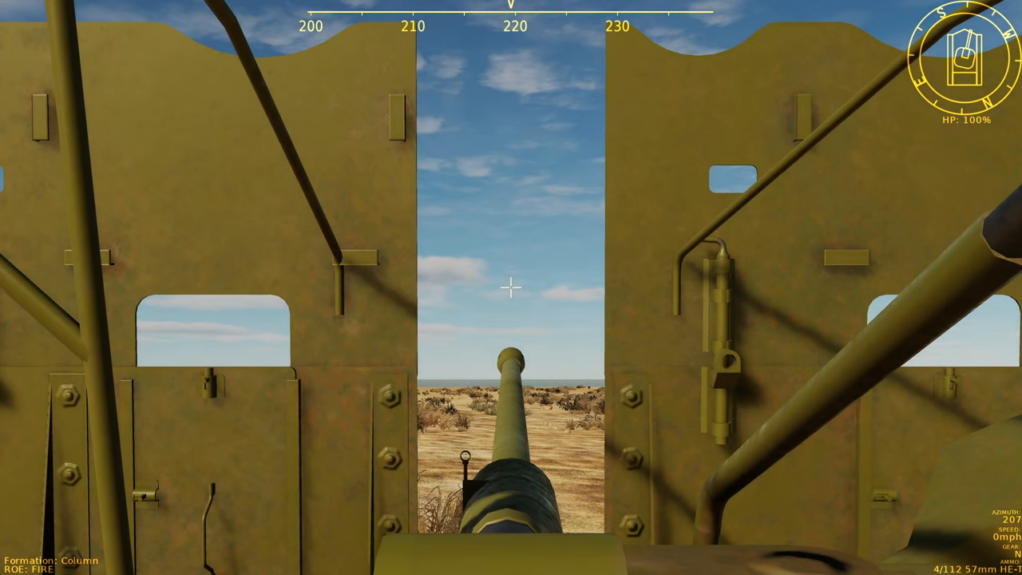
right_click(511, 288)
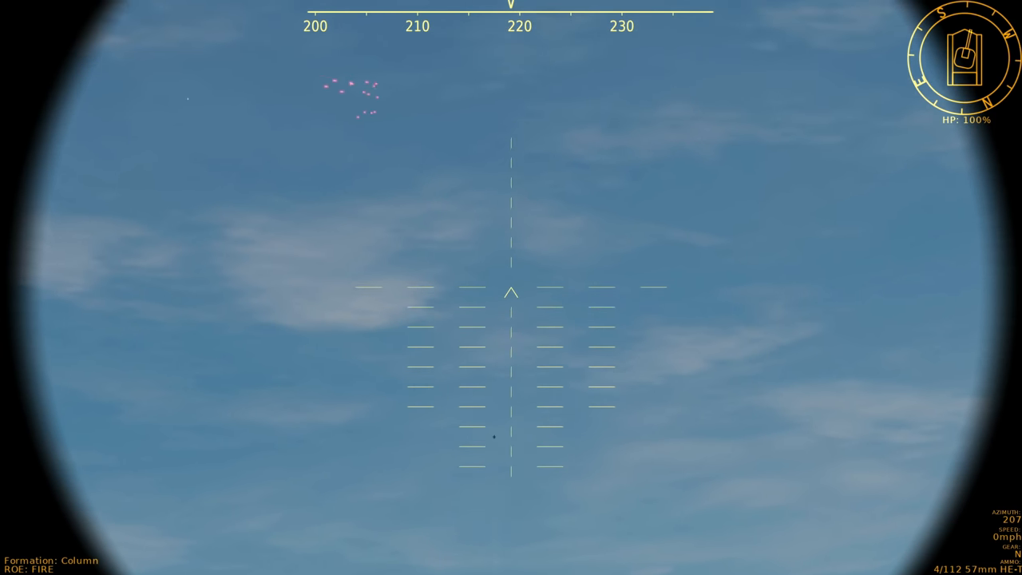
Fire four 57mm rounds at the incoming targets, leave the zoomed sight, and show the map
key(shift)
key(shift)
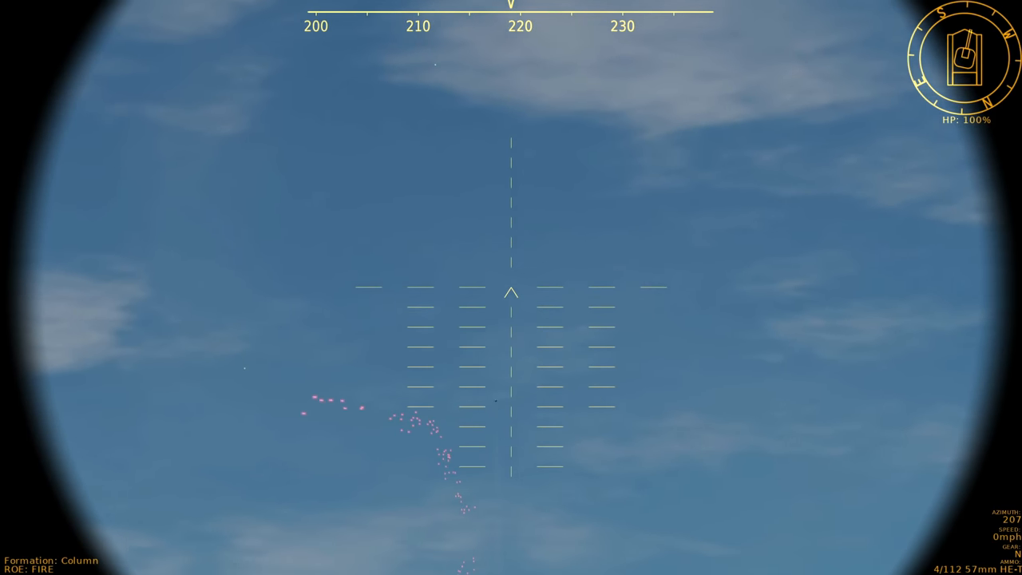
click(512, 288)
click(511, 287)
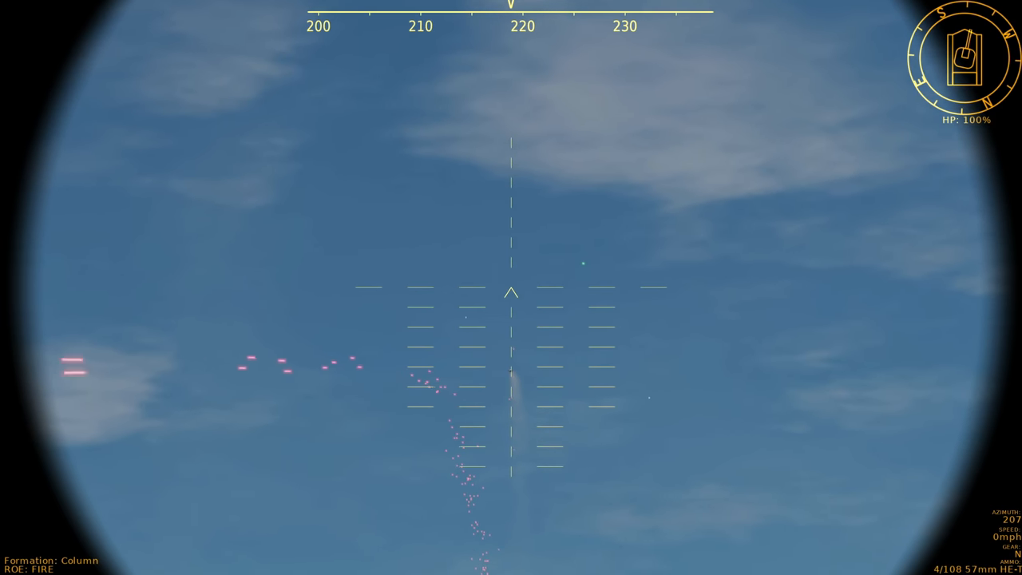
click(511, 287)
click(511, 288)
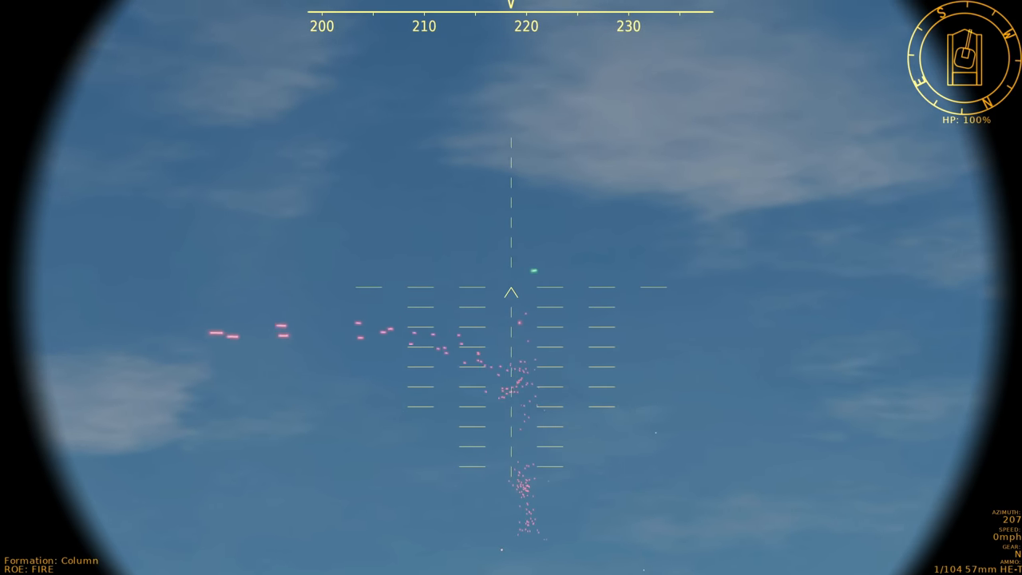
right_click(512, 288)
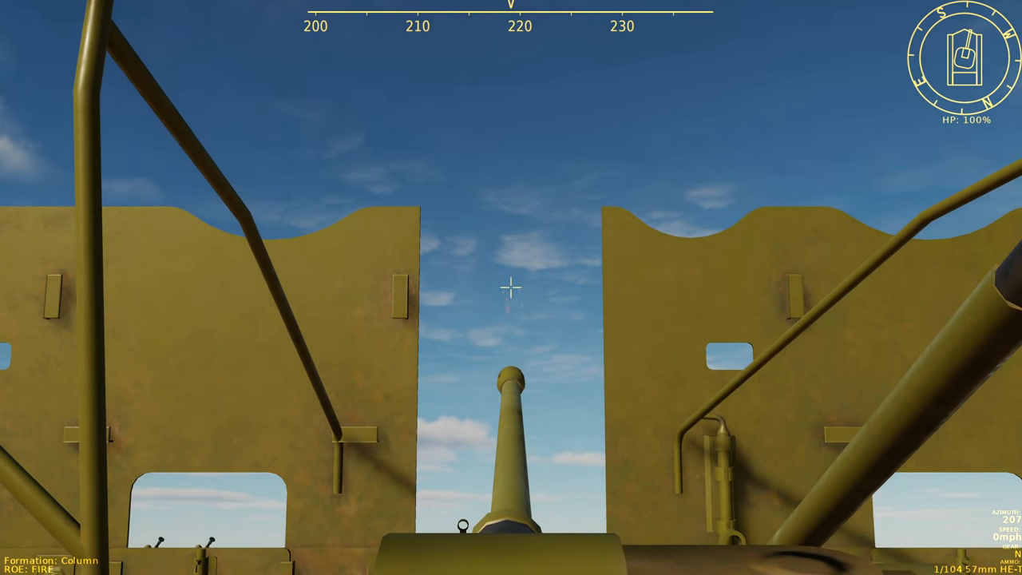
key(m)
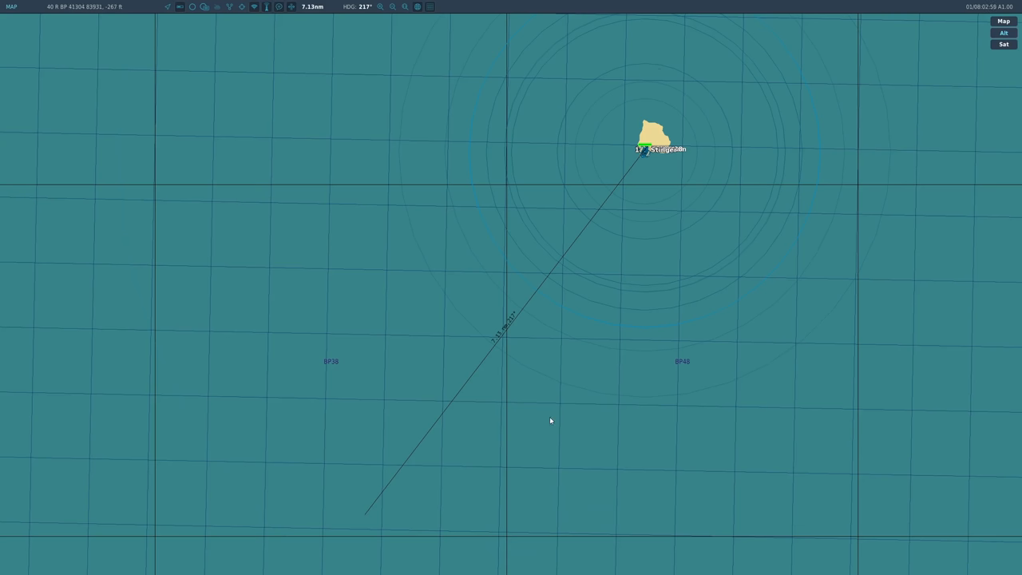
scroll(550, 421, down, 2)
scroll(533, 347, down, 3)
scroll(559, 319, up, 3)
scroll(626, 237, up, 1)
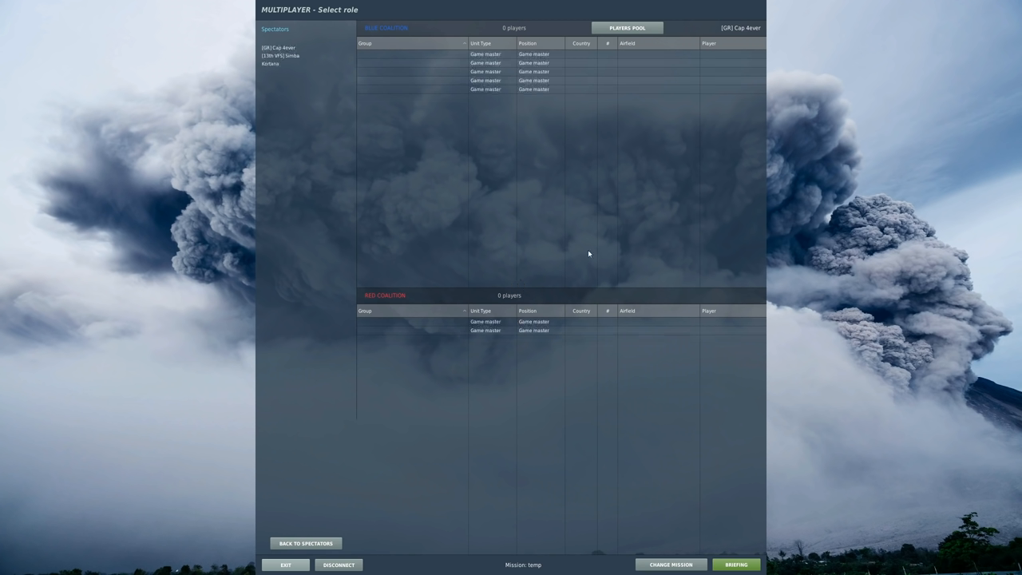
Rejoin as Blue Game master, fire a shell from the ground view near the Humvees, back to map
click(660, 54)
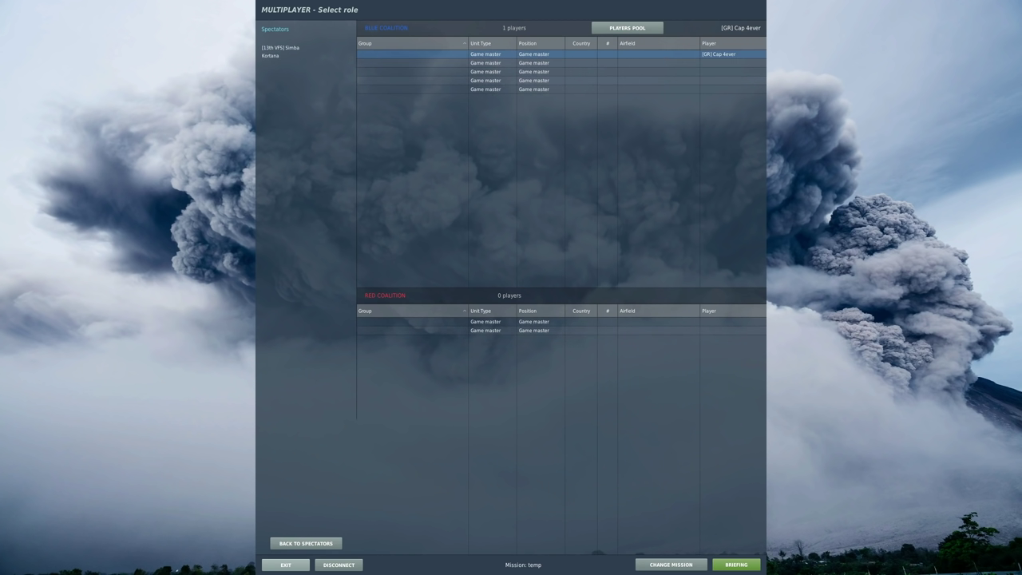
click(746, 558)
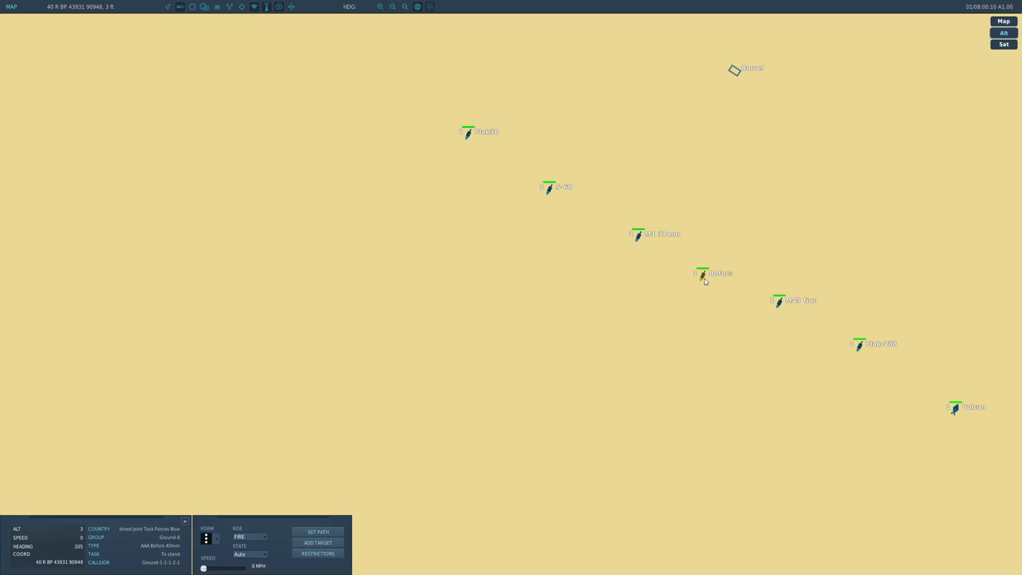
key(F7)
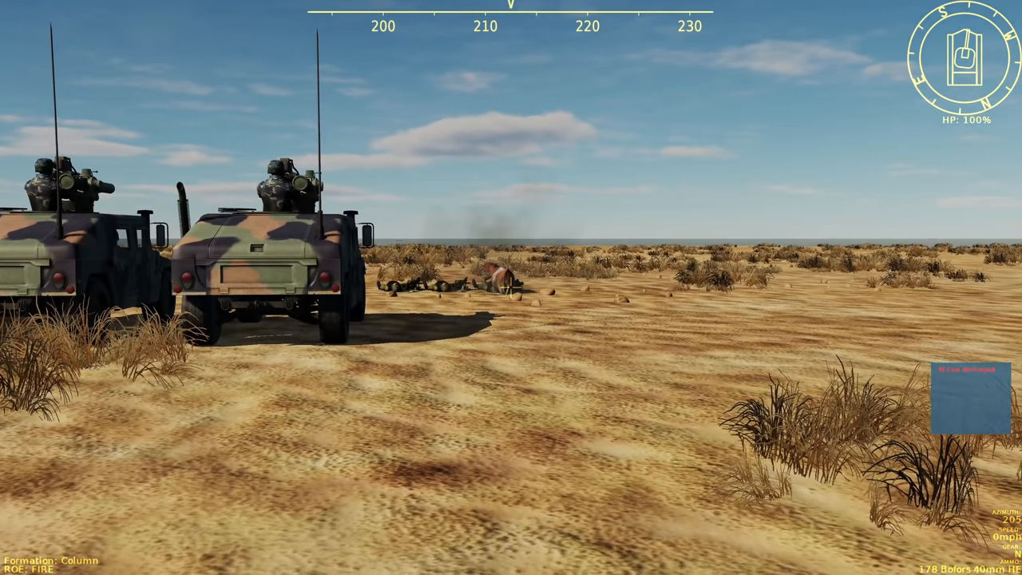
click(510, 287)
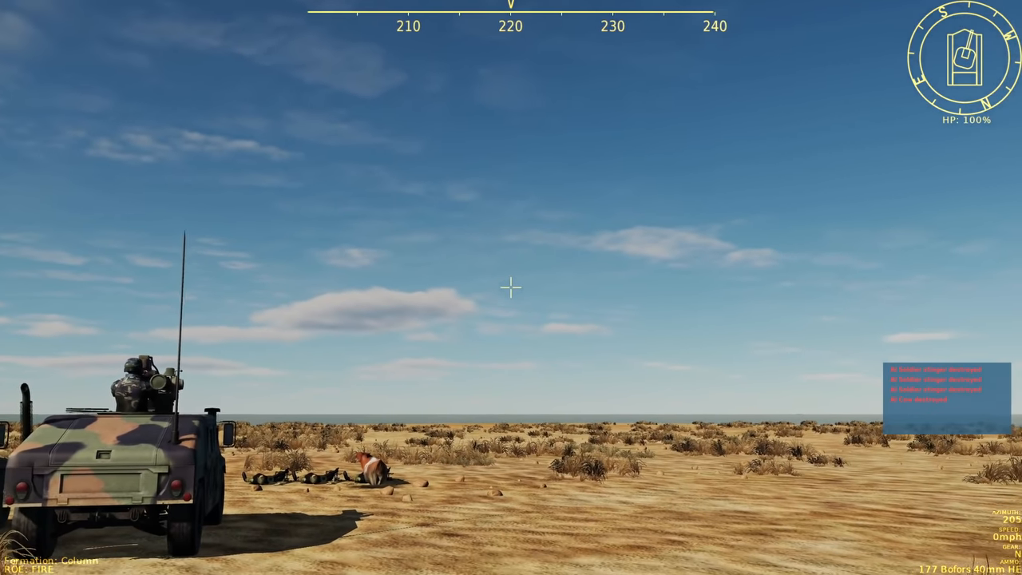
key(m)
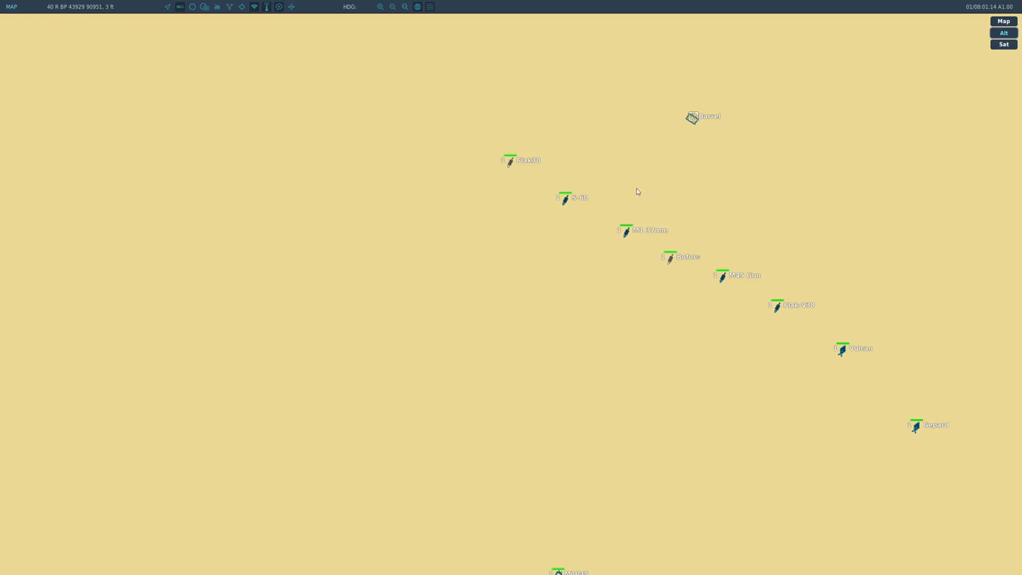
scroll(636, 192, down, 2)
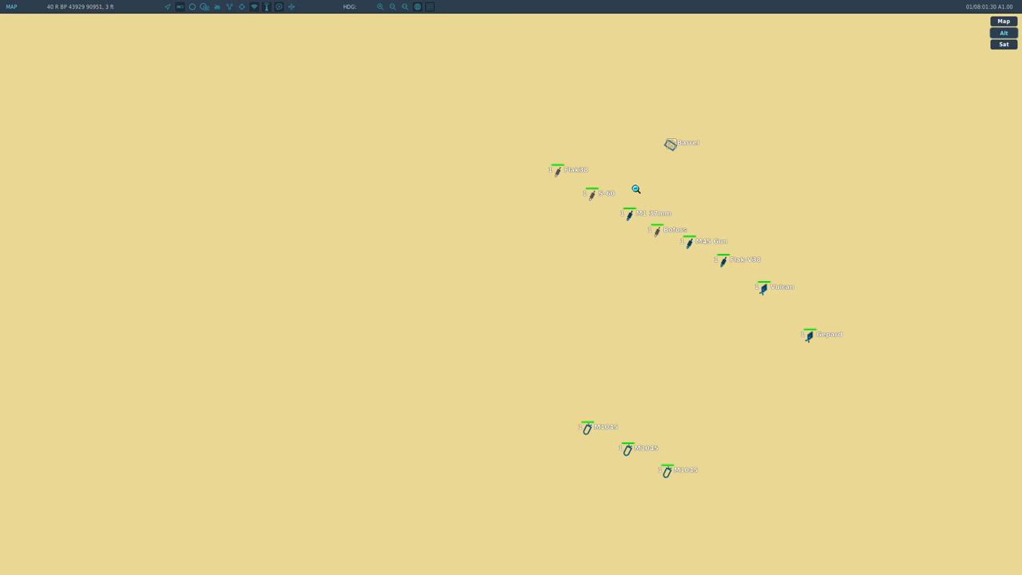
scroll(607, 180, down, 2)
scroll(543, 183, down, 3)
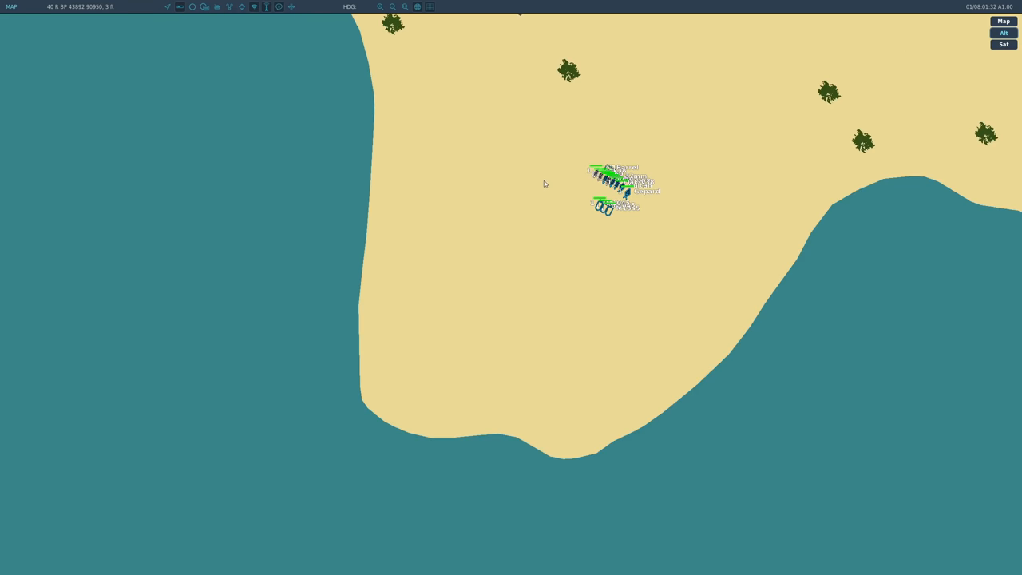
scroll(555, 210, down, 3)
scroll(551, 247, down, 2)
scroll(550, 246, down, 3)
scroll(511, 256, up, 2)
scroll(528, 241, up, 1)
scroll(479, 476, up, 2)
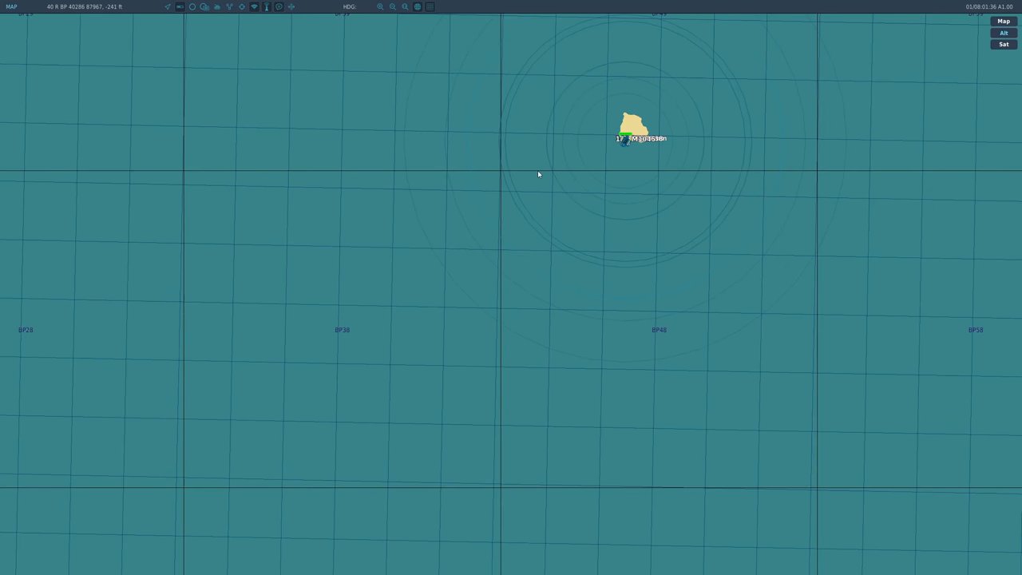
scroll(540, 164, down, 2)
scroll(429, 270, up, 2)
scroll(471, 260, up, 1)
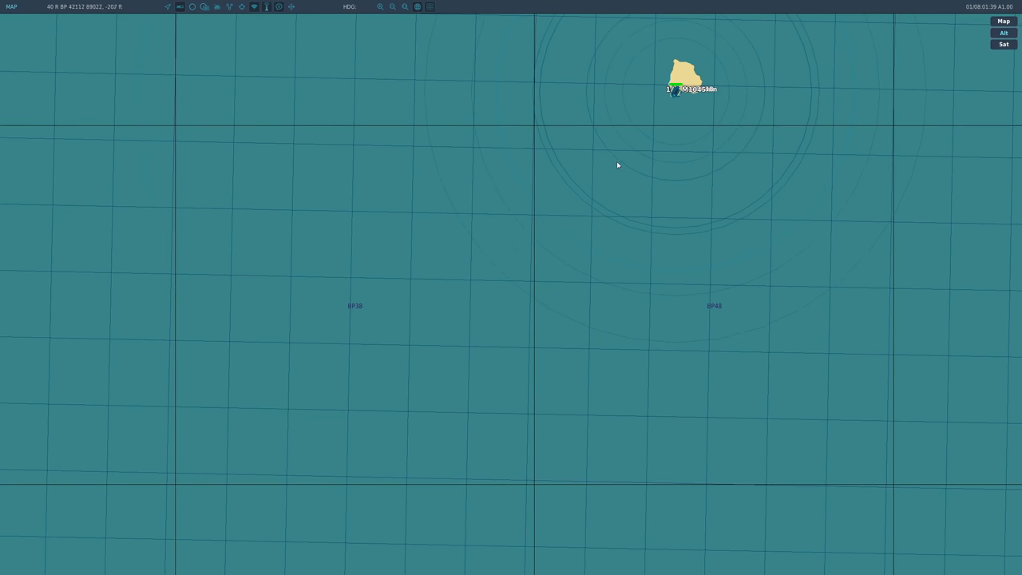
scroll(436, 415, up, 1)
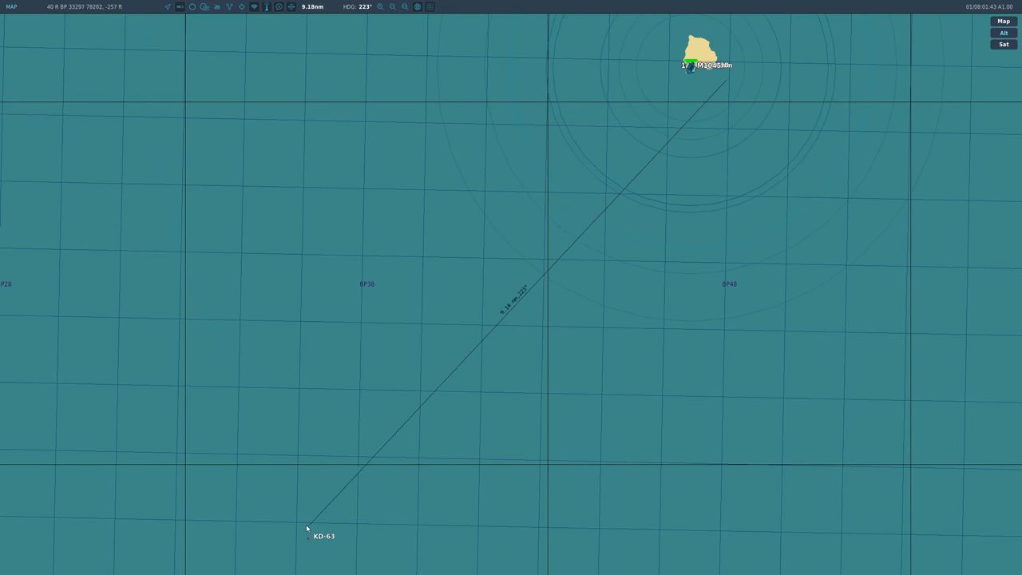
Measure the KD-63 roughly 9 nm at 220° from the island defences, remeasuring as it closes
drag(371, 481, 407, 177)
drag(352, 500, 391, 471)
Cycle F1 views into the Bofors vehicle's gunner sight, glancing outside between
key(F1)
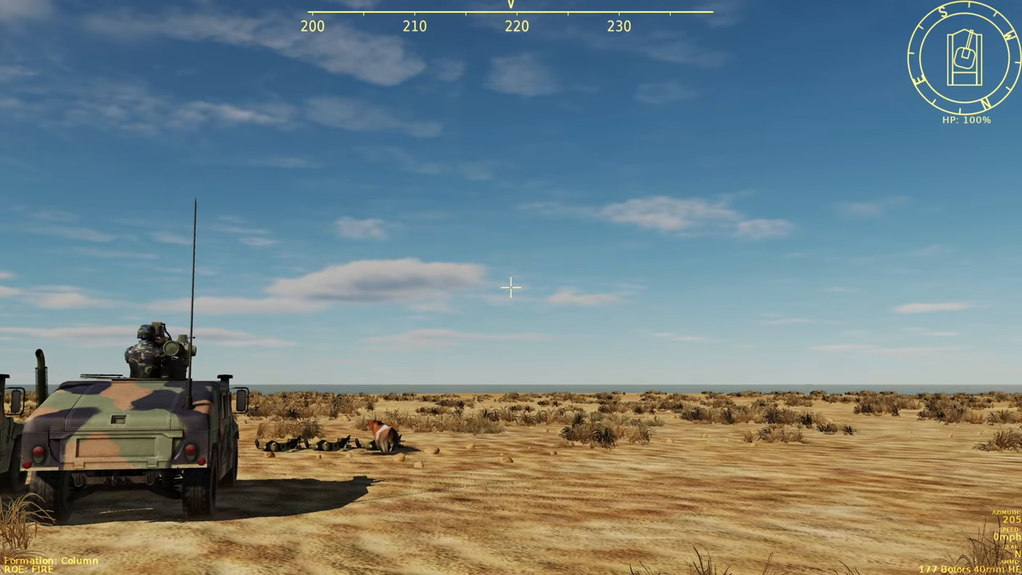
key(F1)
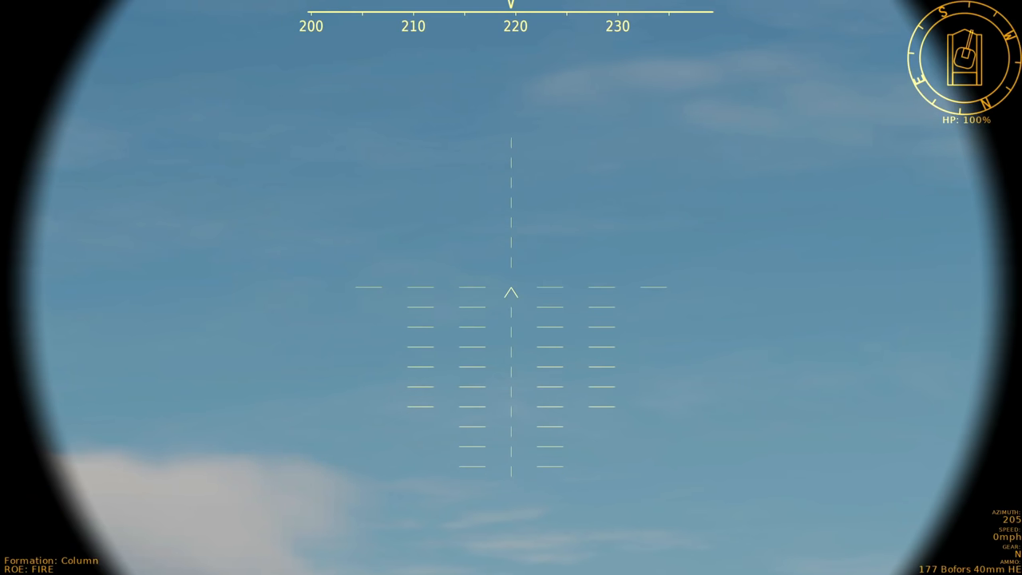
key(F1)
key(F1)
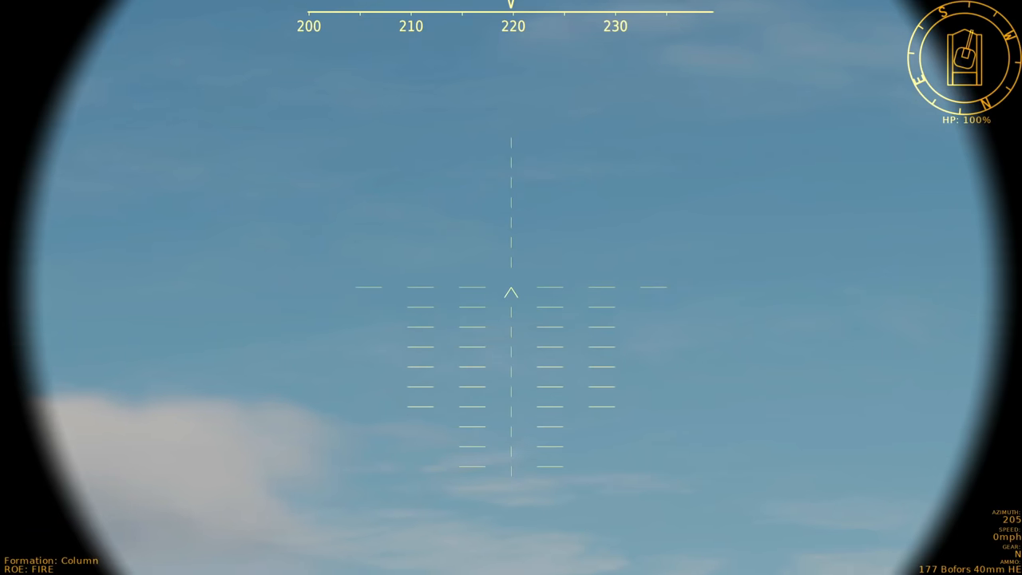
key(F1)
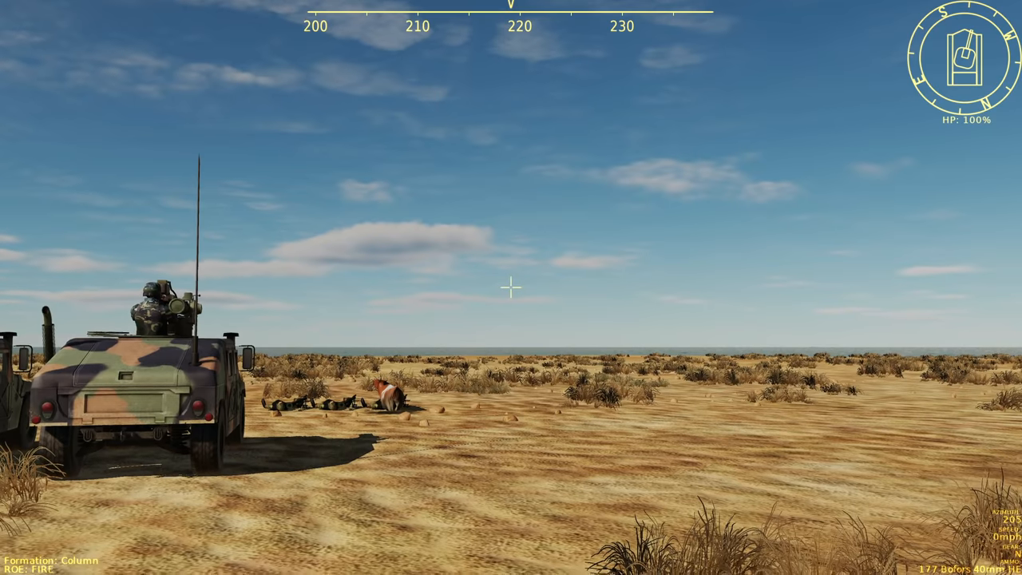
key(F1)
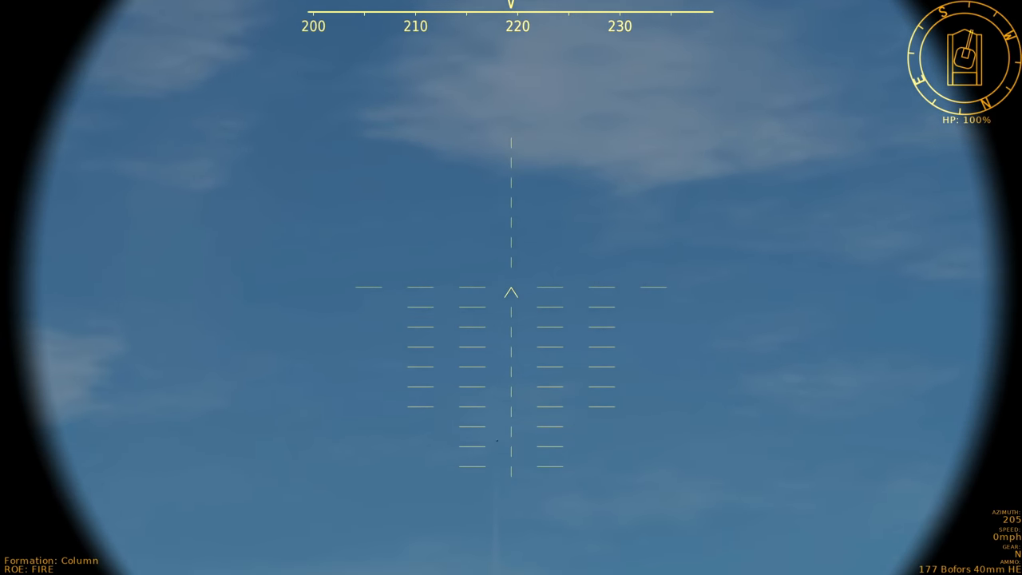
Fire six Bofors 40mm shots at the incoming missile, then leave the sight
click(511, 292)
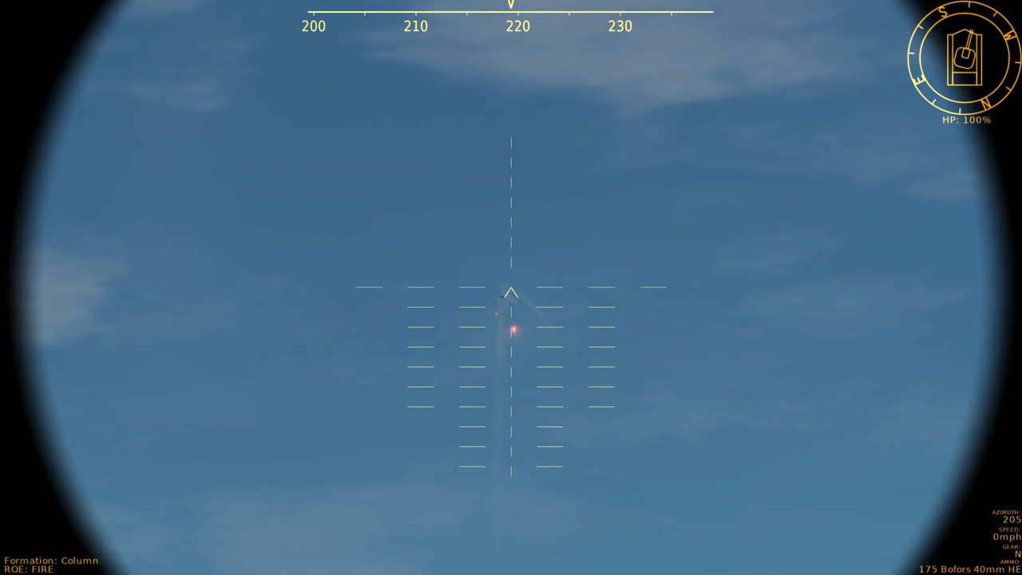
click(511, 292)
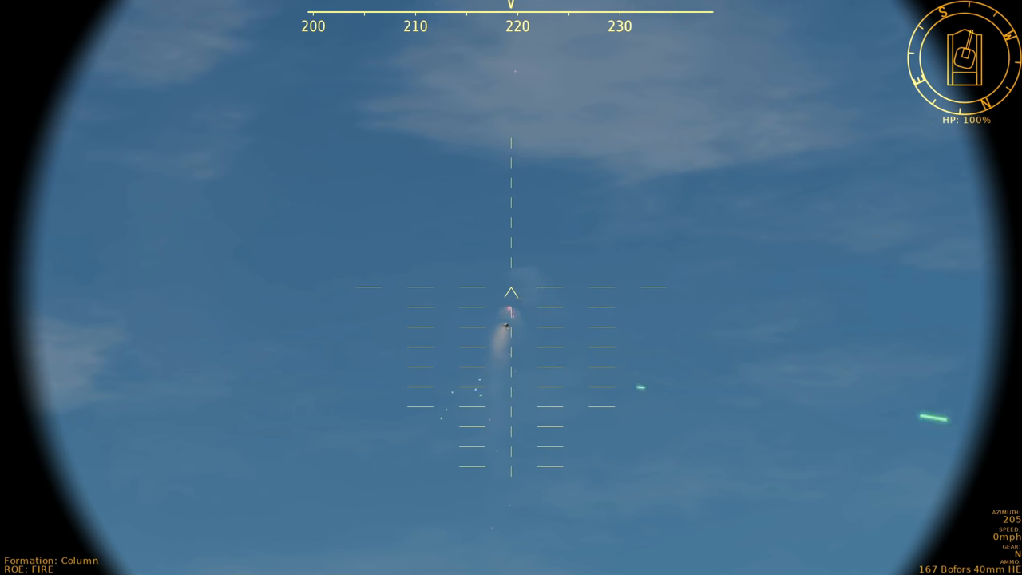
click(511, 292)
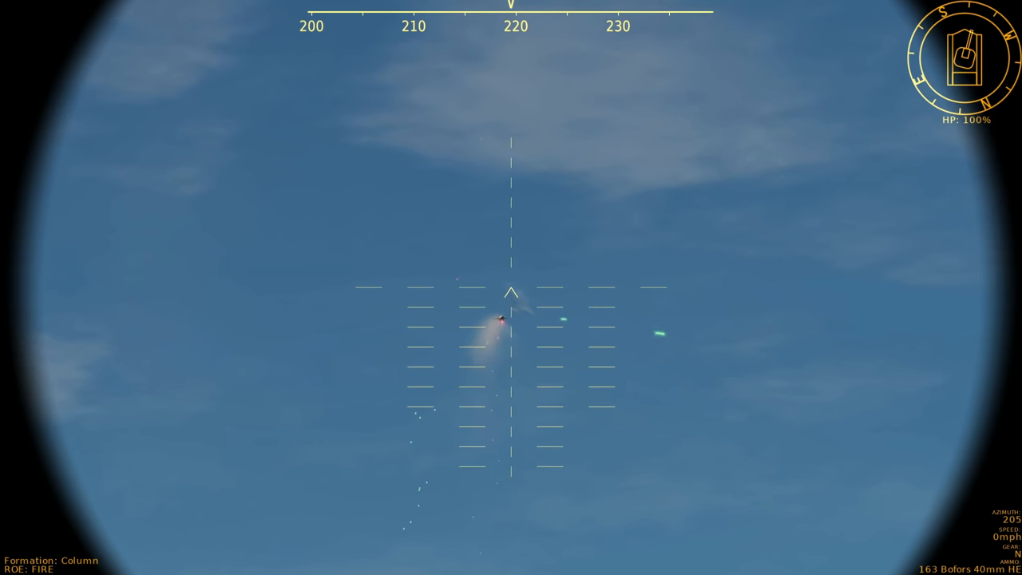
click(511, 293)
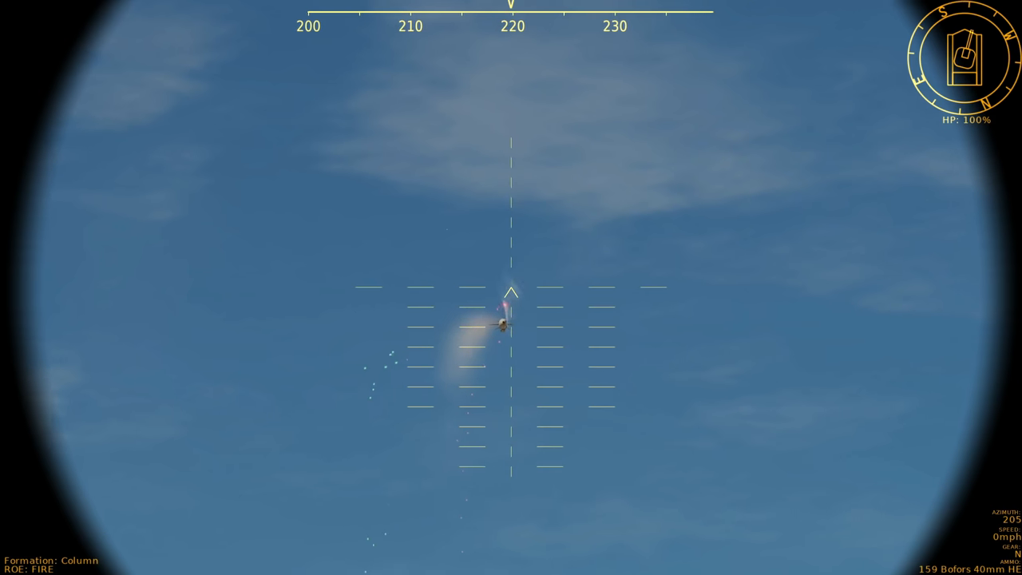
click(511, 293)
click(511, 292)
click(511, 292)
right_click(511, 293)
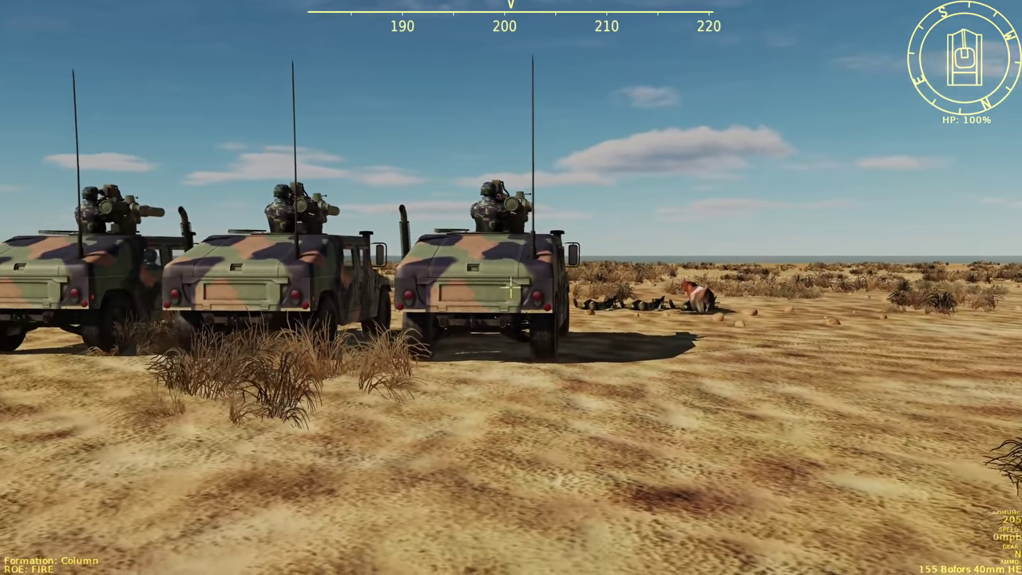
Fire the Mirage's guns at the incoming KD-63 missile
click(511, 287)
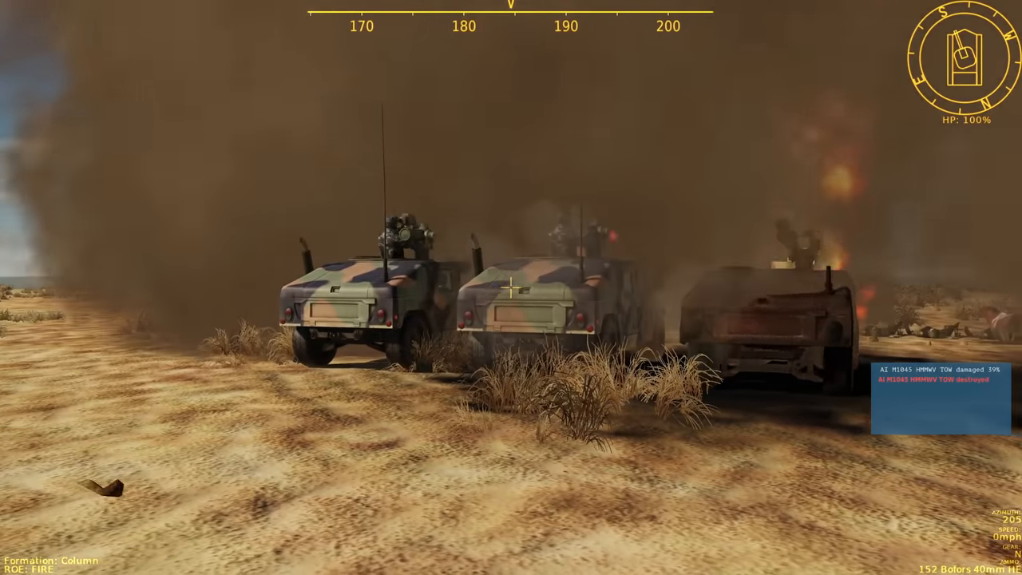
click(511, 287)
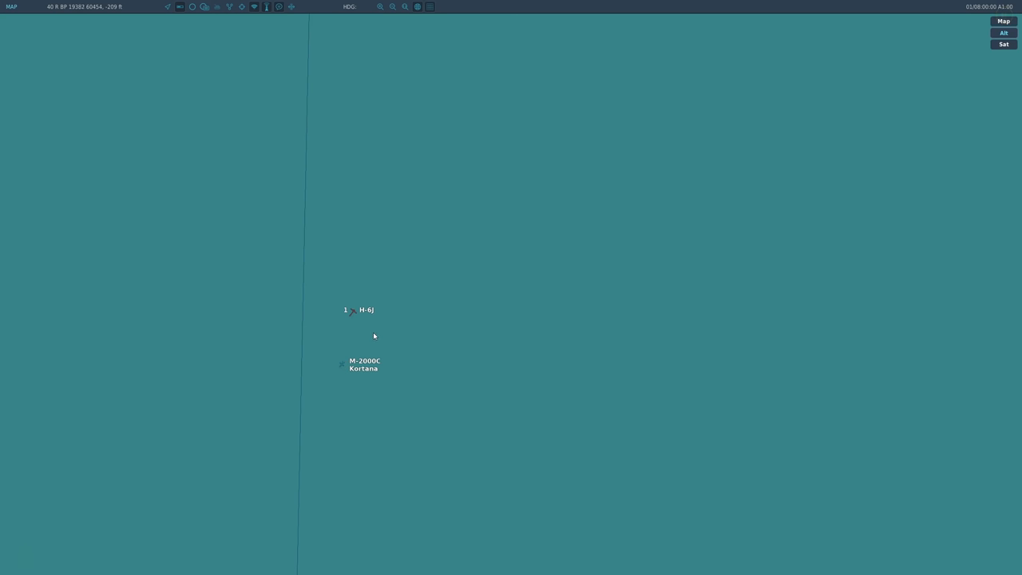
Switch to the external F2 view of the Mirage 2000C
key(F2)
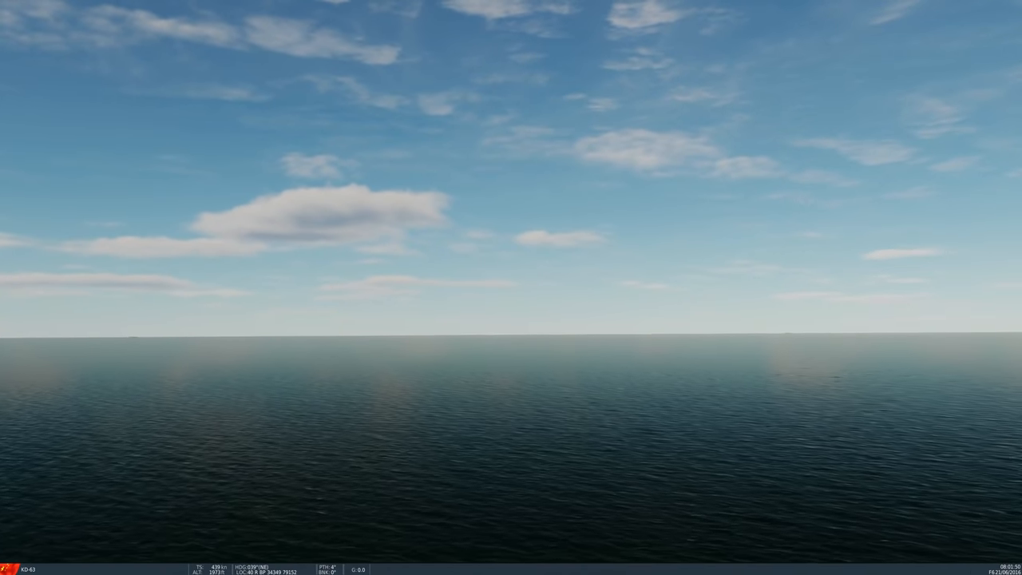
Watch the burning Mirage from outside, then follow the KD-63 in flight with F6
key(F2)
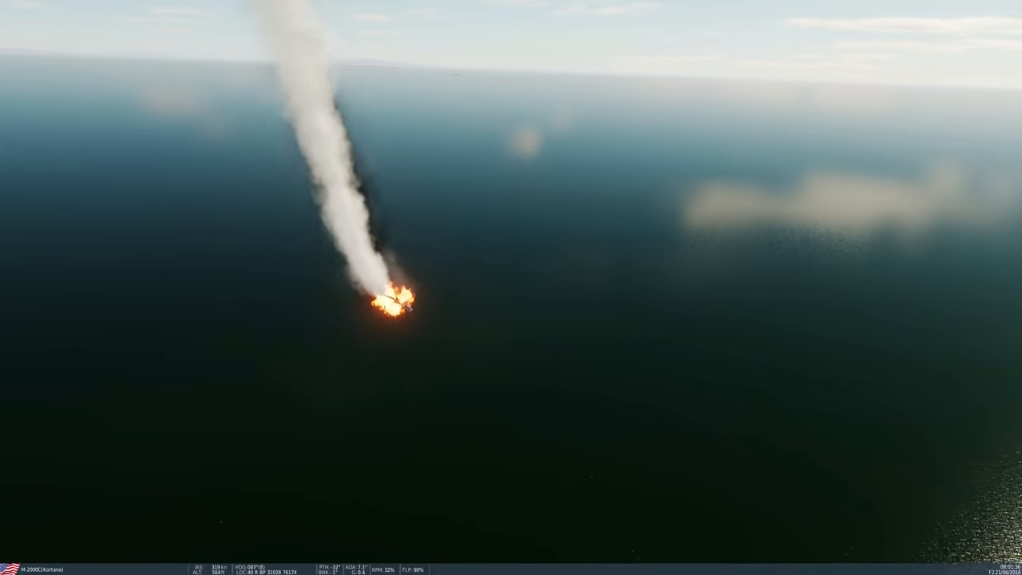
key(F6)
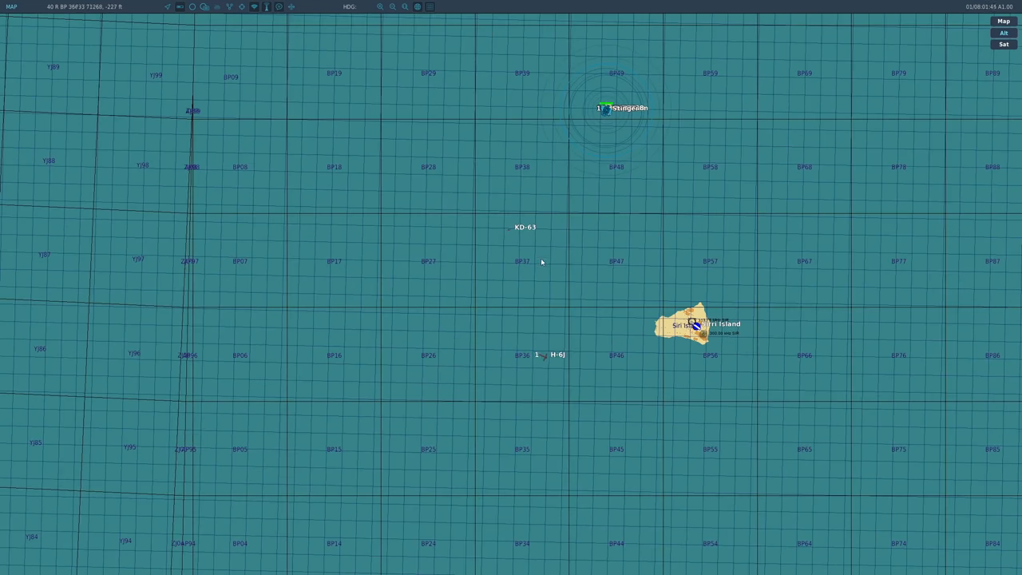
scroll(512, 229, up, 4)
Show the KD-63 info panel, pause and resume, then bring up the multiplayer player list
click(509, 223)
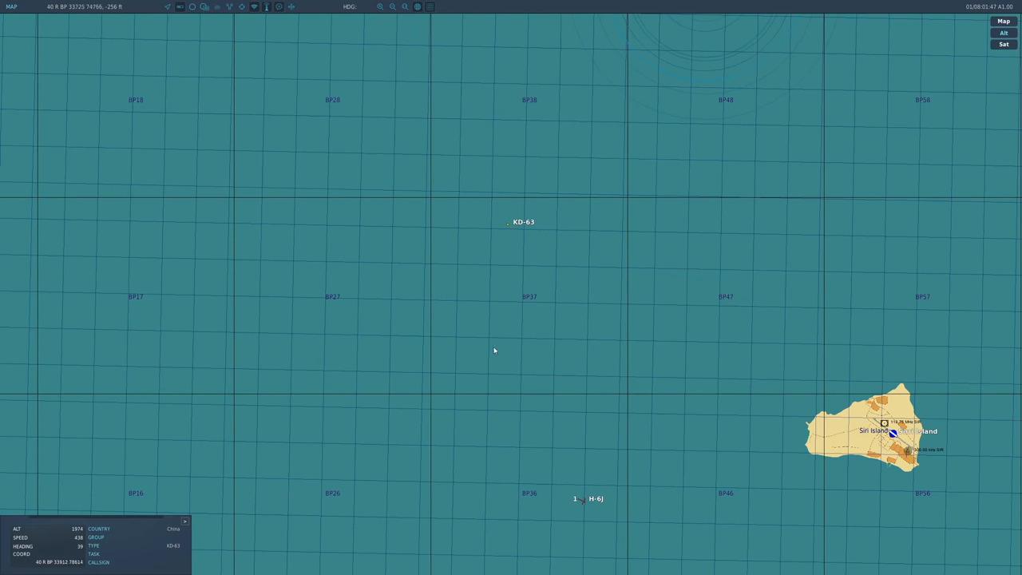
scroll(445, 418, down, 2)
scroll(445, 418, down, 2)
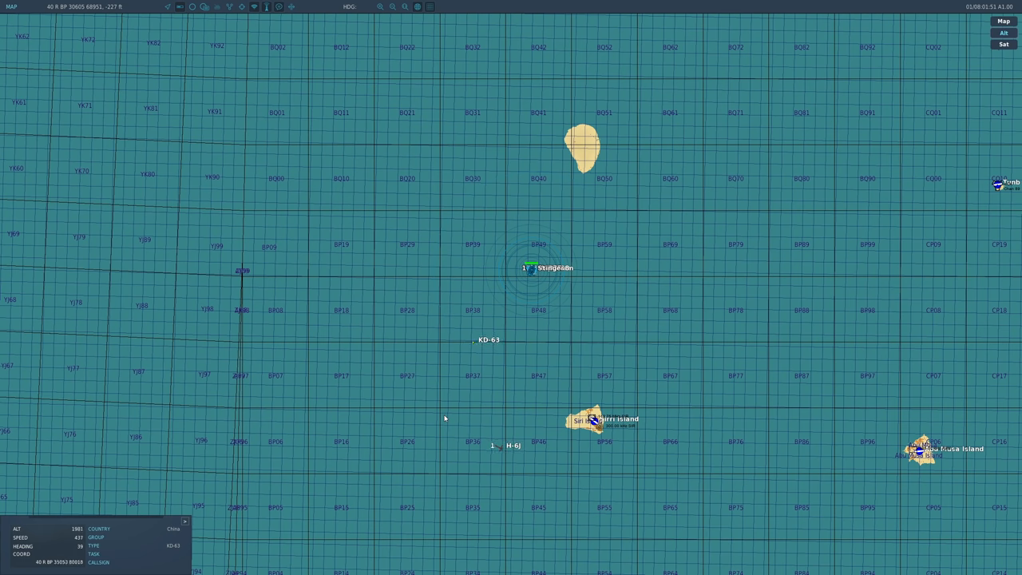
key(Escape)
key(Escape)
key(F2)
key(apostrophe)
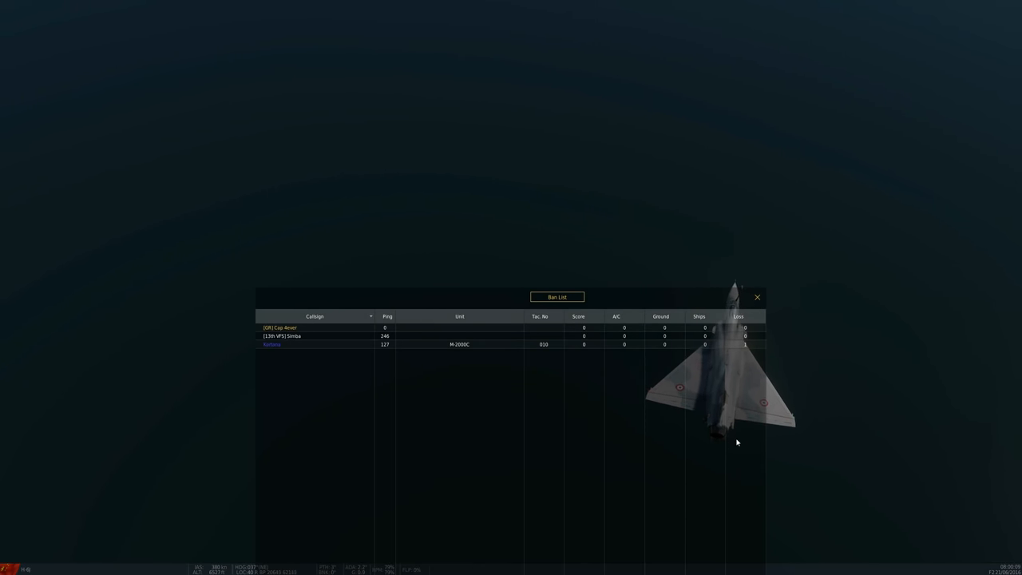
Close the player list, check the rear chase view of the Mirage, then switch to the F3 fly-by camera
key(apostrophe)
key(F2)
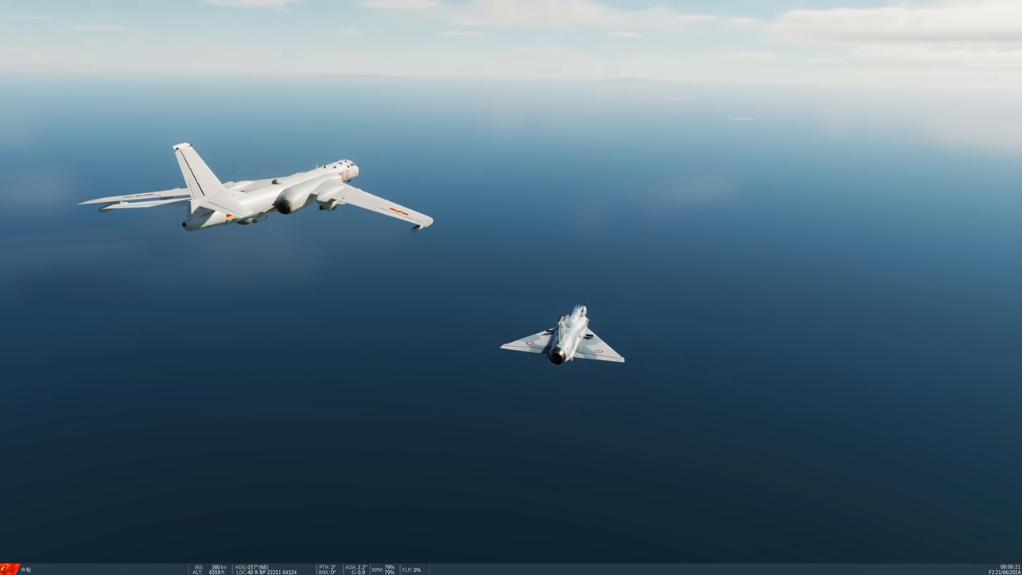
key(apostrophe)
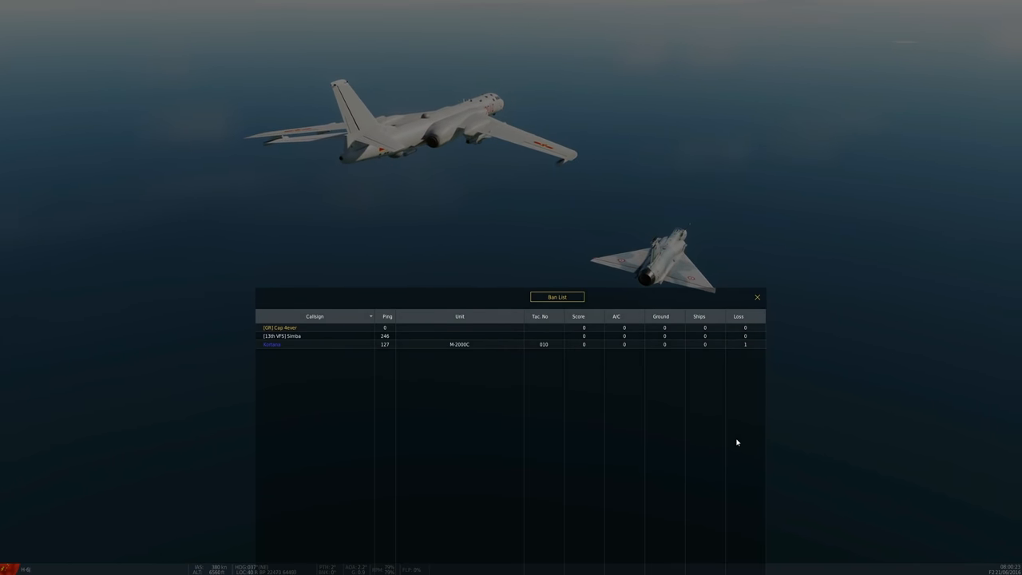
key(apostrophe)
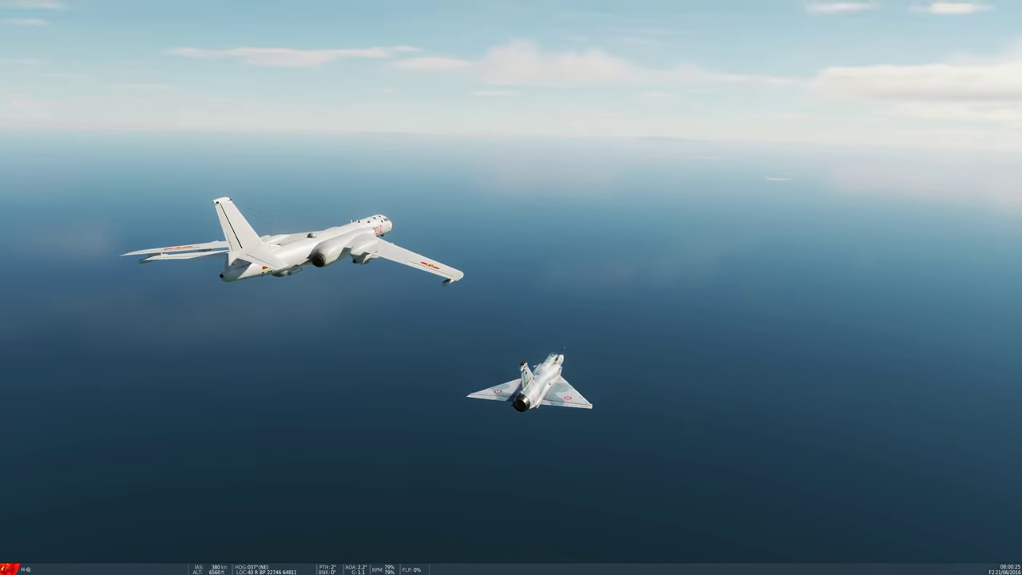
key(F3)
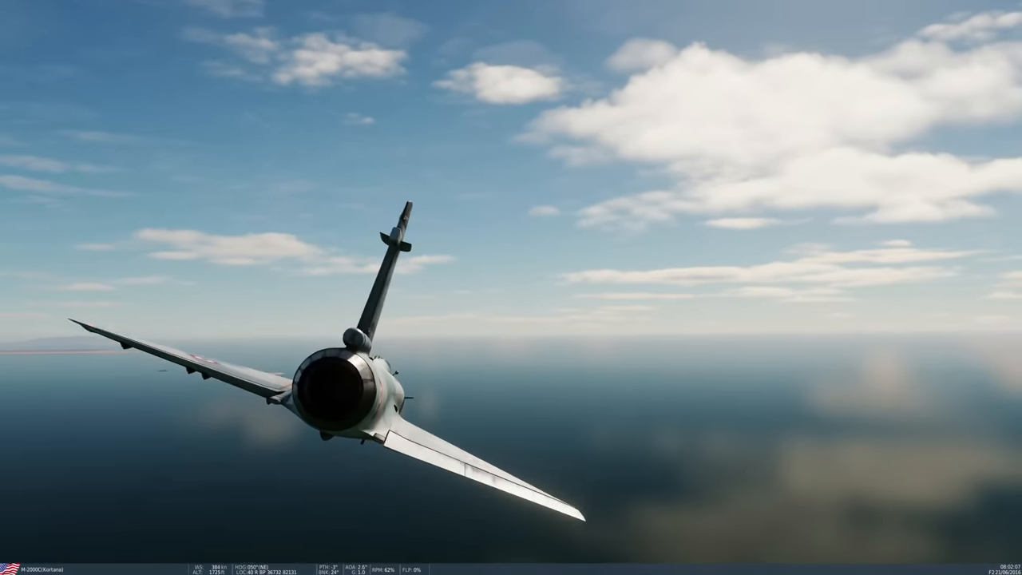
Watch the Mirage pass in the fly-by camera, then view it up close from the F2 external camera
key(F3)
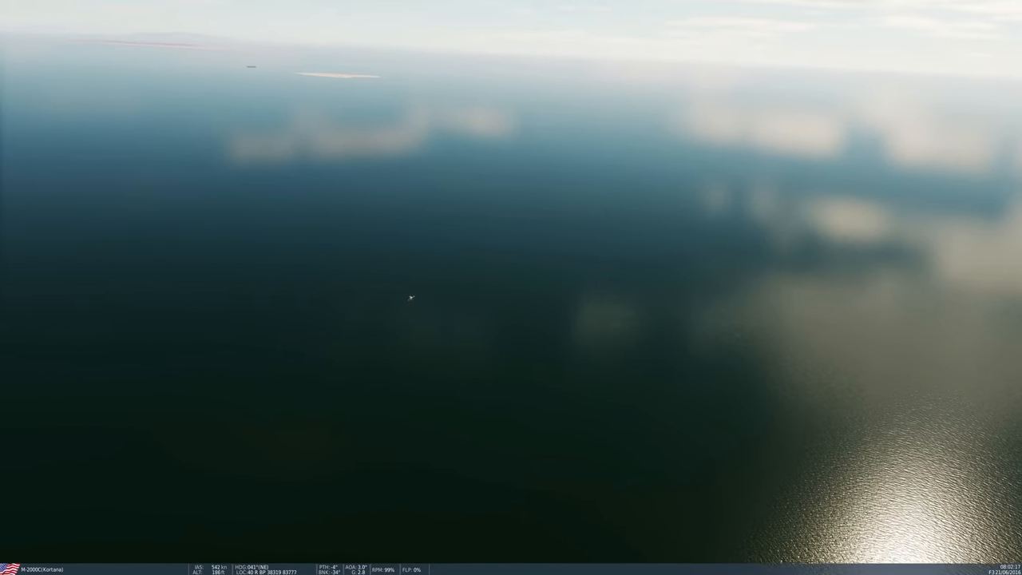
key(F2)
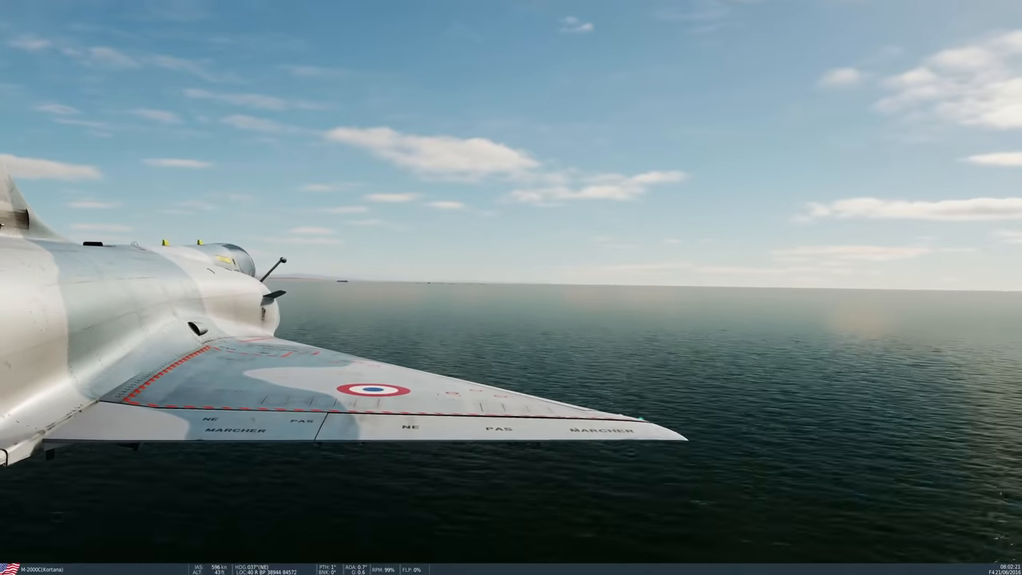